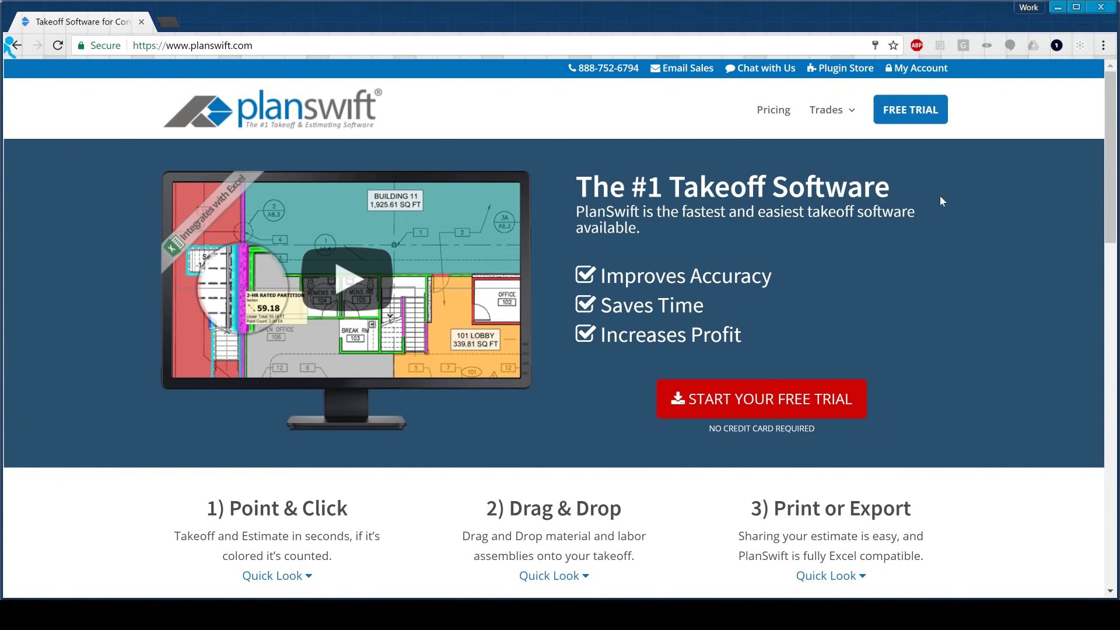
Step: Open My Account from the PlanSwift website and review the account's general information and billing address
{"action": "left_click", "coordinate": [914, 74]}
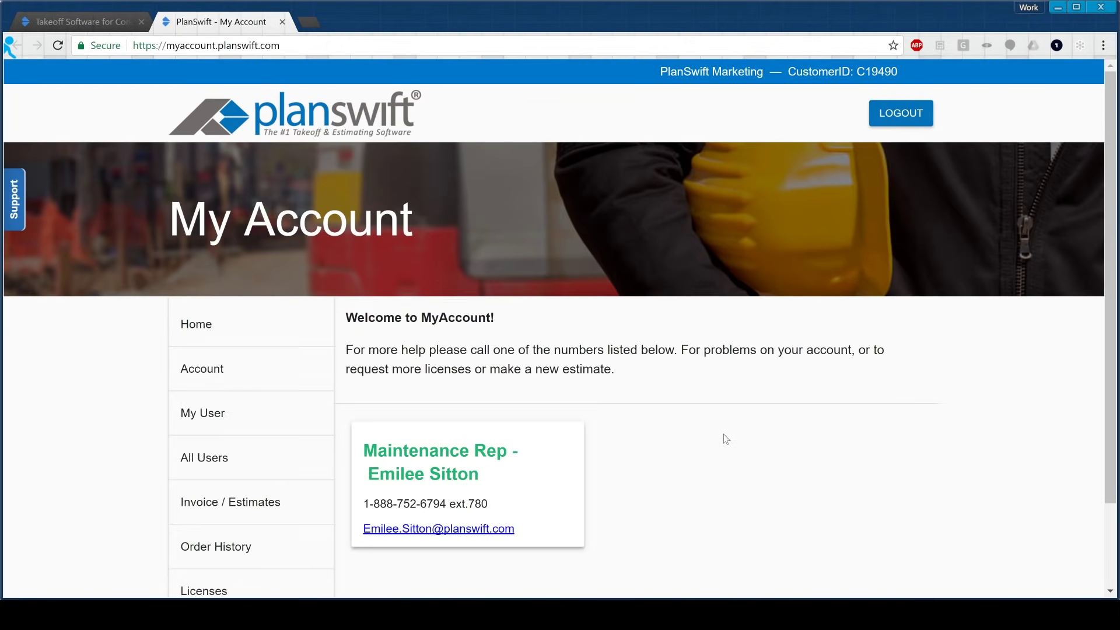
{"action": "scroll", "coordinate": [723, 437], "scroll_direction": "down", "scroll_amount": 1}
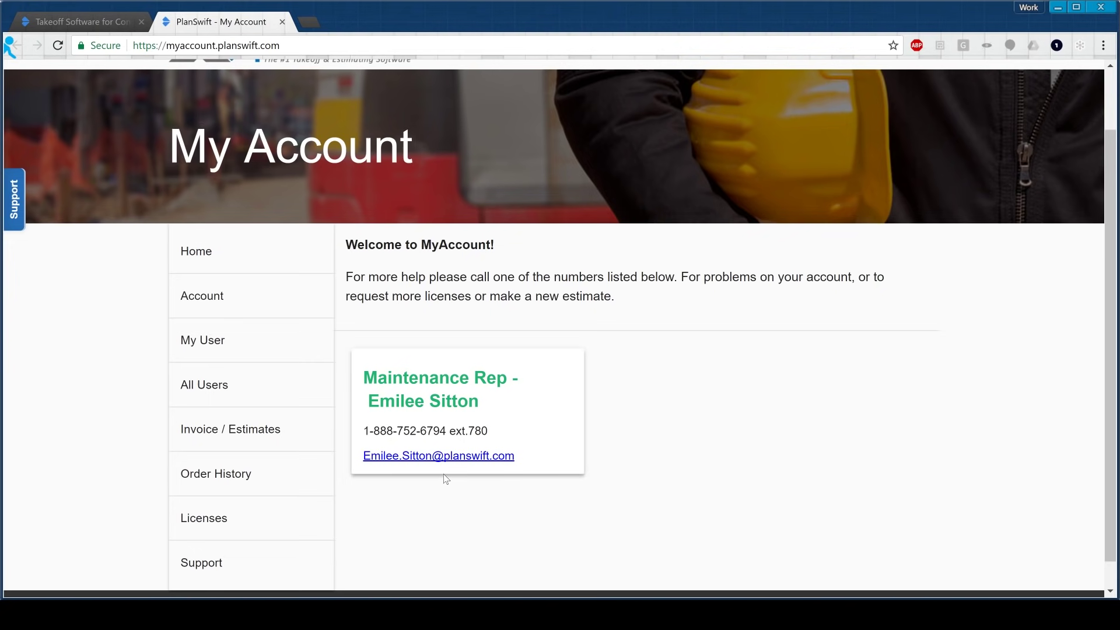
{"action": "left_click", "coordinate": [267, 302]}
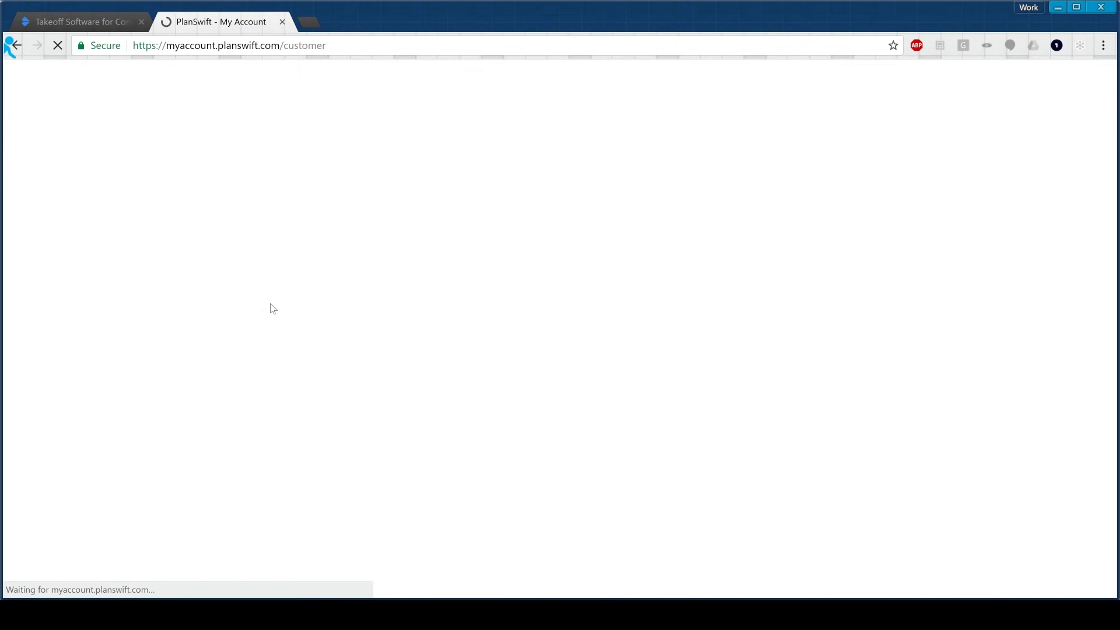
{"action": "scroll", "coordinate": [585, 400], "scroll_direction": "down", "scroll_amount": 3}
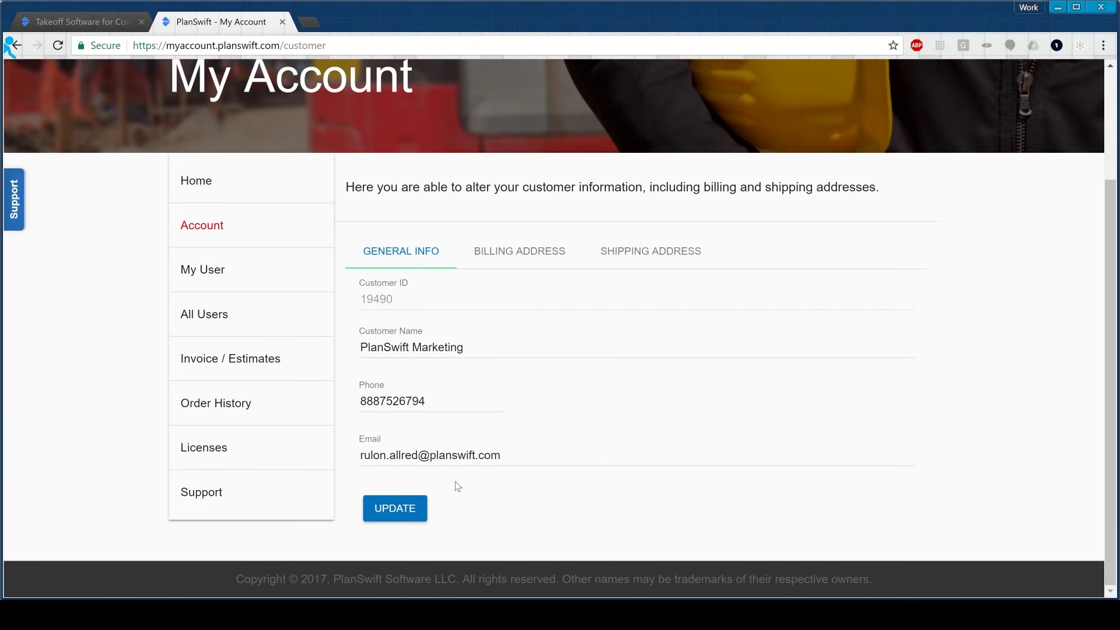
{"action": "left_click", "coordinate": [532, 262]}
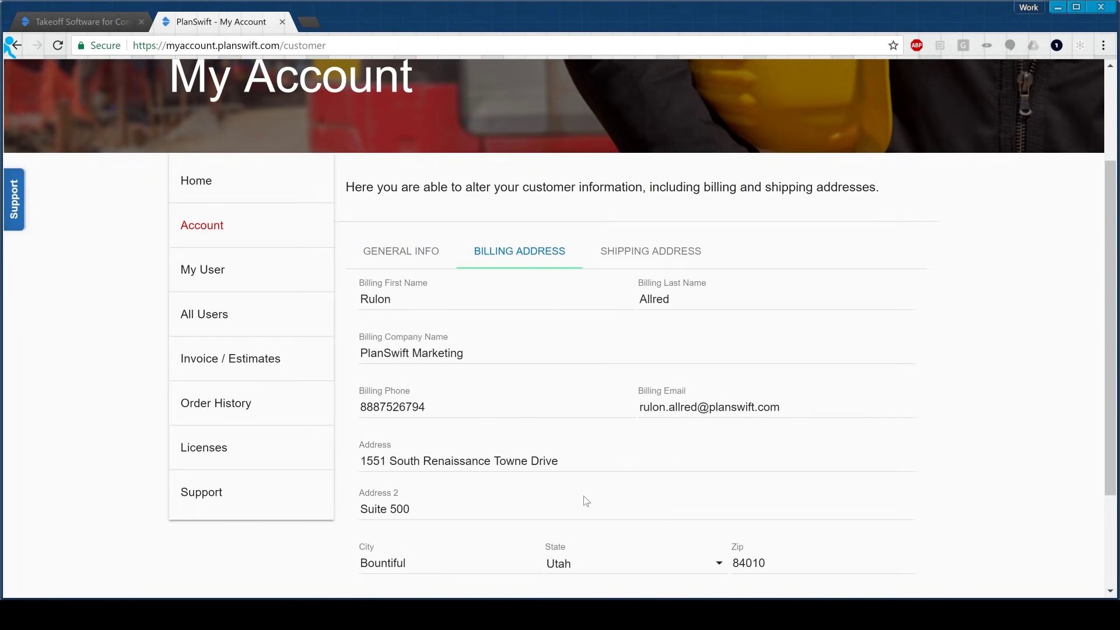
{"action": "scroll", "coordinate": [583, 500], "scroll_direction": "down", "scroll_amount": 1}
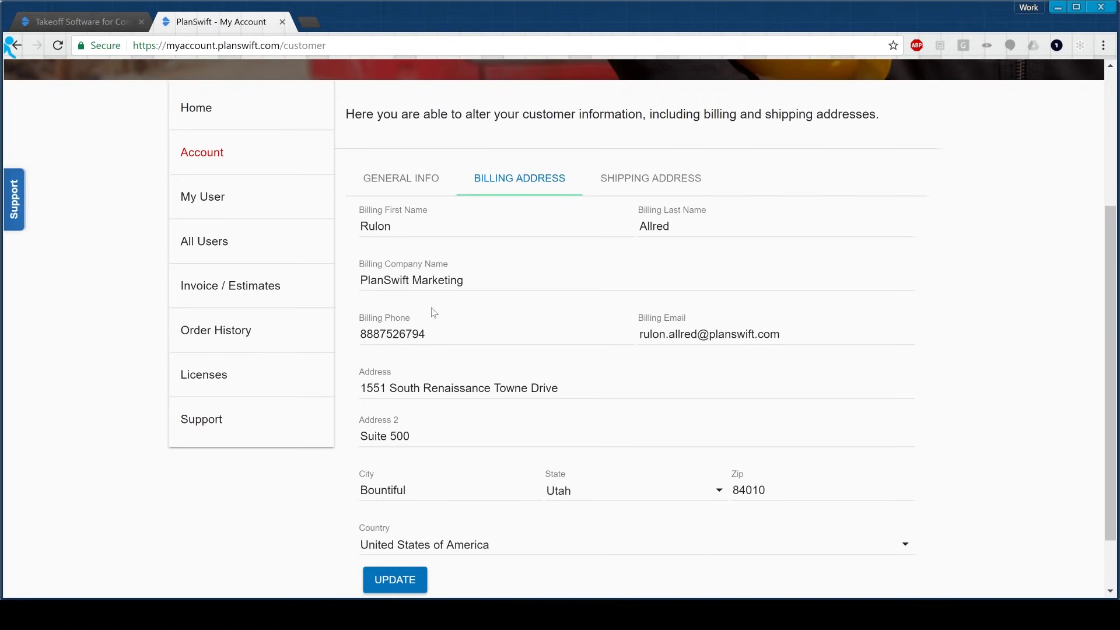
Step: View the My User profile details and its Change Password form
{"action": "left_click", "coordinate": [255, 199]}
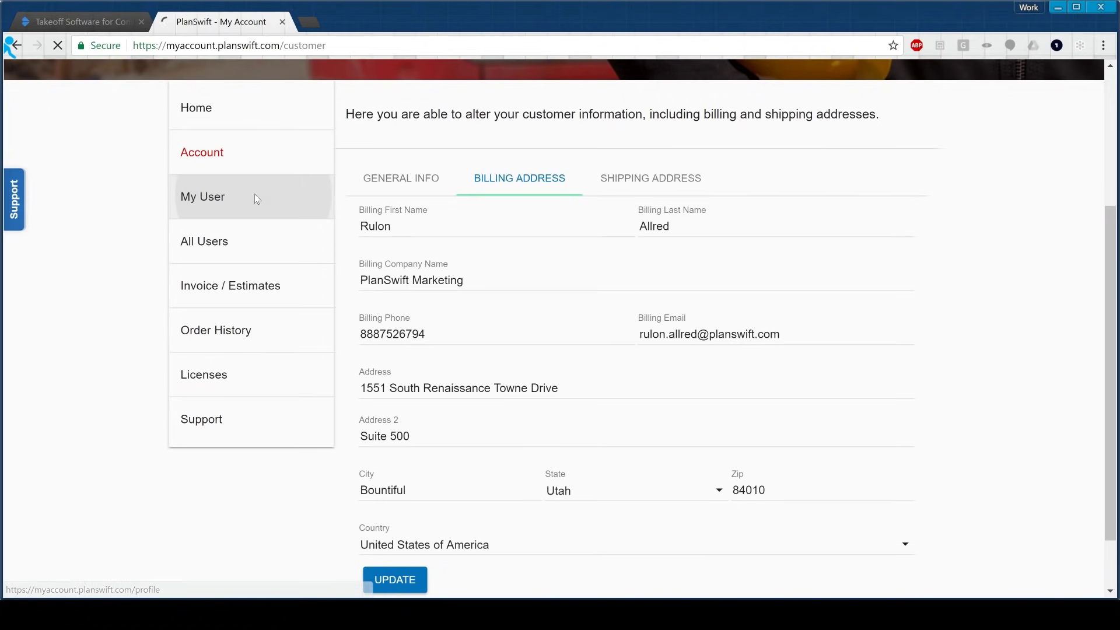
{"action": "scroll", "coordinate": [496, 385], "scroll_direction": "down", "scroll_amount": 1}
{"action": "scroll", "coordinate": [498, 387], "scroll_direction": "down", "scroll_amount": 1}
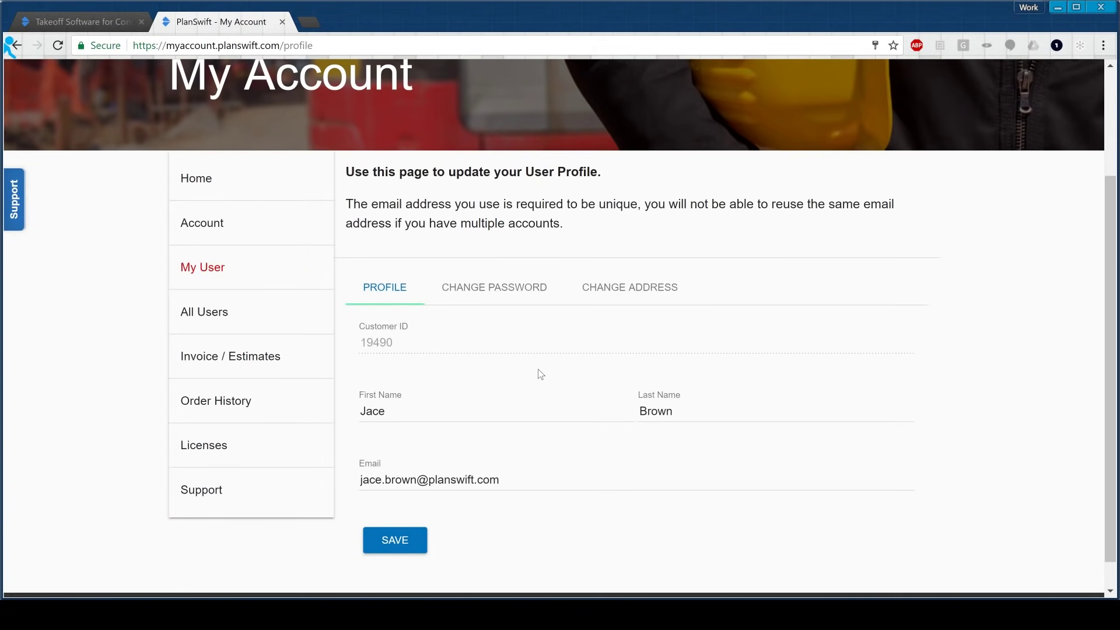
{"action": "left_click", "coordinate": [503, 301]}
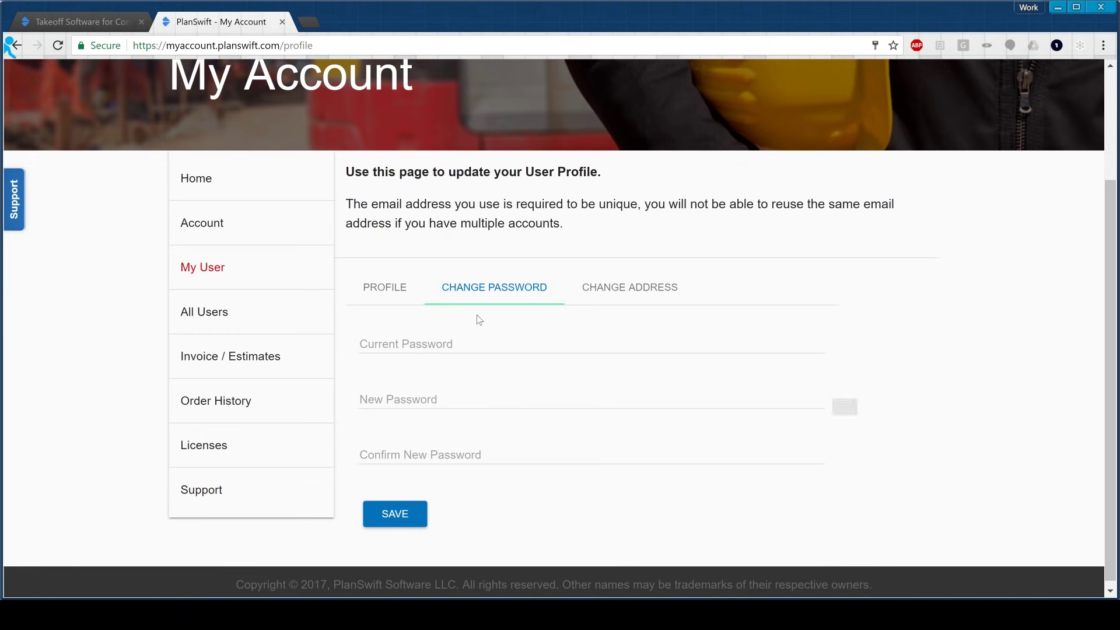
Step: Open the All Users page and look through the list of users and their permissions
{"action": "left_click", "coordinate": [220, 319]}
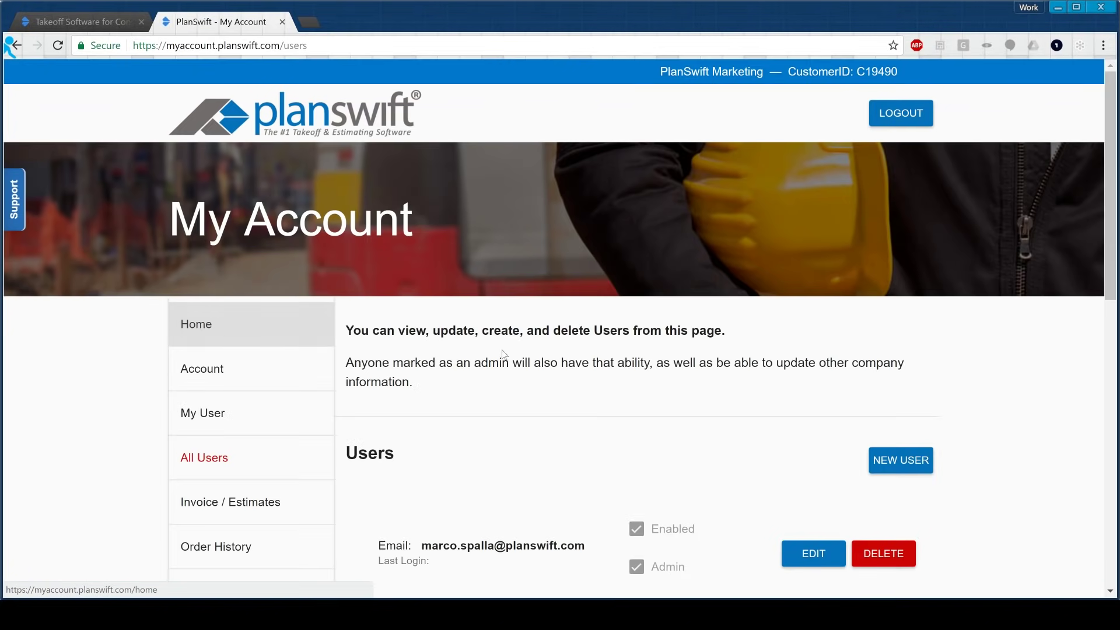
{"action": "scroll", "coordinate": [554, 338], "scroll_direction": "down", "scroll_amount": 3}
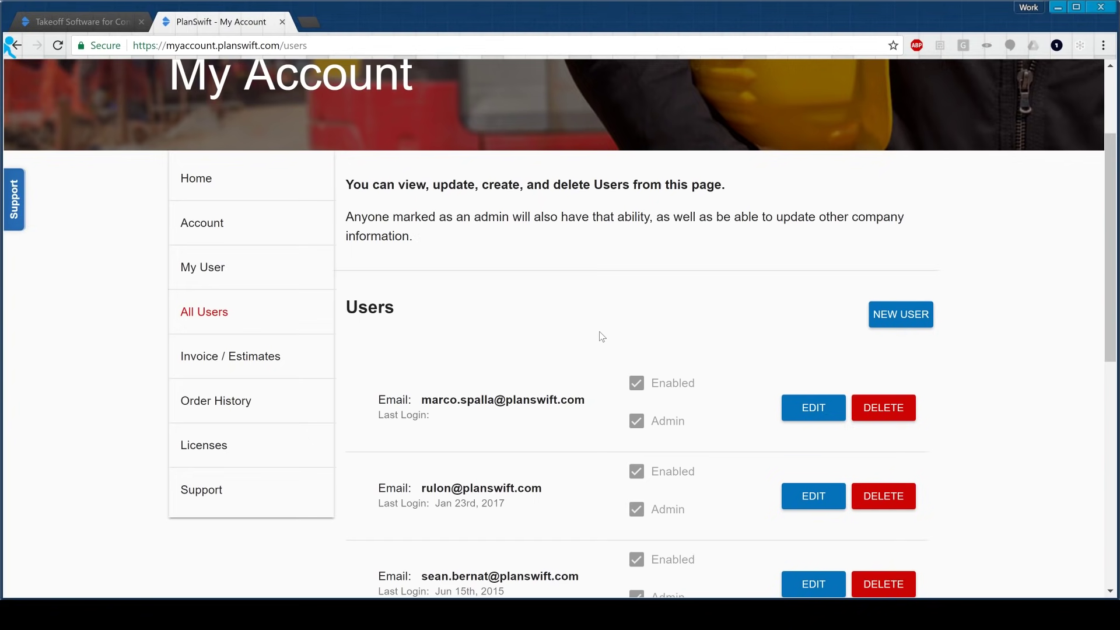
{"action": "scroll", "coordinate": [601, 333], "scroll_direction": "down", "scroll_amount": 5}
{"action": "scroll", "coordinate": [600, 315], "scroll_direction": "up", "scroll_amount": 3}
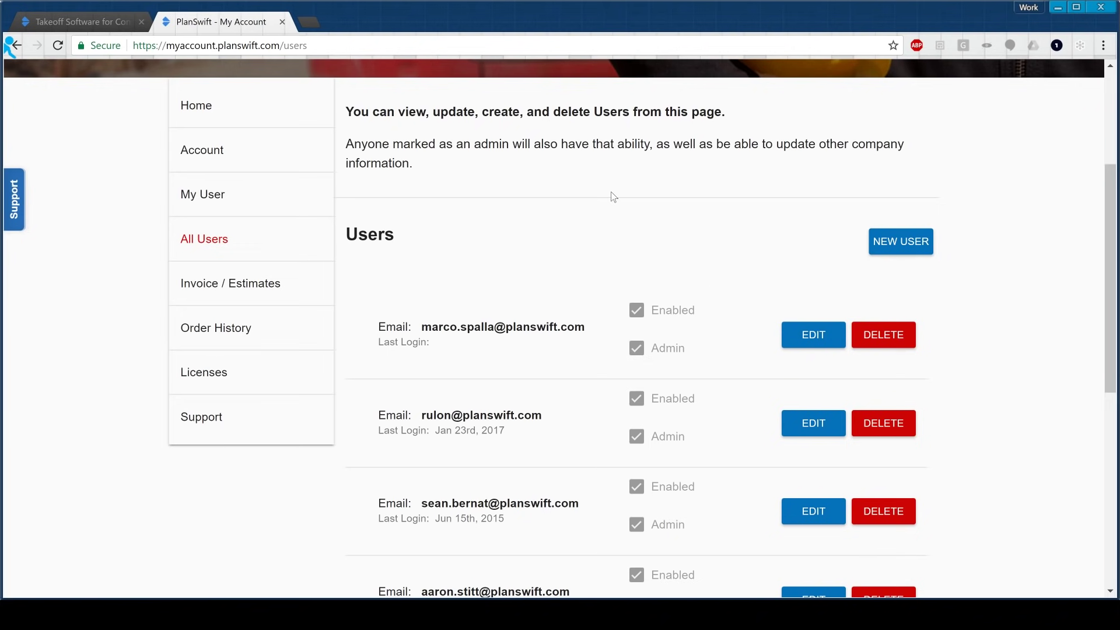
Step: Open Invoice / Estimates, expand the listed estimate's items and view its PDF, returning to the estimates page
{"action": "left_click", "coordinate": [289, 286]}
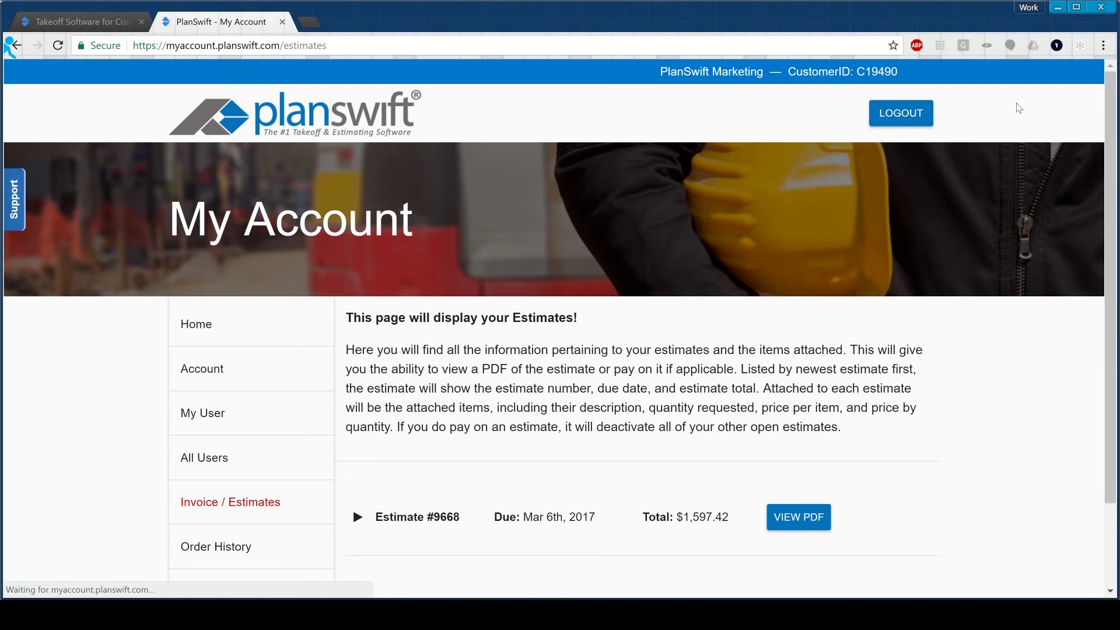
{"action": "scroll", "coordinate": [890, 246], "scroll_direction": "down", "scroll_amount": 2}
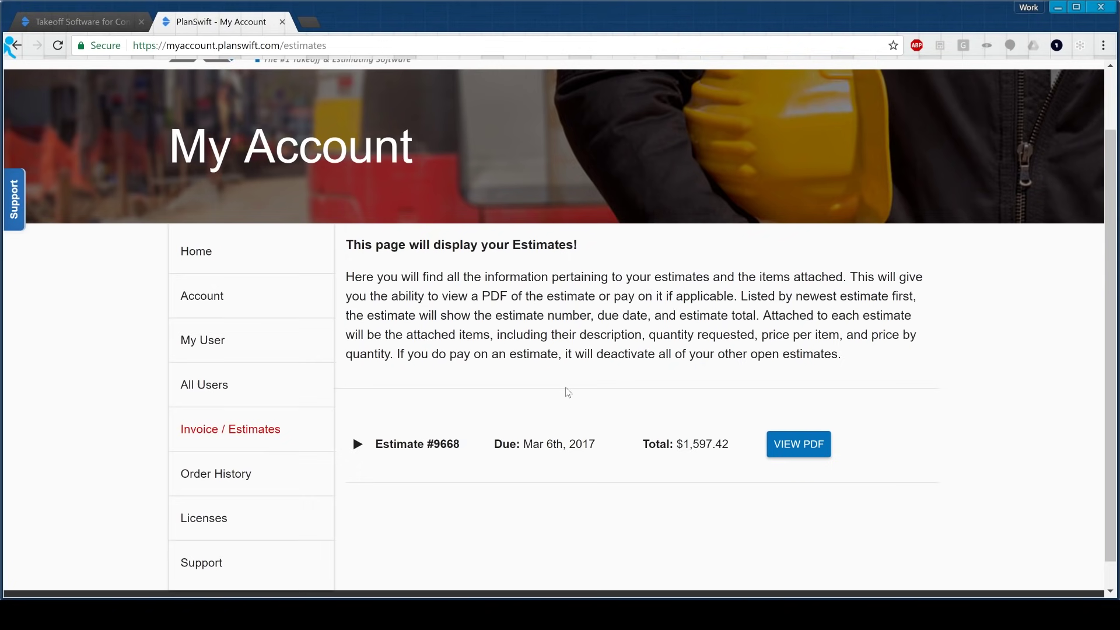
{"action": "left_click", "coordinate": [358, 446]}
{"action": "scroll", "coordinate": [368, 453], "scroll_direction": "down", "scroll_amount": 1}
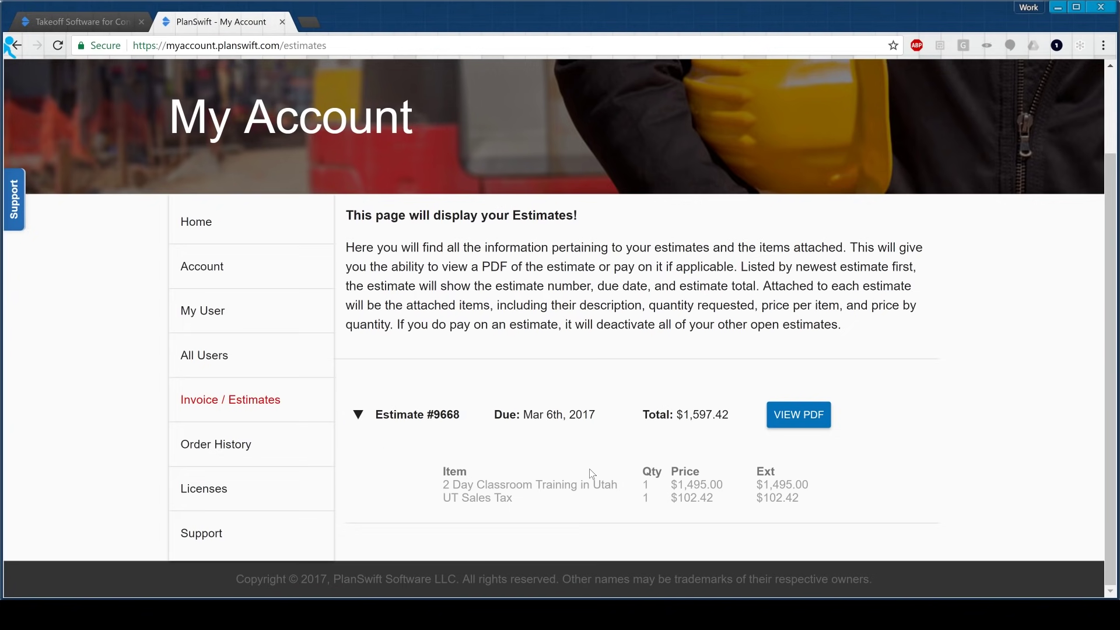
{"action": "left_click", "coordinate": [795, 416]}
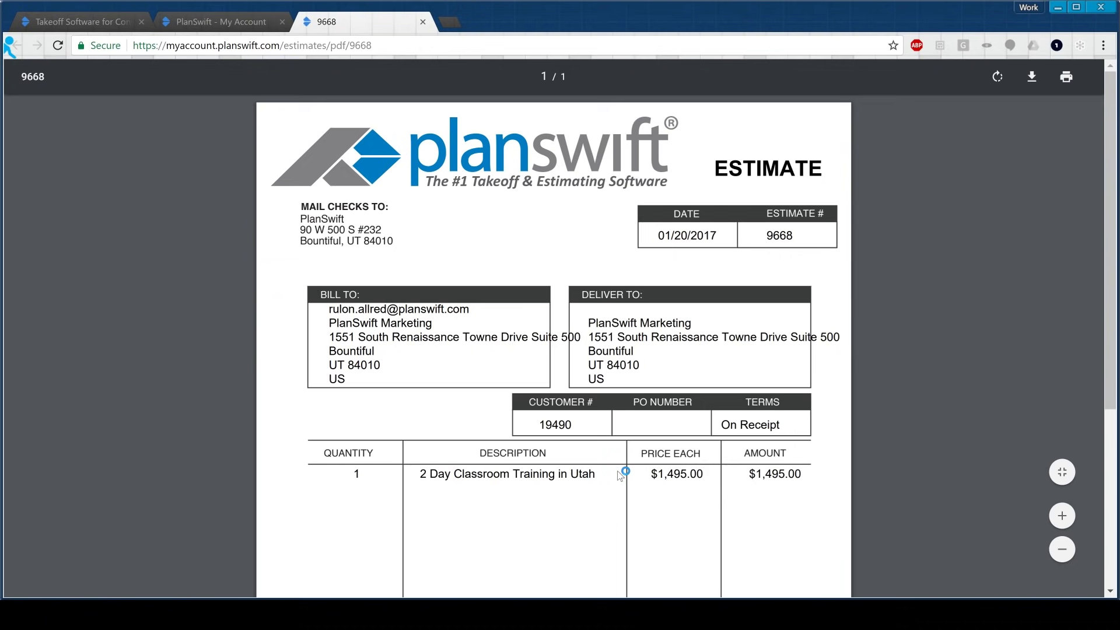
{"action": "middle_click", "coordinate": [325, 21]}
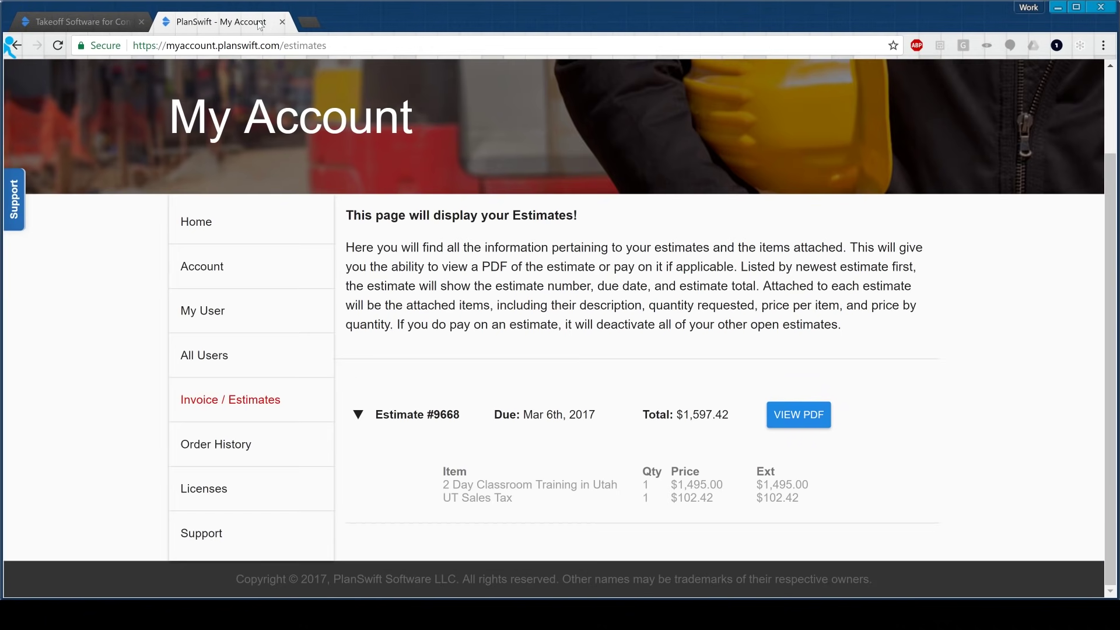
{"action": "middle_click", "coordinate": [261, 23]}
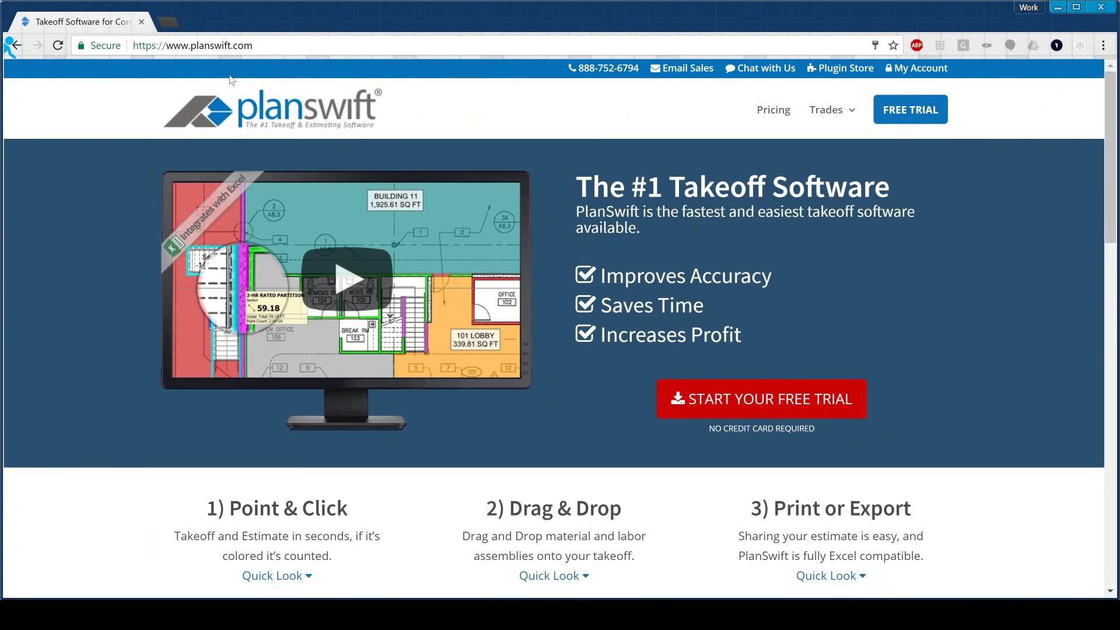
{"action": "key", "text": "ctrl+shift+t"}
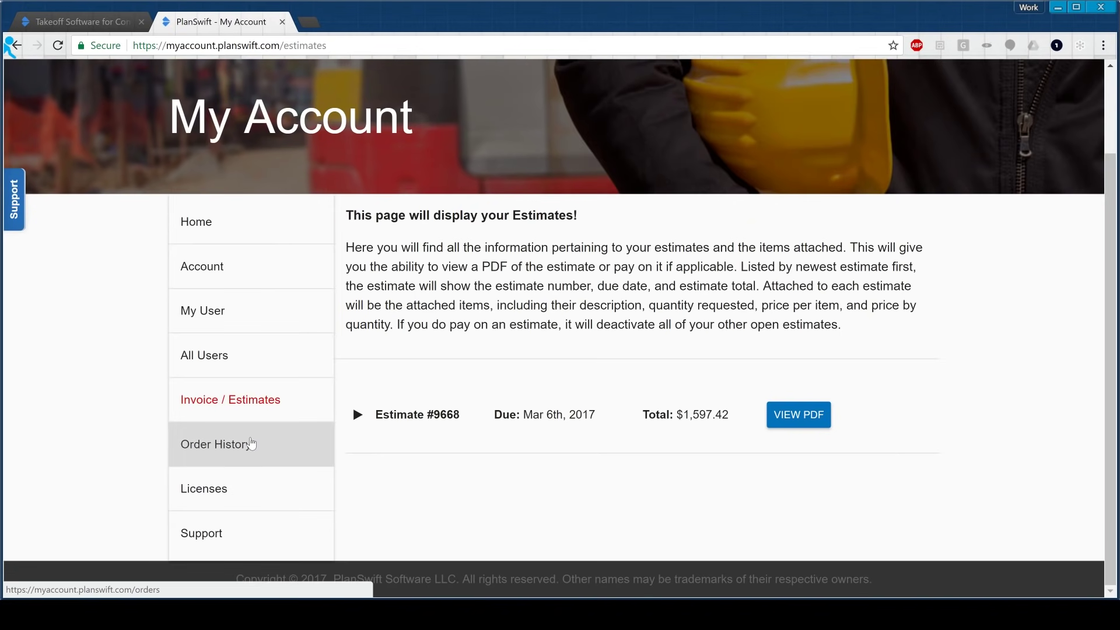
Step: Open Order History and expand the first order to view its purchased items
{"action": "left_click", "coordinate": [250, 450]}
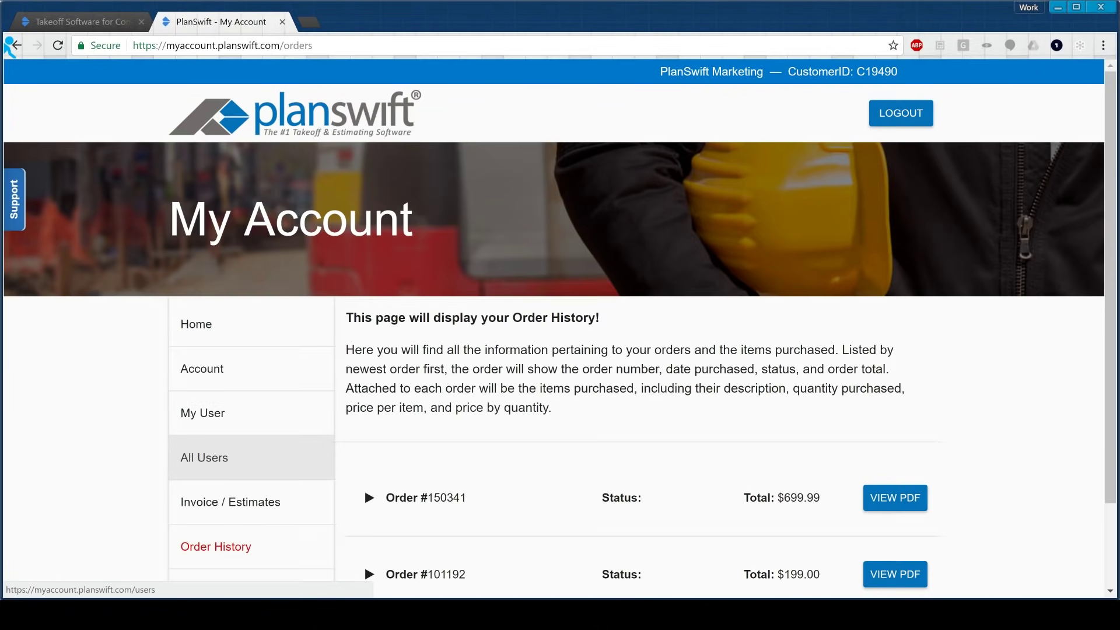
{"action": "scroll", "coordinate": [536, 347], "scroll_direction": "down", "scroll_amount": 1}
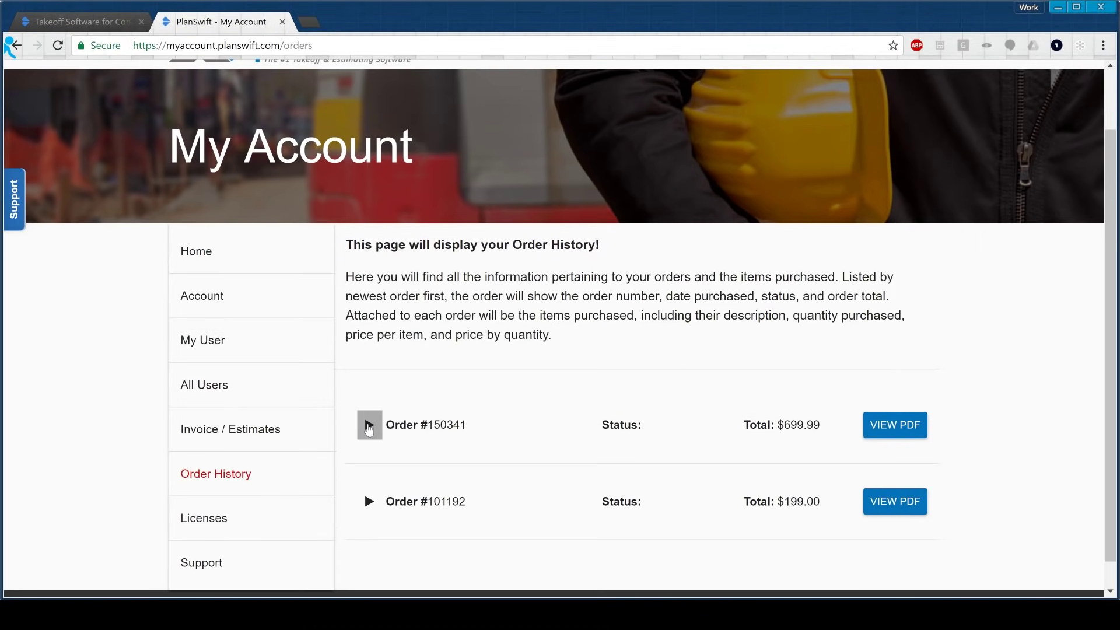
{"action": "left_click", "coordinate": [369, 426]}
{"action": "scroll", "coordinate": [369, 428], "scroll_direction": "down", "scroll_amount": 1}
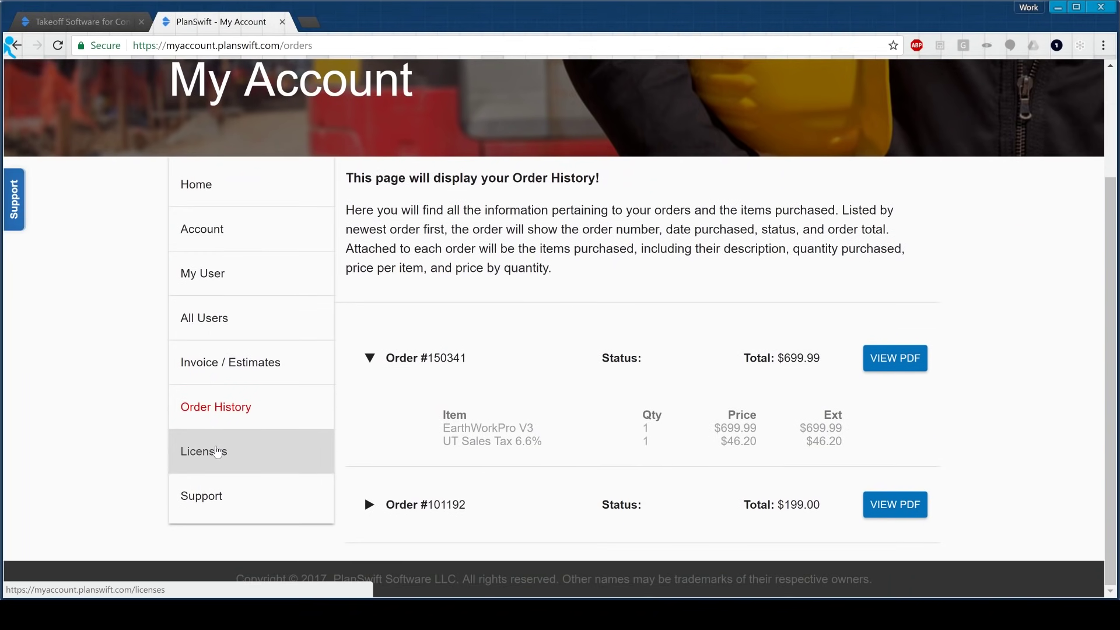
Step: Open the Licenses page and review the activation details of the PlanSwift Professional 10.1 License, collapsing them again
{"action": "left_click", "coordinate": [218, 452]}
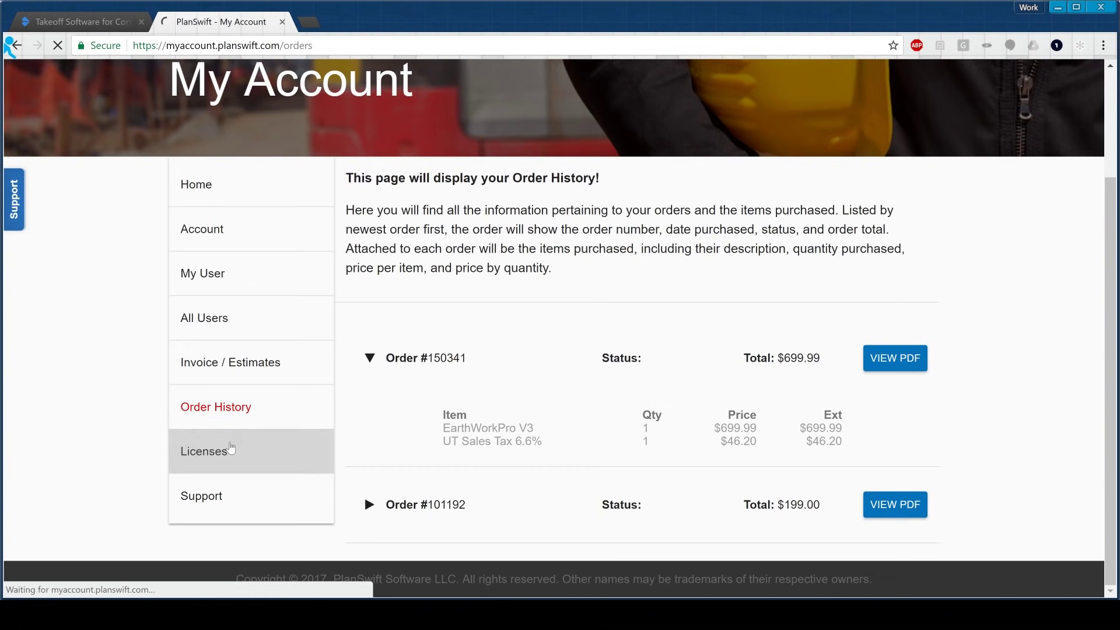
{"action": "scroll", "coordinate": [599, 293], "scroll_direction": "down", "scroll_amount": 1}
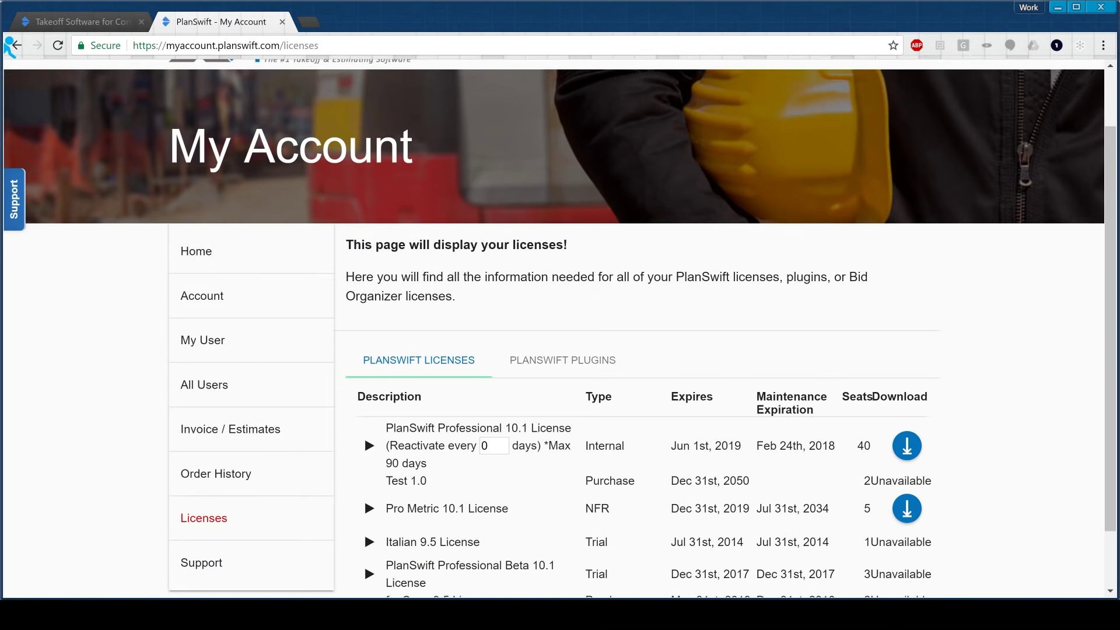
{"action": "scroll", "coordinate": [369, 379], "scroll_direction": "down", "scroll_amount": 1}
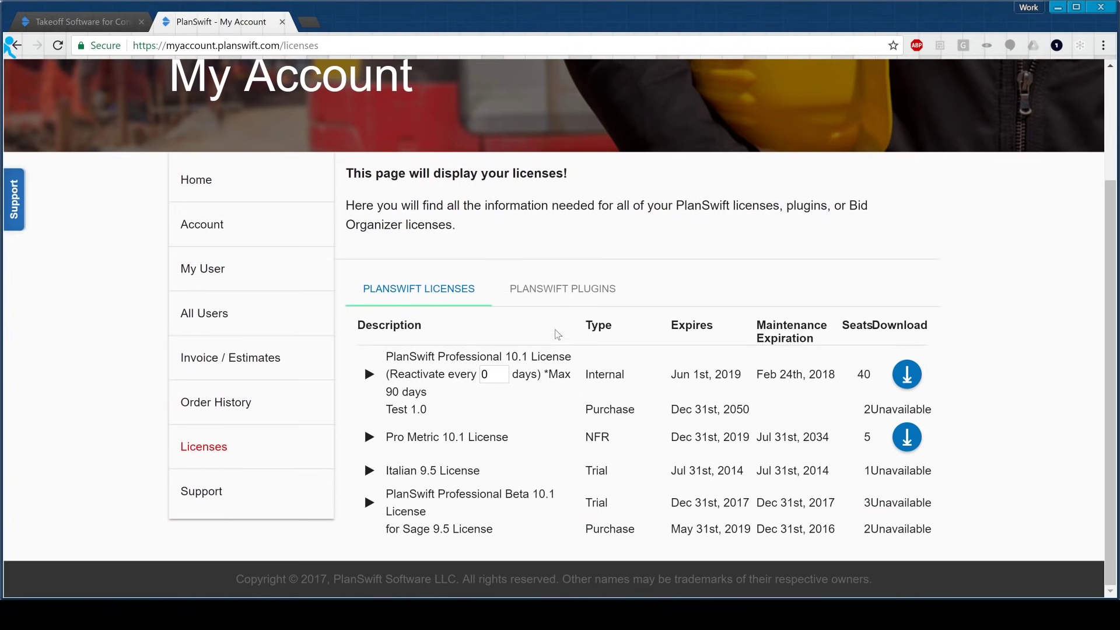
{"action": "left_click", "coordinate": [369, 379]}
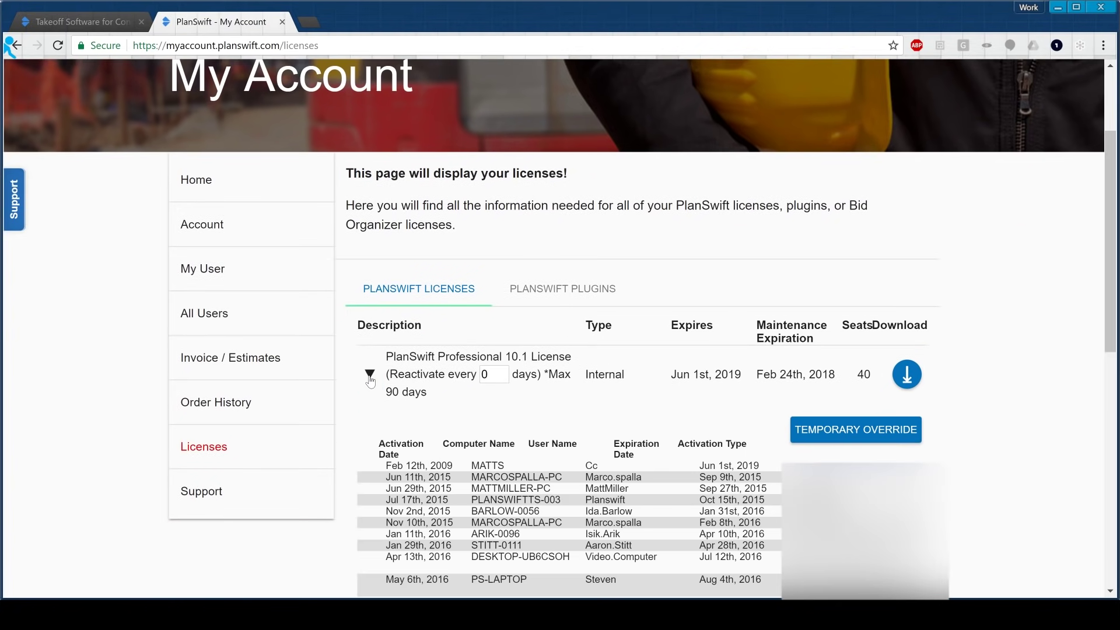
{"action": "scroll", "coordinate": [662, 383], "scroll_direction": "down", "scroll_amount": 2}
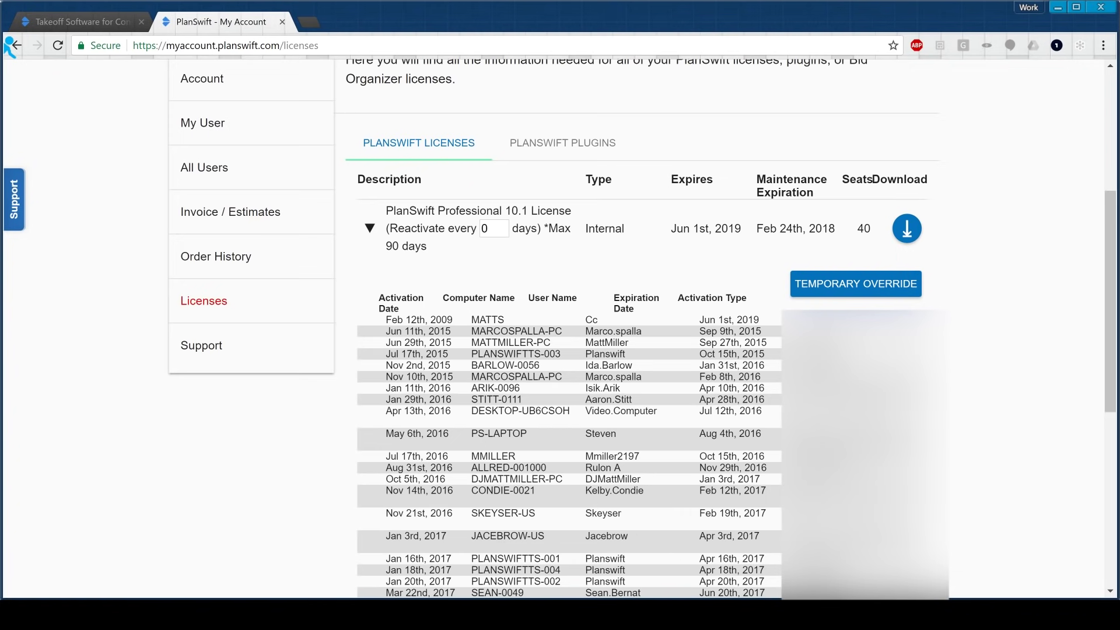
{"action": "left_click", "coordinate": [380, 240]}
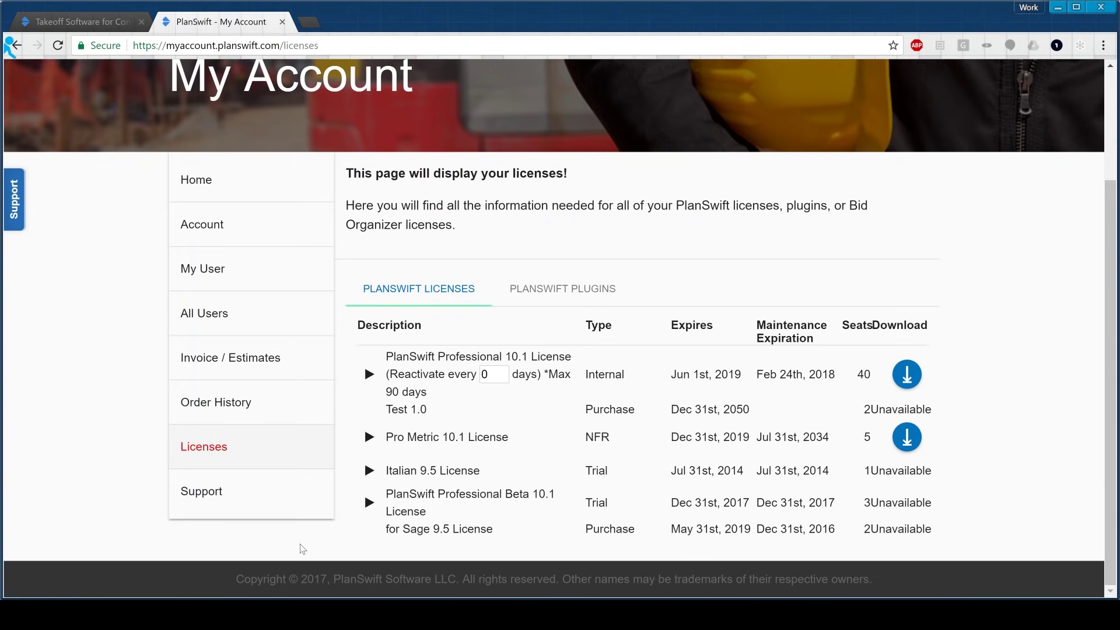
Step: Open the Support page and view the resolved tickets, returning to the open tickets
{"action": "left_click", "coordinate": [232, 499]}
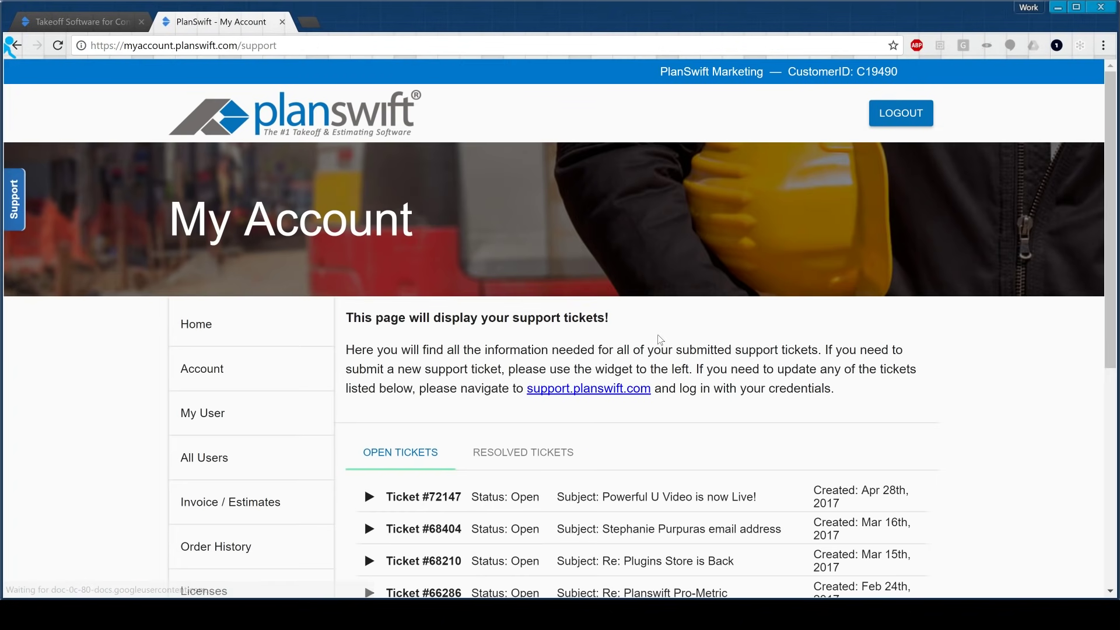
{"action": "scroll", "coordinate": [658, 338], "scroll_direction": "down", "scroll_amount": 1}
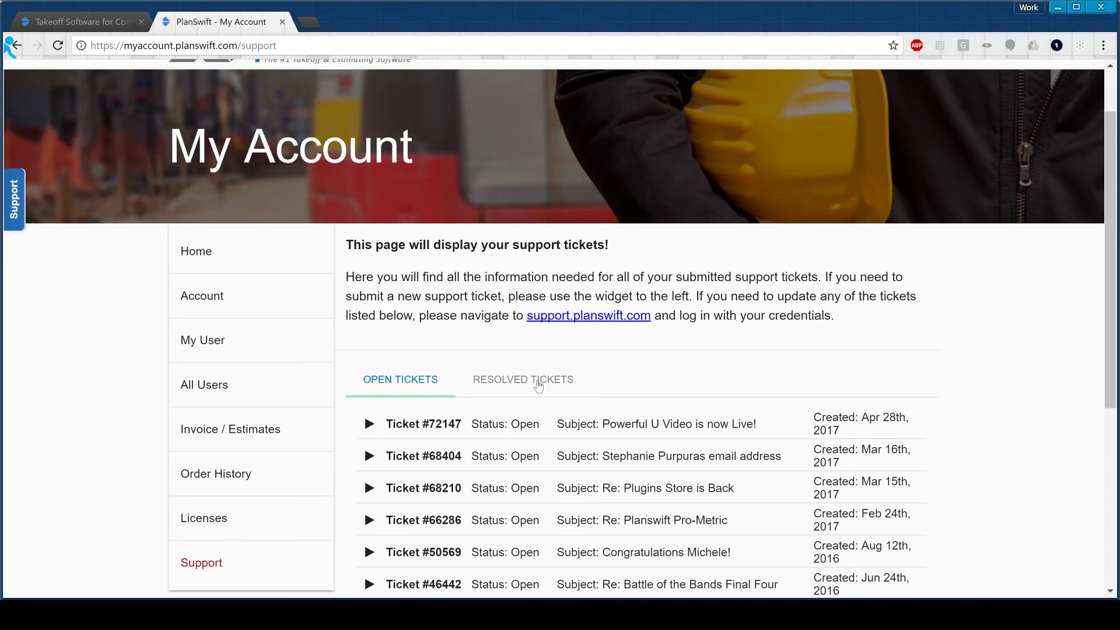
{"action": "left_click", "coordinate": [537, 384]}
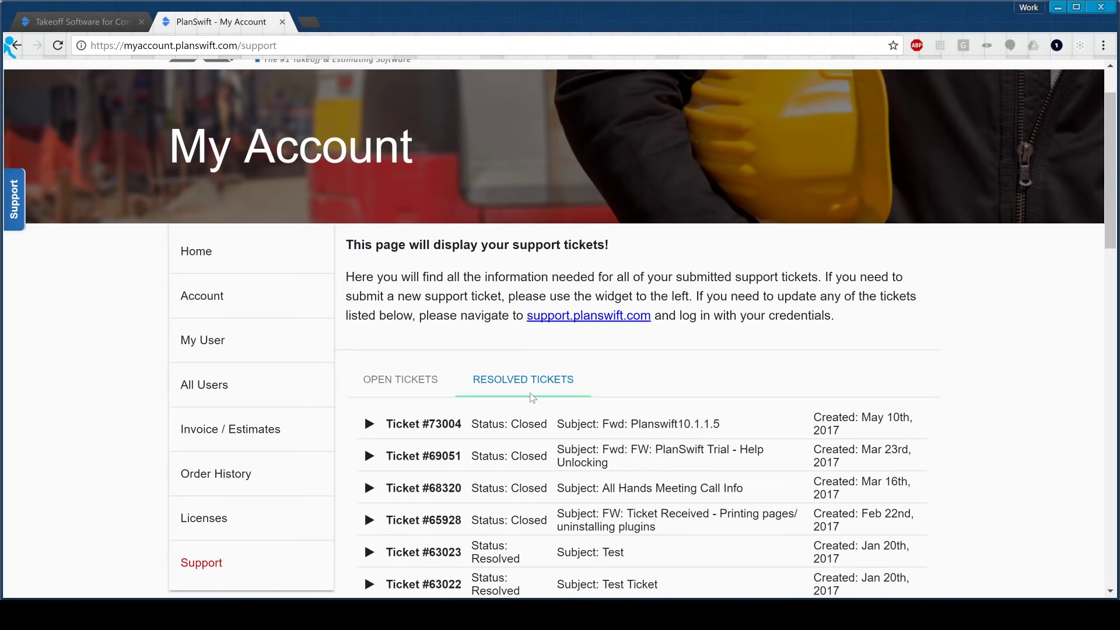
{"action": "left_click", "coordinate": [427, 380]}
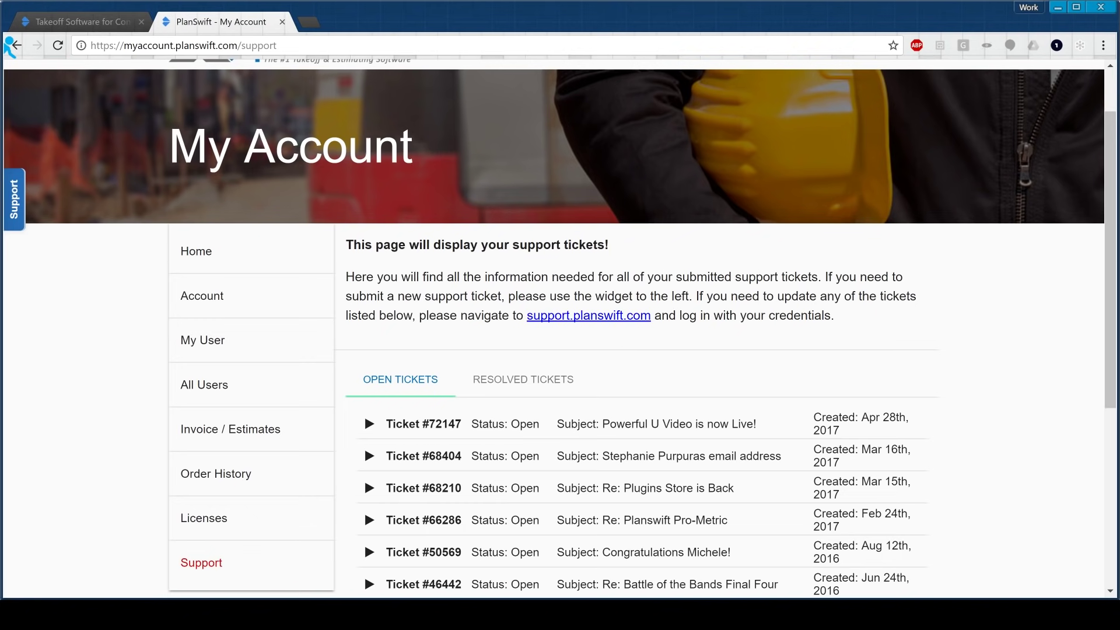
Step: Switch to PlanSwift Professional and remove the Professional 10.1 license from this computer
{"action": "left_click", "coordinate": [1097, 7]}
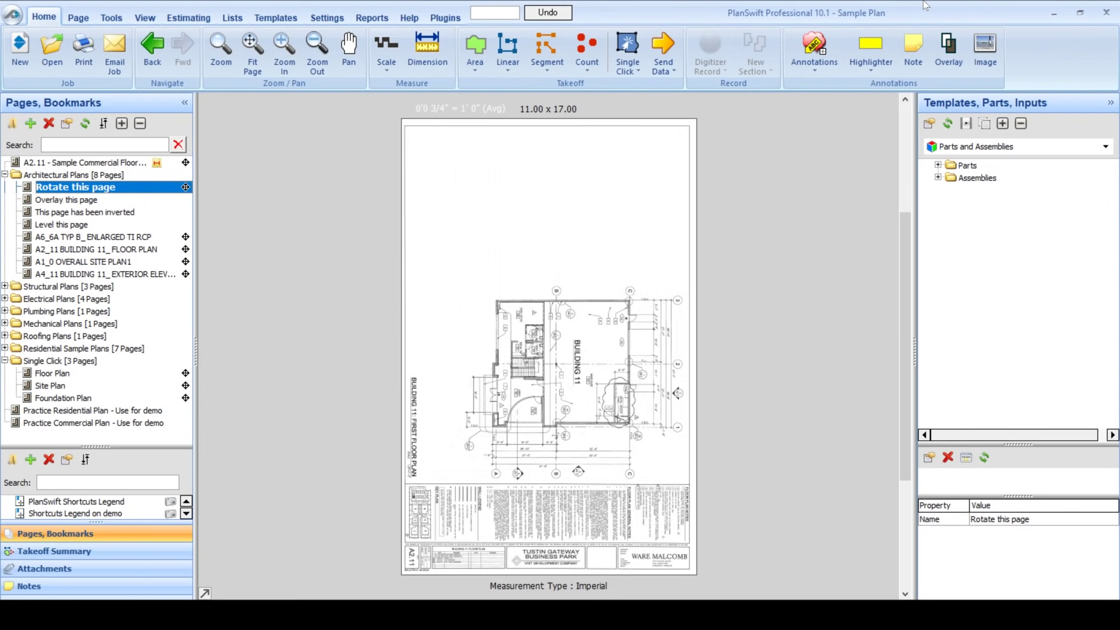
{"action": "left_click", "coordinate": [409, 19]}
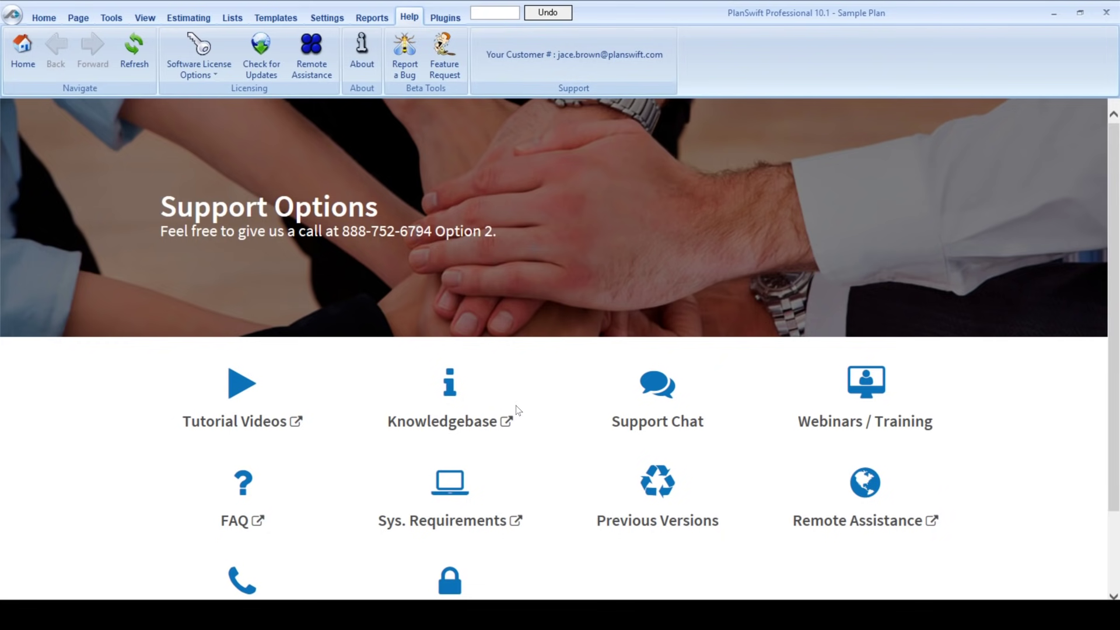
{"action": "left_click", "coordinate": [202, 74]}
{"action": "left_click", "coordinate": [219, 92]}
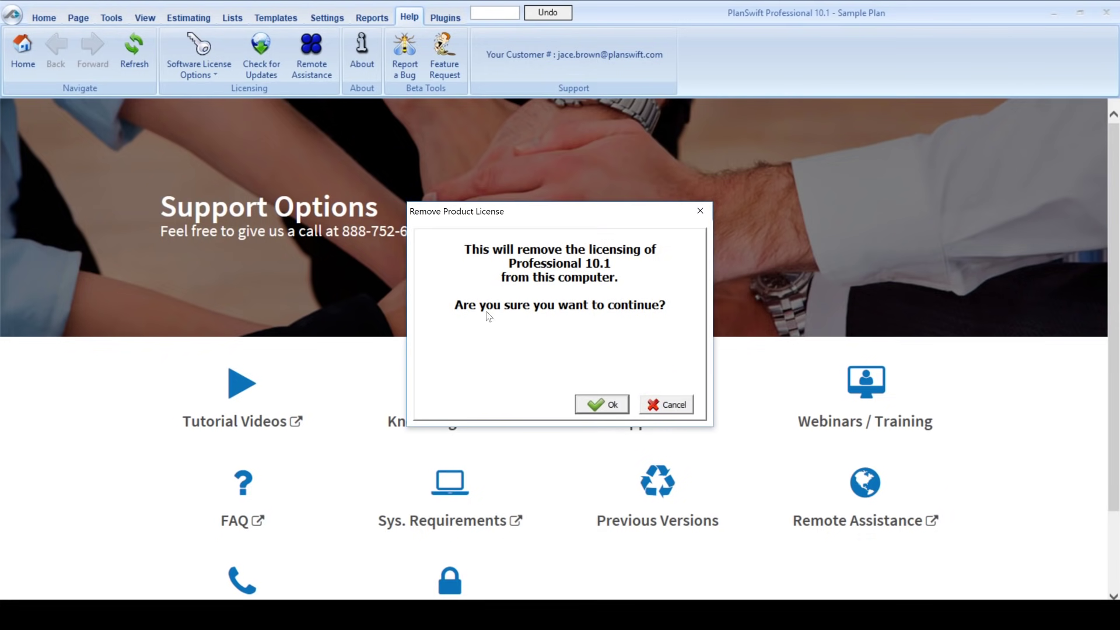
{"action": "left_click", "coordinate": [595, 408]}
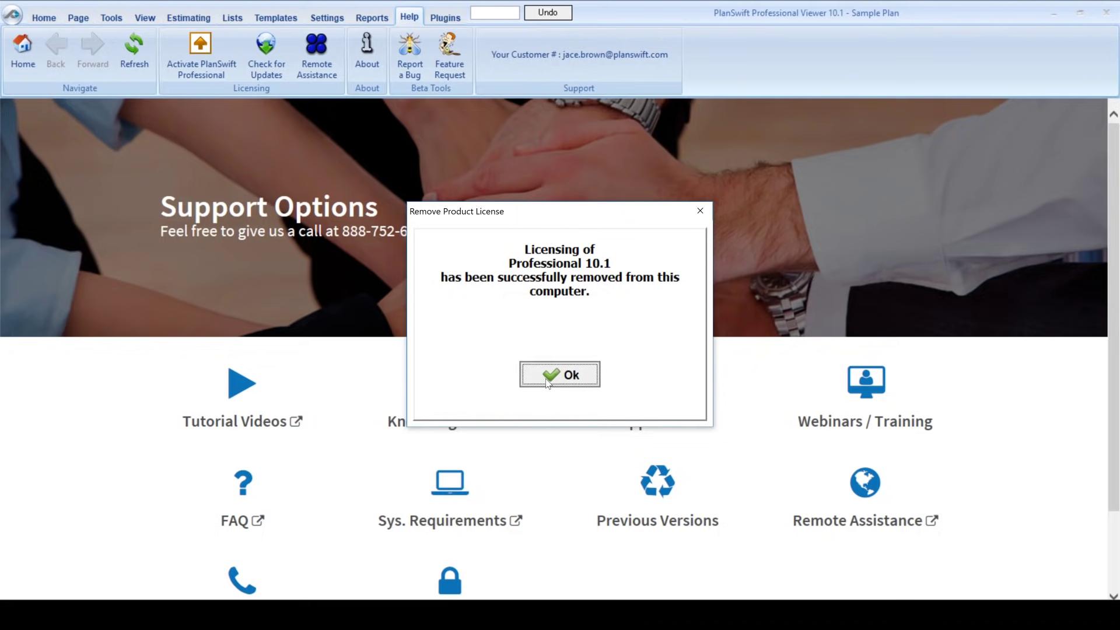
{"action": "left_click", "coordinate": [561, 373]}
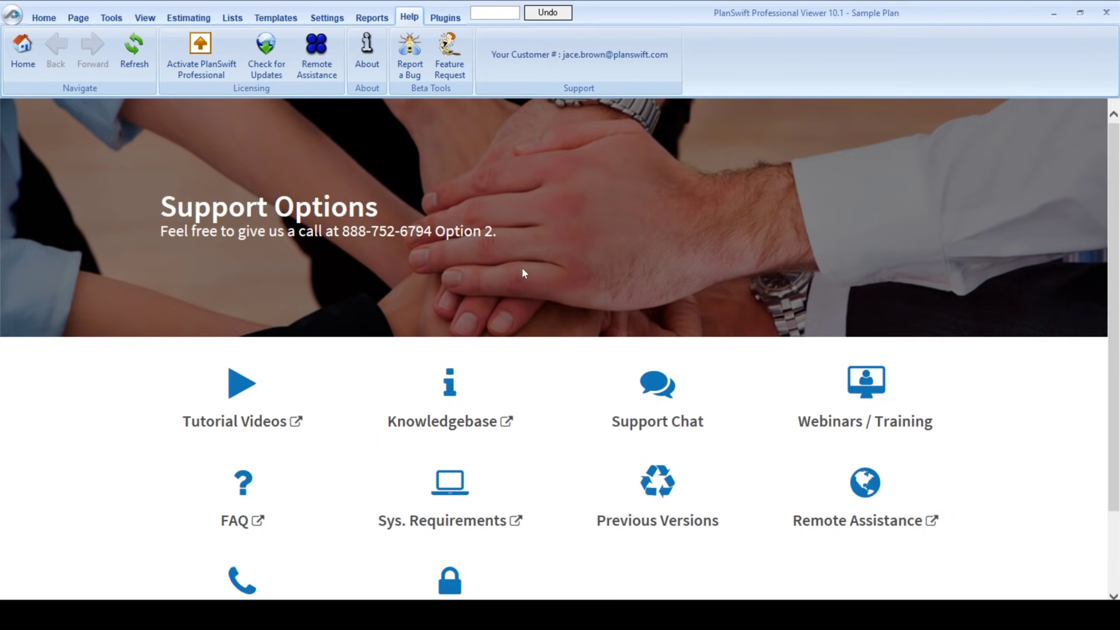
Step: Reactivate Professional 10.1 online using the customer number and PIN already filled in
{"action": "left_click", "coordinate": [201, 56]}
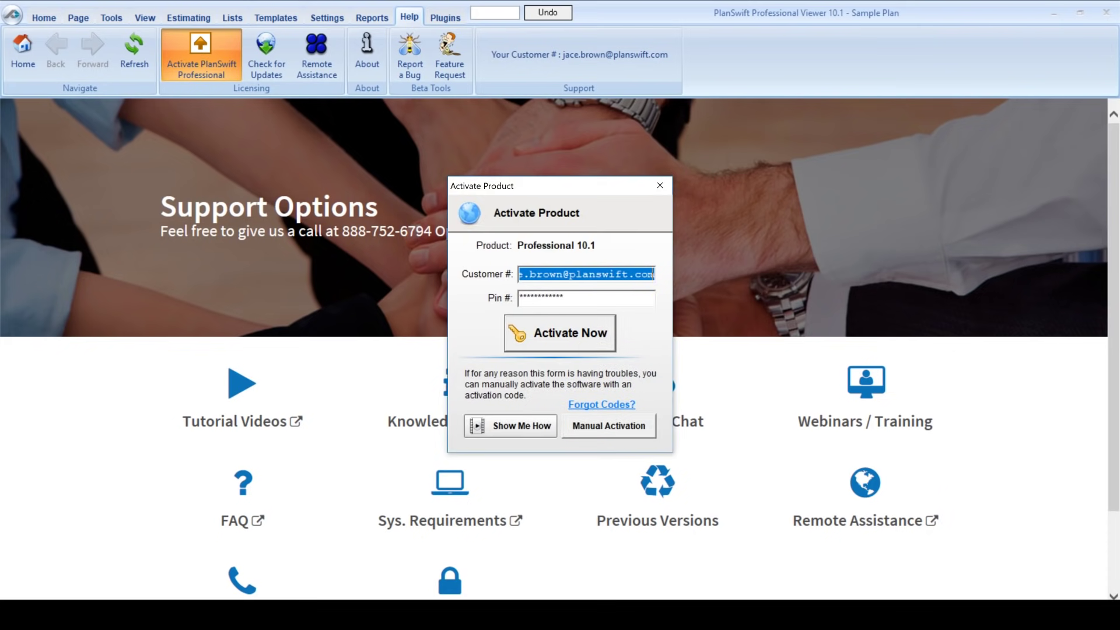
{"action": "left_click", "coordinate": [536, 338]}
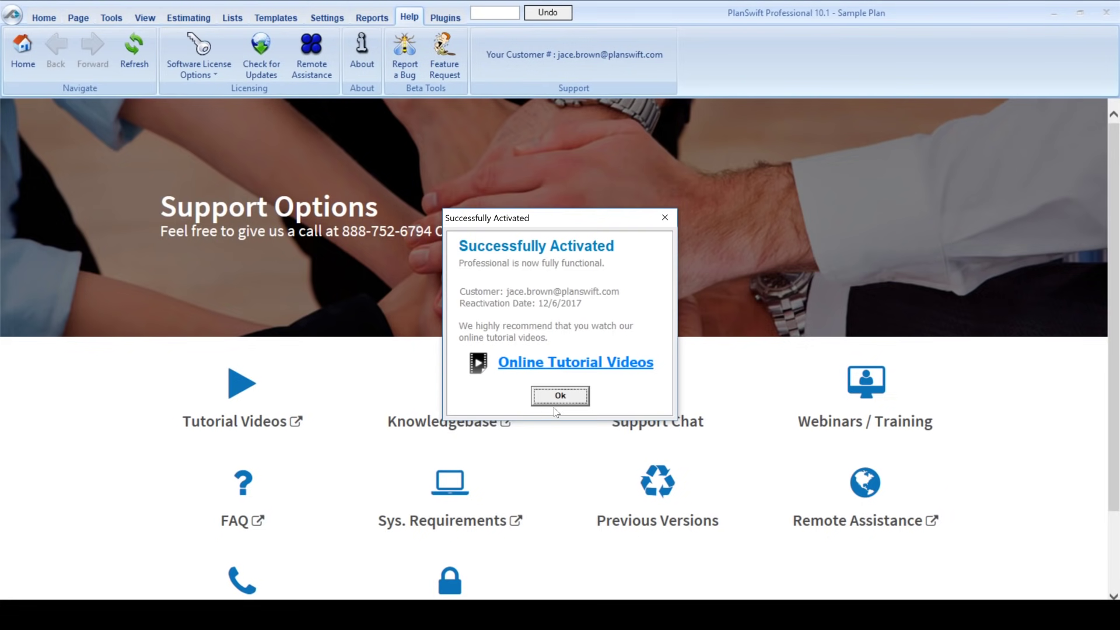
{"action": "left_click", "coordinate": [561, 399]}
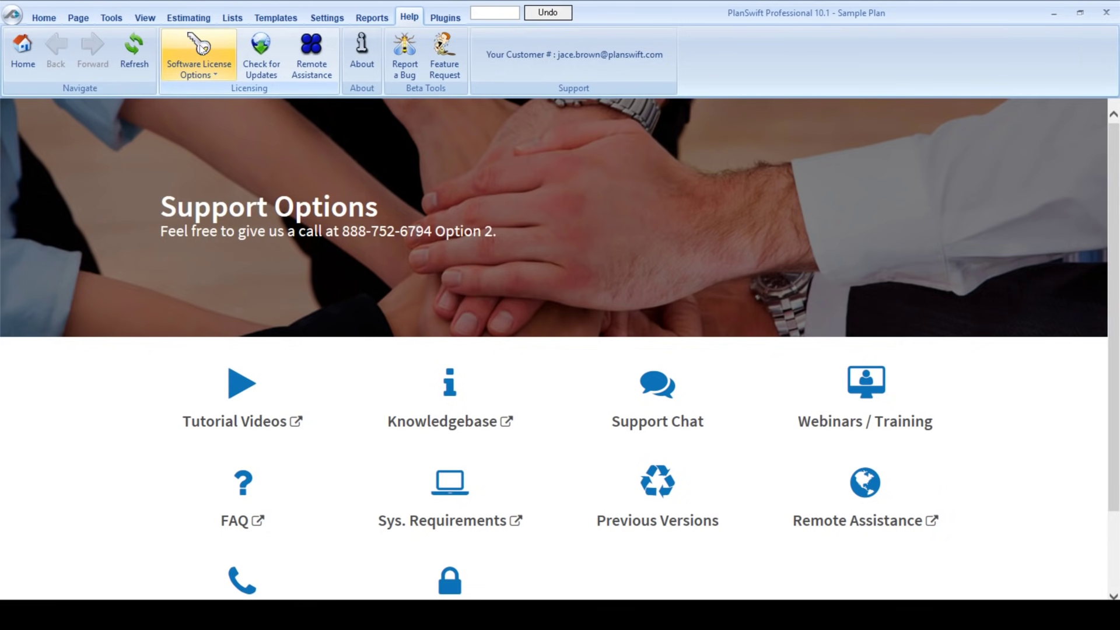
Step: Remove the reactivated Professional 10.1 license from this computer again
{"action": "left_click", "coordinate": [203, 61]}
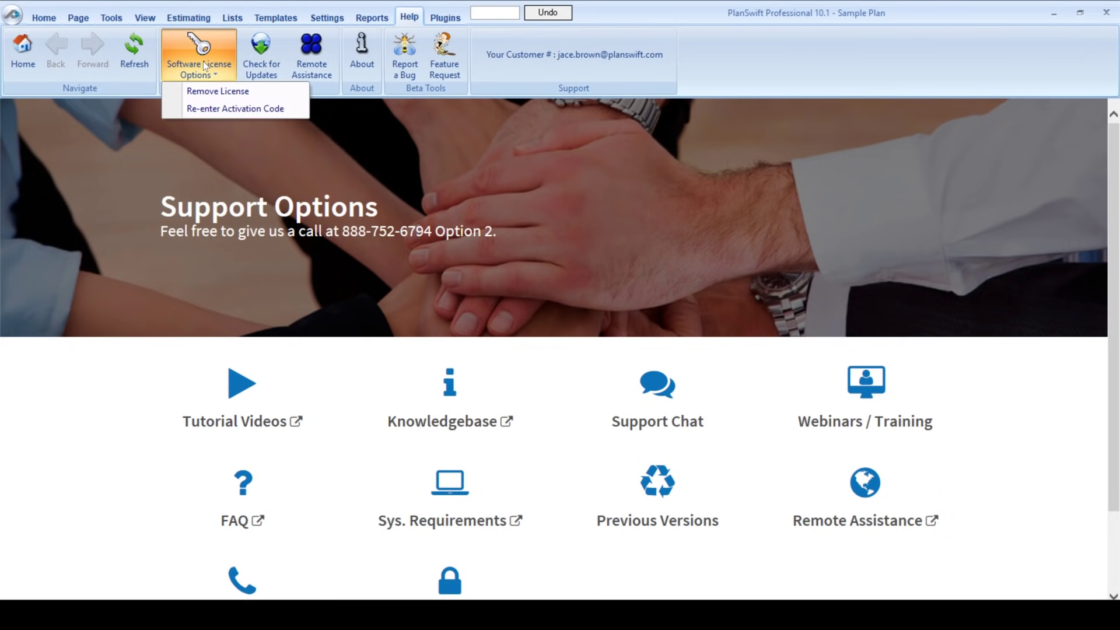
{"action": "left_click", "coordinate": [249, 92]}
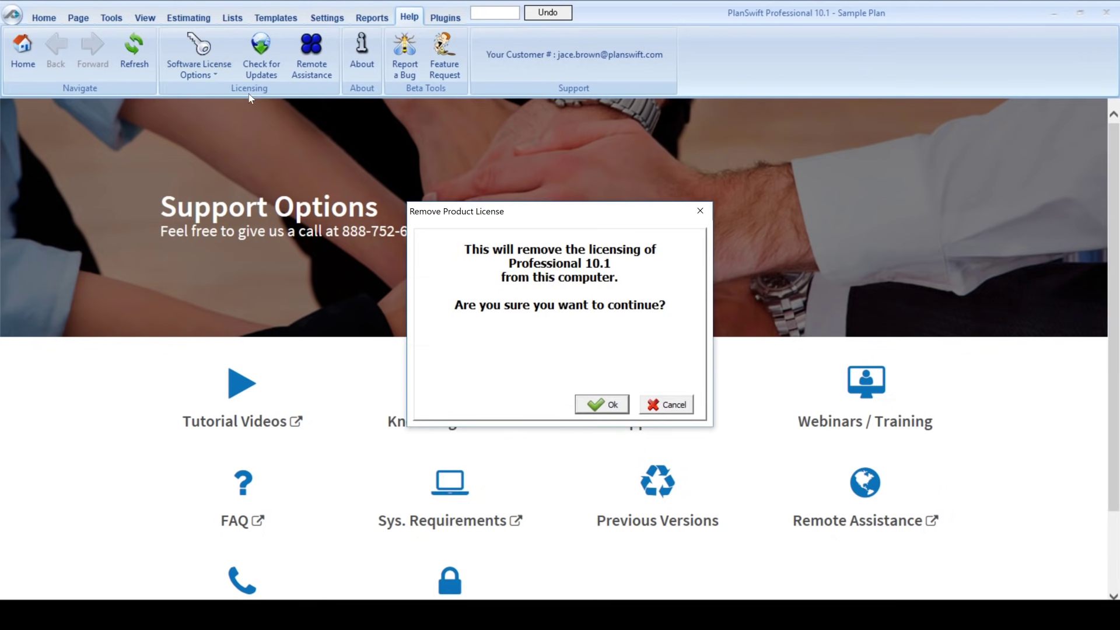
{"action": "left_click", "coordinate": [588, 396]}
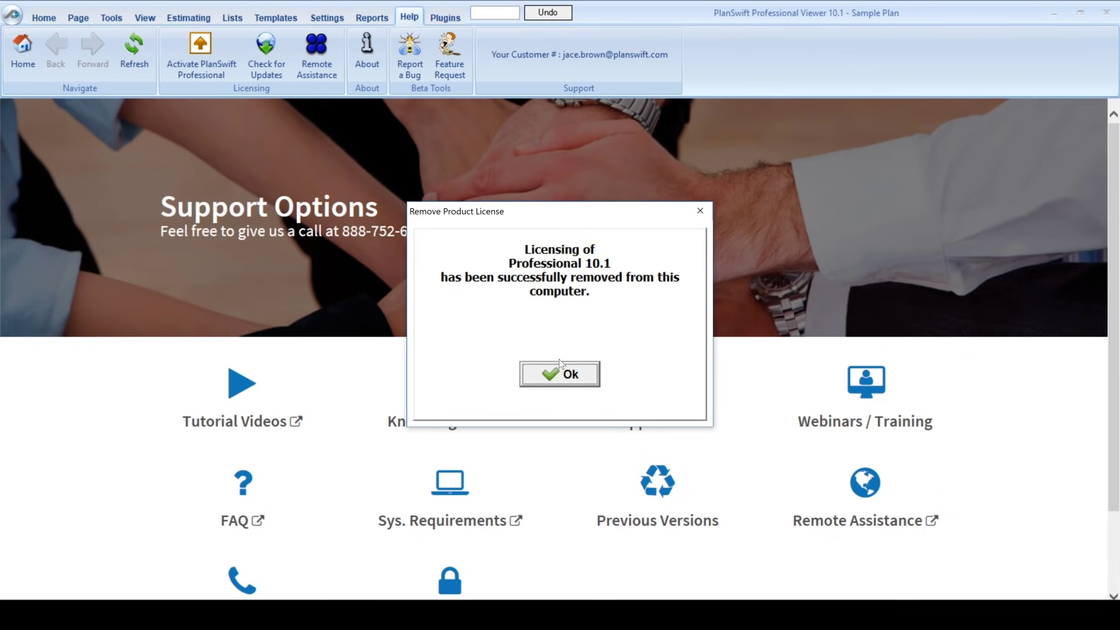
{"action": "left_click", "coordinate": [555, 378]}
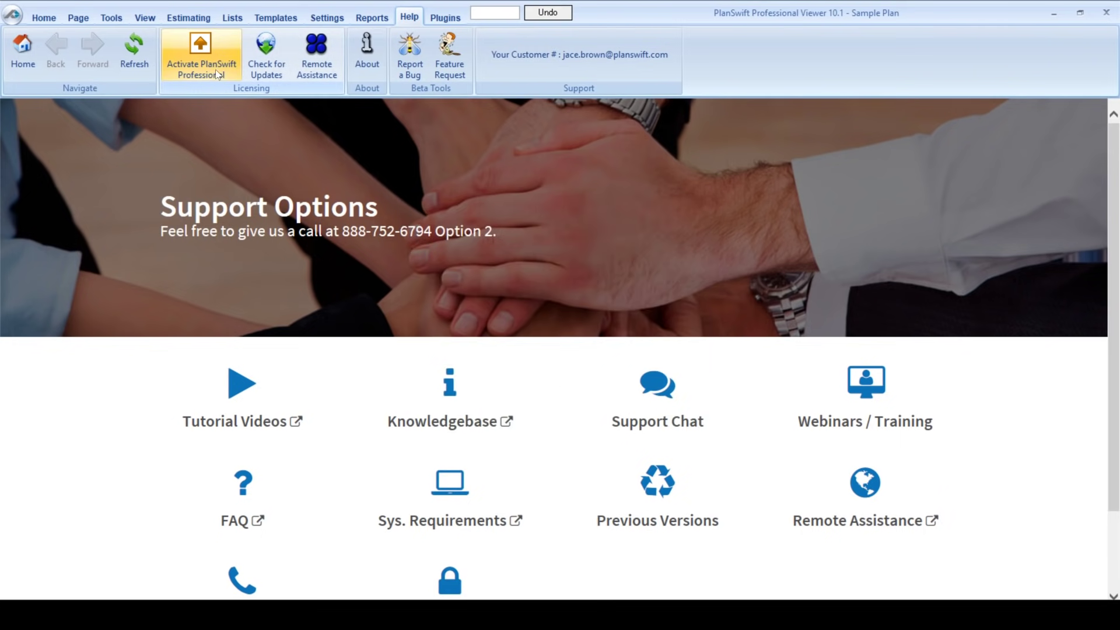
Step: View the computer ID in the manual activation form, cancel it, and activate Professional 10.1 online with the prefilled credentials
{"action": "left_click", "coordinate": [192, 54]}
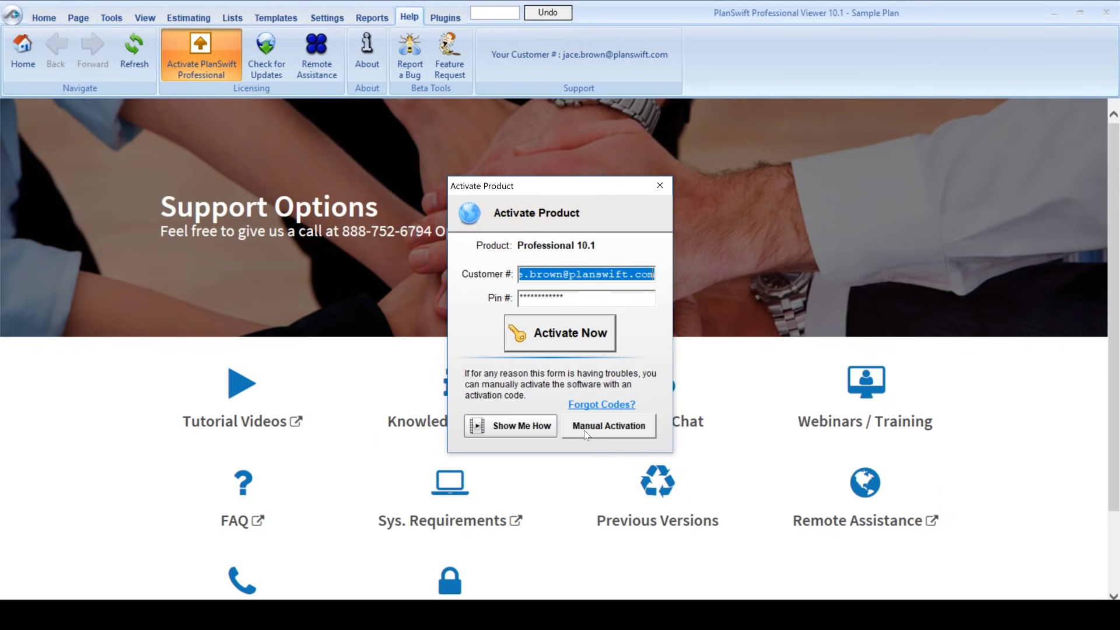
{"action": "left_click", "coordinate": [600, 432]}
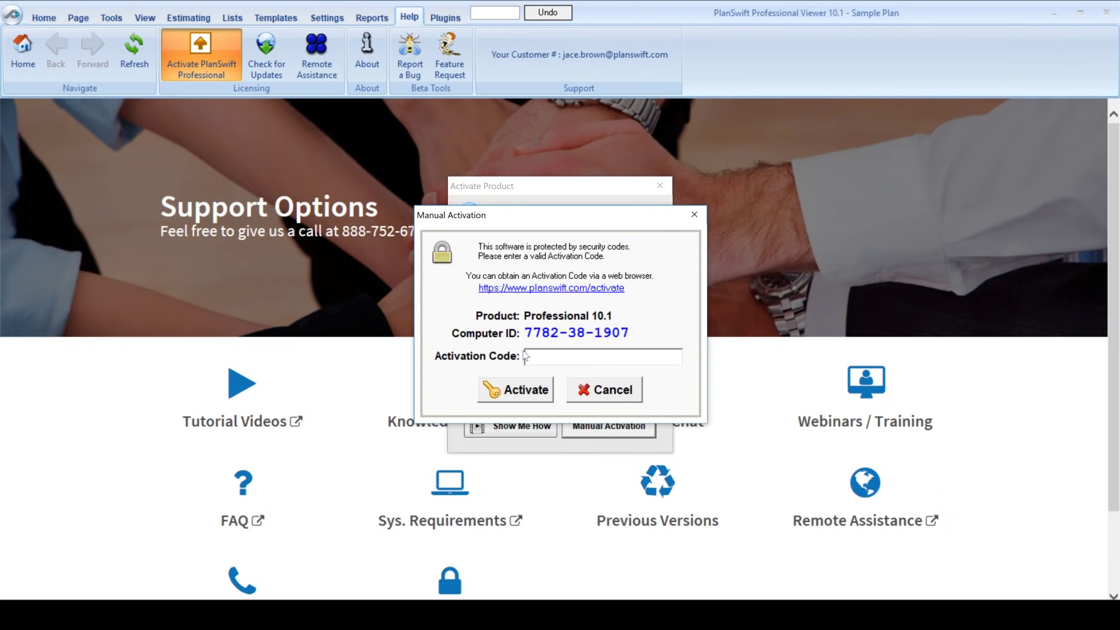
{"action": "double_click", "coordinate": [538, 332]}
{"action": "left_click", "coordinate": [629, 332]}
{"action": "left_click", "coordinate": [597, 396]}
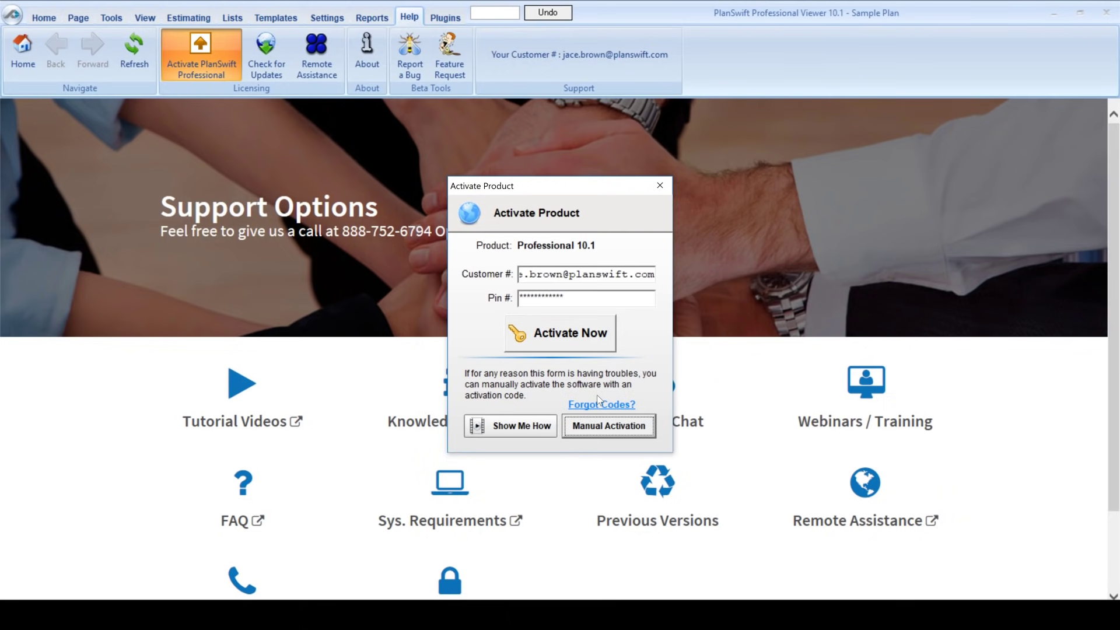
{"action": "left_click", "coordinate": [569, 339]}
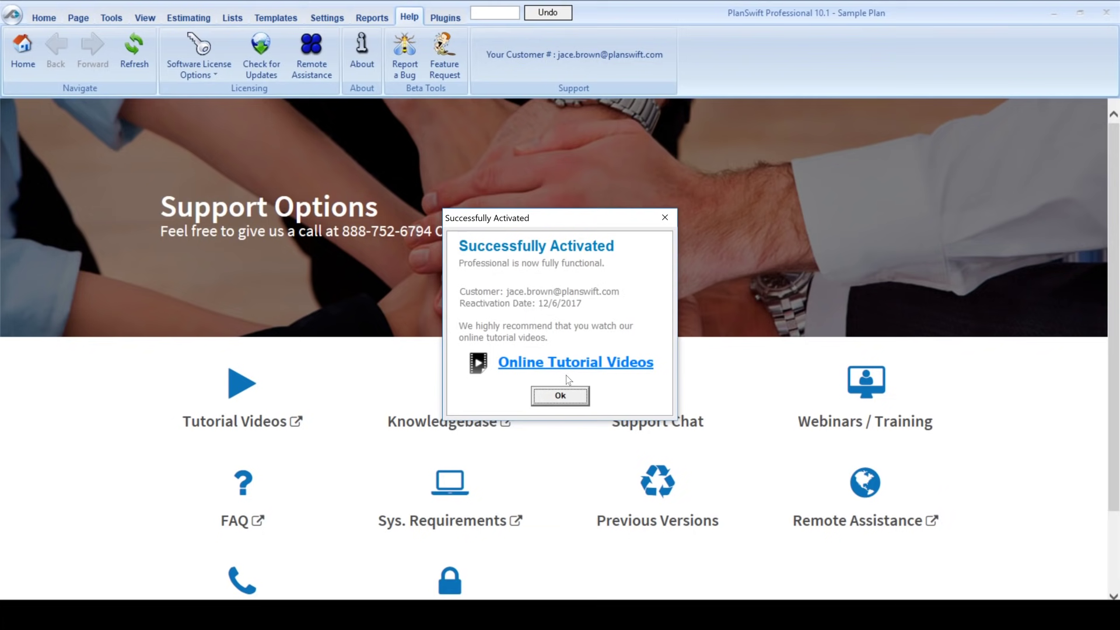
{"action": "left_click", "coordinate": [561, 396]}
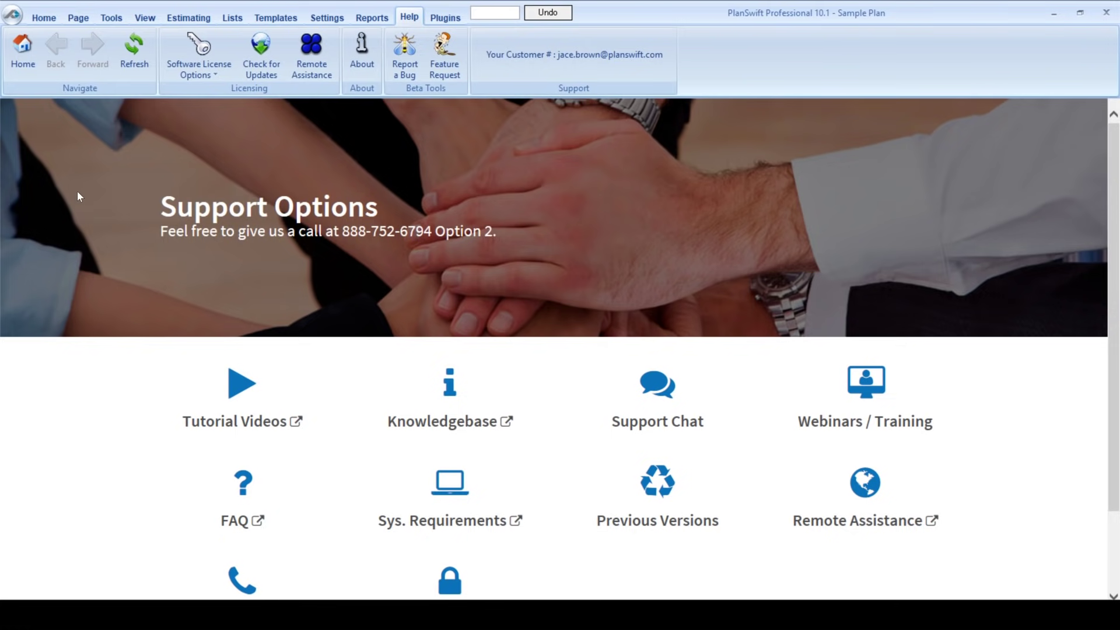
Step: Return to the job's plan pages and open the A2.11 - Sample Commercial Floor Plan page
{"action": "left_click", "coordinate": [44, 17]}
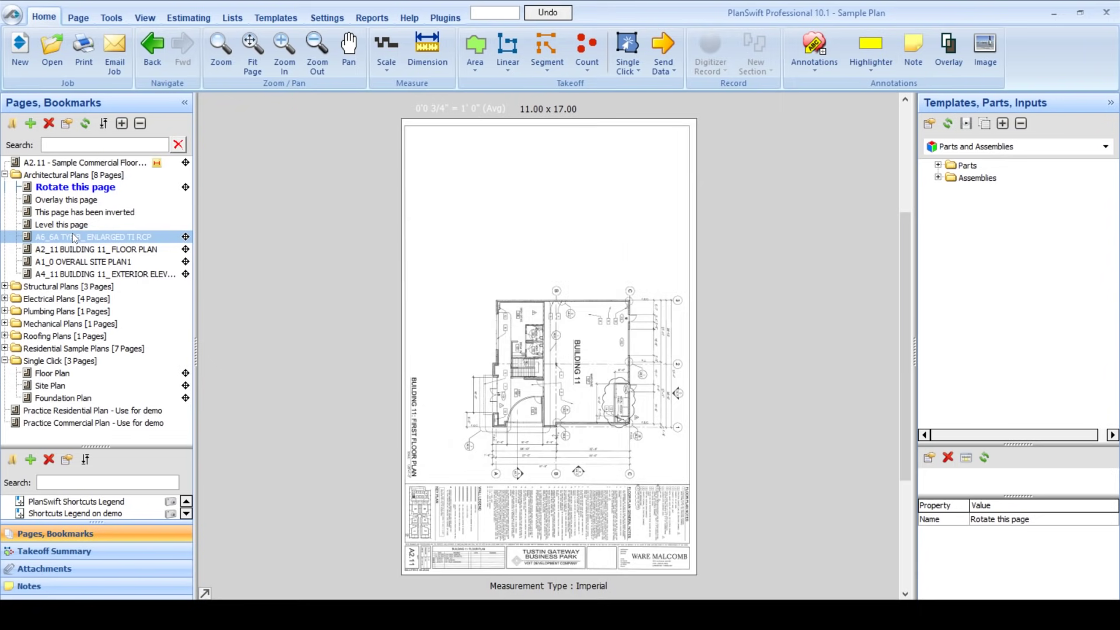
{"action": "left_click", "coordinate": [105, 164]}
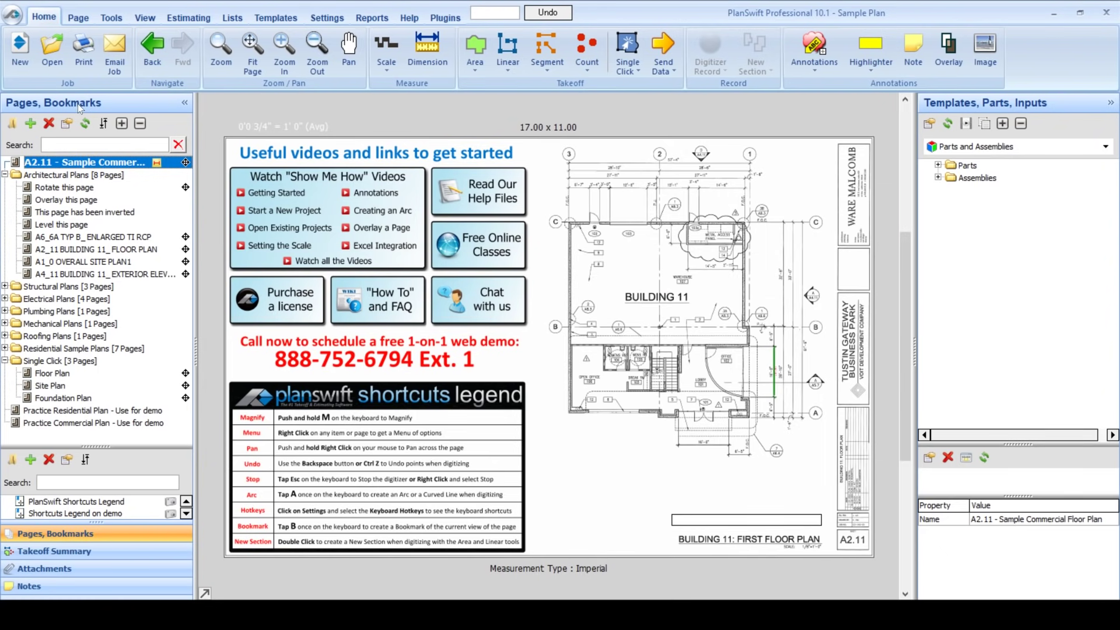
Step: Start a new job numbered ABC123 with the Local job location and proceed to its image files
{"action": "left_click", "coordinate": [21, 54]}
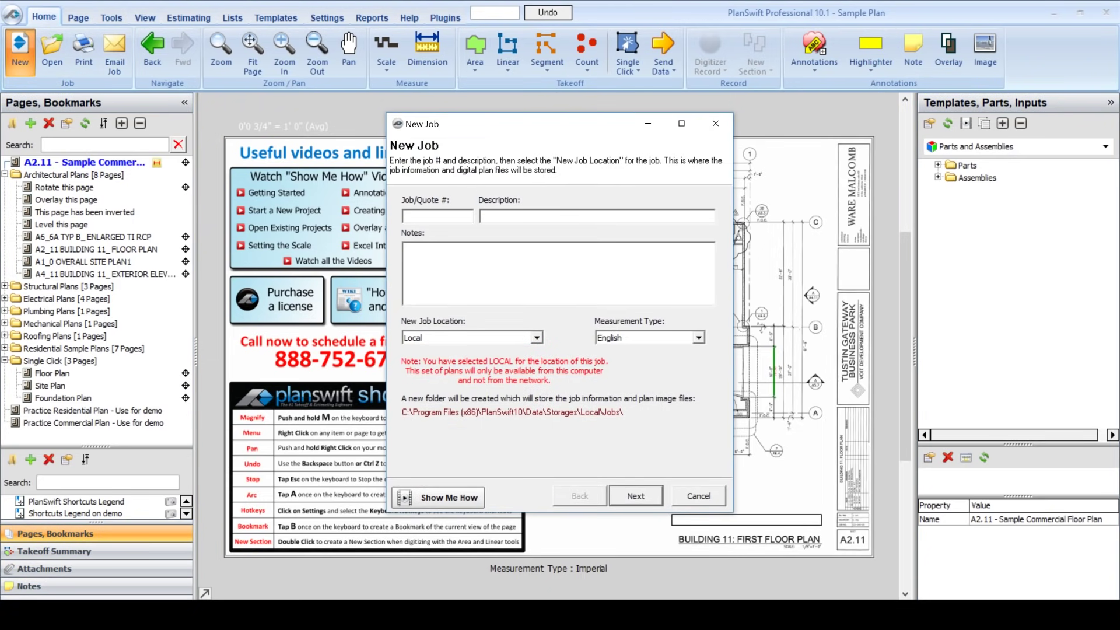
{"action": "type", "text": "ABC123"}
{"action": "left_click", "coordinate": [531, 337]}
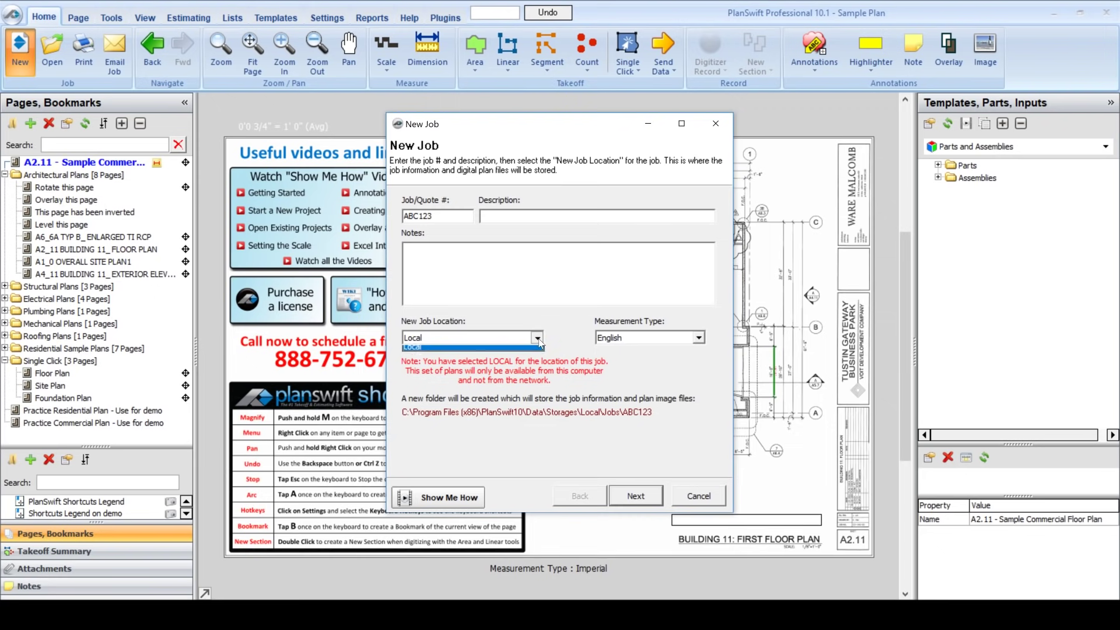
{"action": "left_click", "coordinate": [542, 343]}
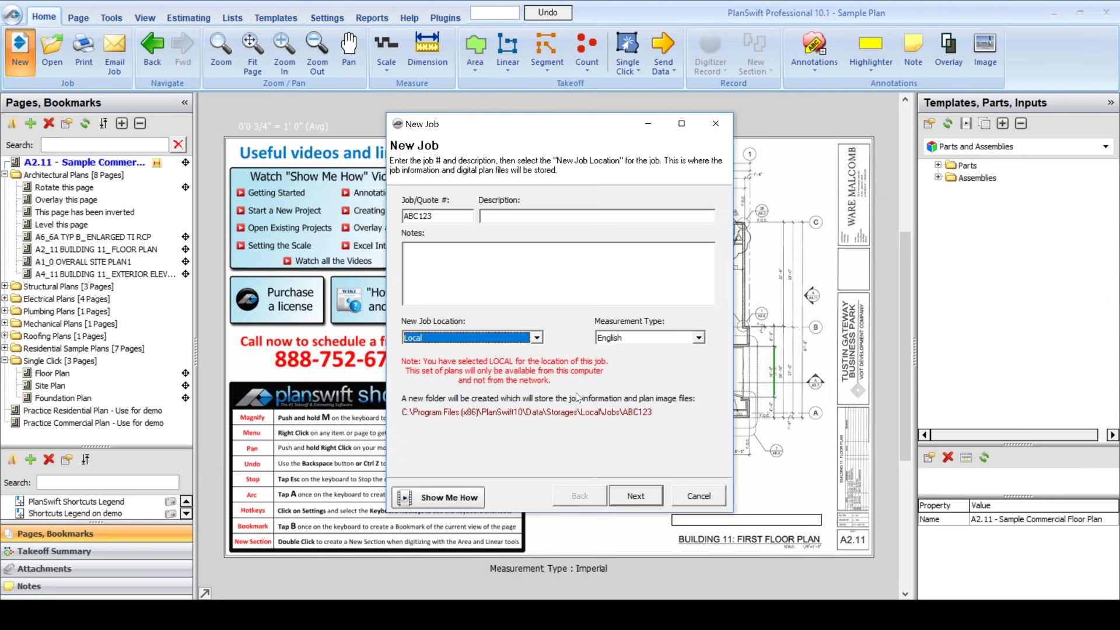
{"action": "left_click", "coordinate": [632, 497]}
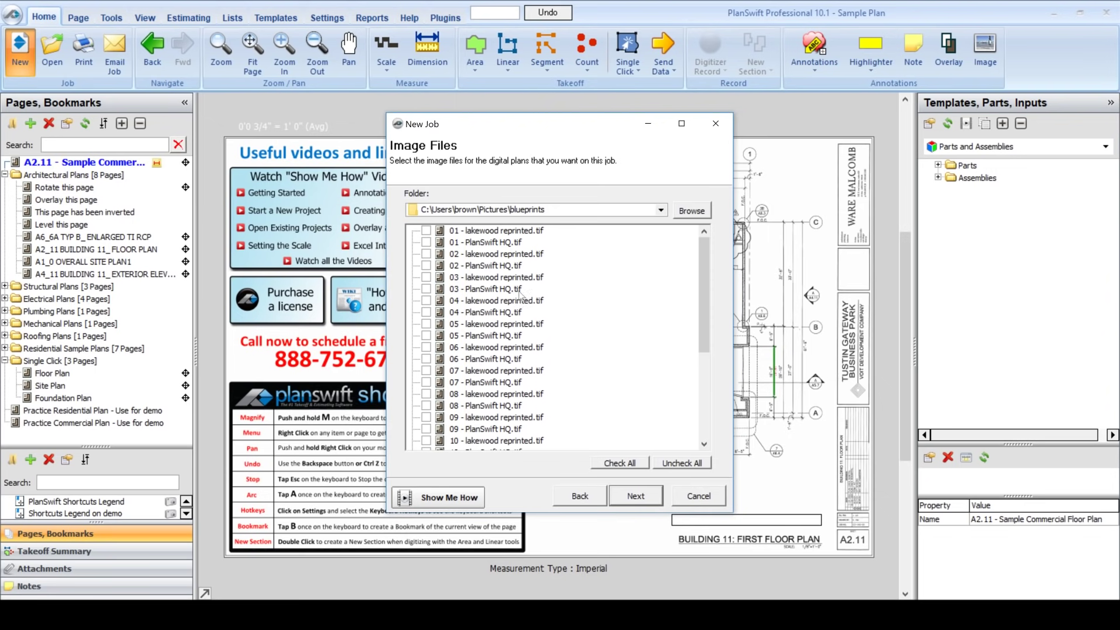
Step: Set the blueprints folder under Pictures as the source of the new job's image files
{"action": "left_click", "coordinate": [692, 211]}
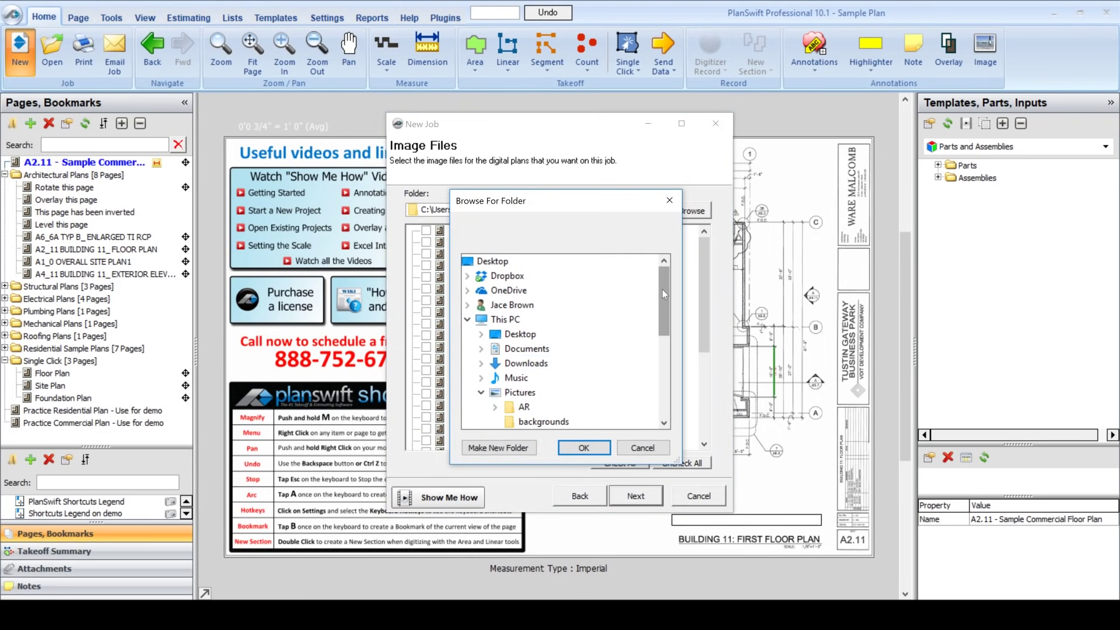
{"action": "left_click_drag", "start_coordinate": [599, 204], "coordinate": [597, 233]}
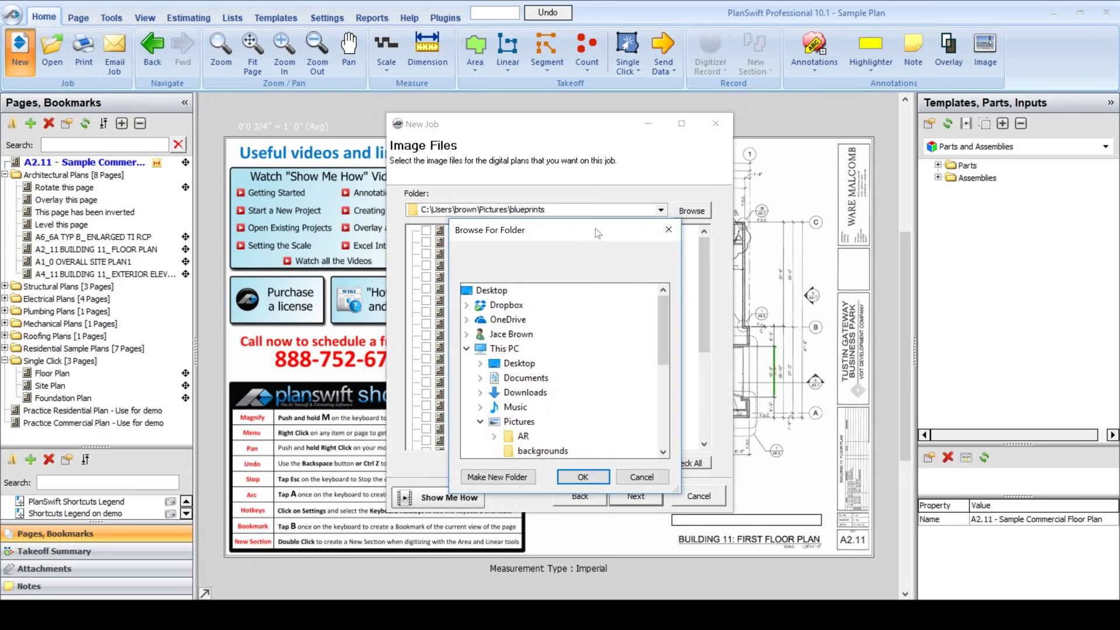
{"action": "left_click_drag", "start_coordinate": [658, 321], "coordinate": [666, 369]}
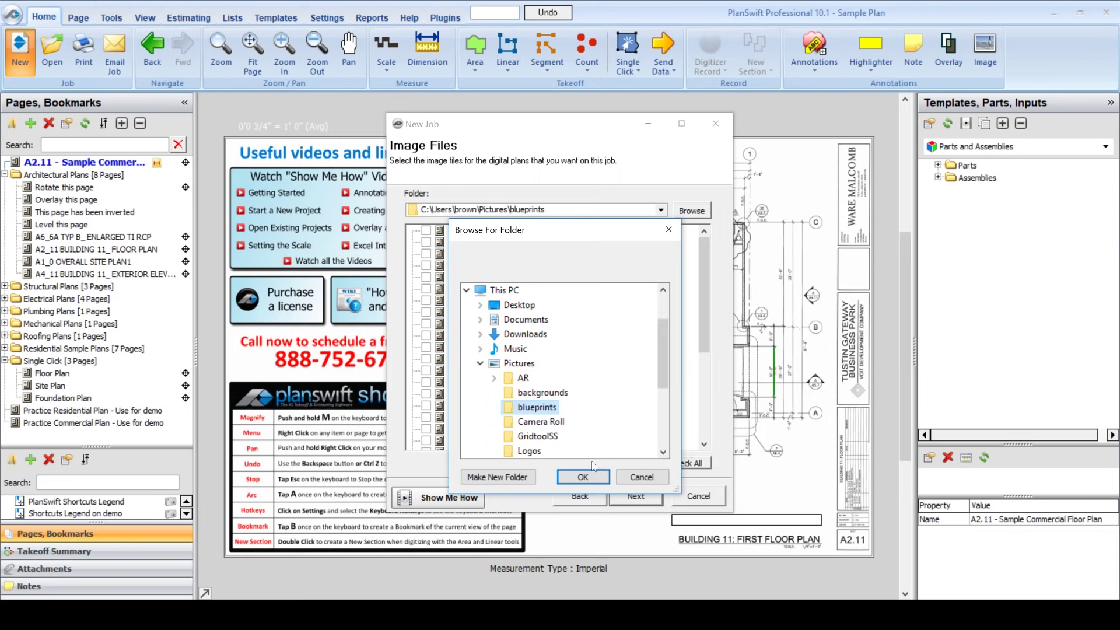
{"action": "left_click", "coordinate": [583, 476]}
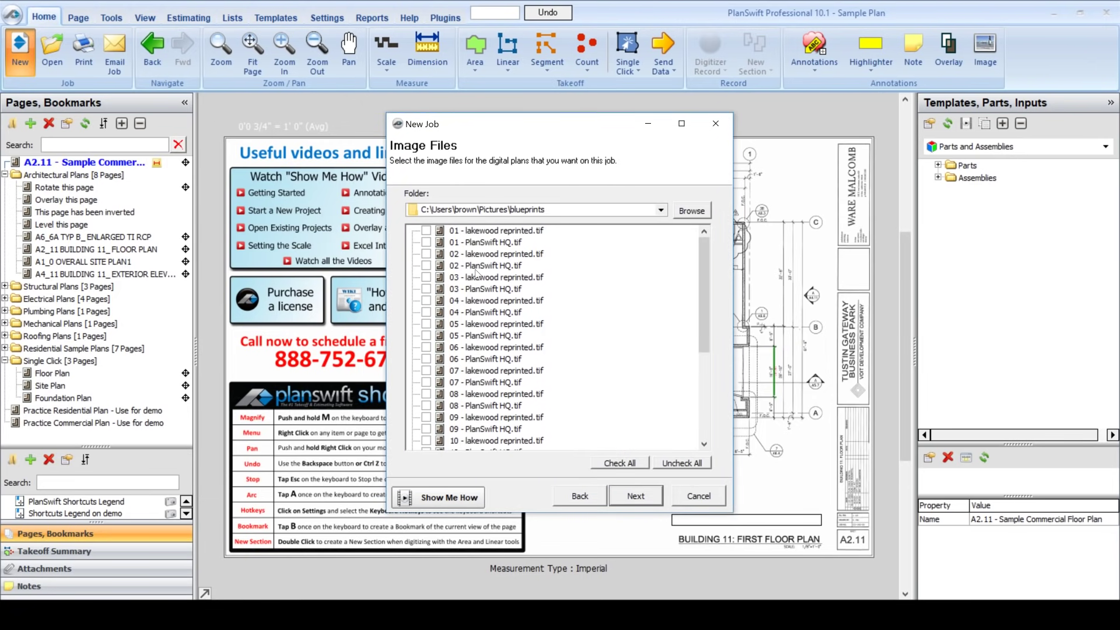
Step: Include only lakewood reprinted.pdf in the new job, leaving Merrill Gardens at Auburn.pdf and 13 - lakewood reprinted.tif unselected
{"action": "scroll", "coordinate": [505, 262], "scroll_direction": "down", "scroll_amount": 4}
{"action": "scroll", "coordinate": [505, 262], "scroll_direction": "down", "scroll_amount": 1}
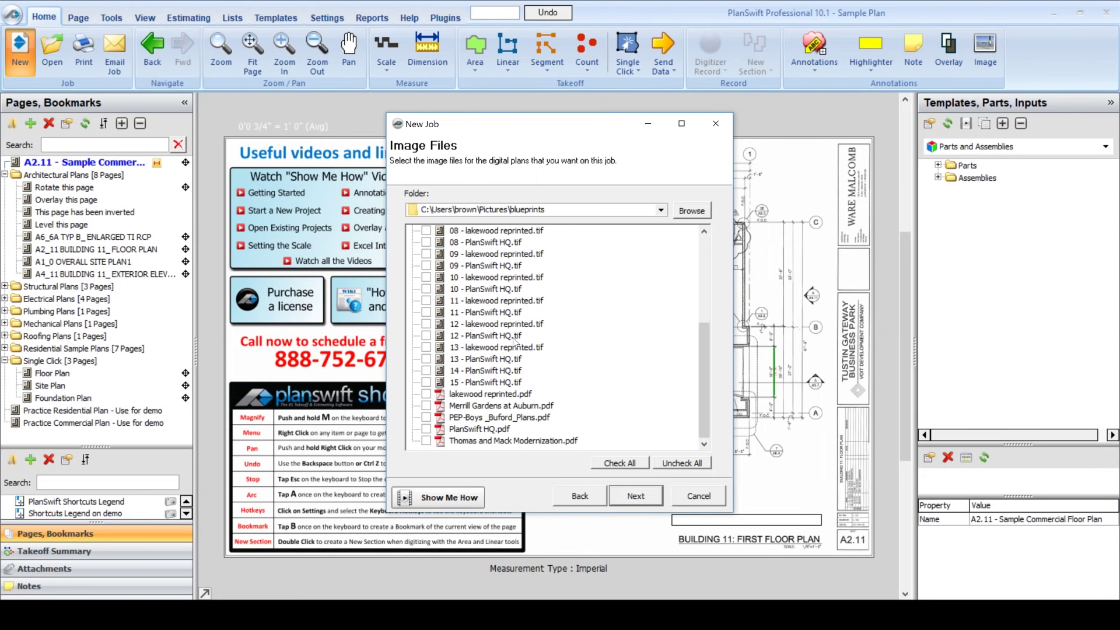
{"action": "left_click", "coordinate": [425, 395]}
{"action": "left_click", "coordinate": [425, 410]}
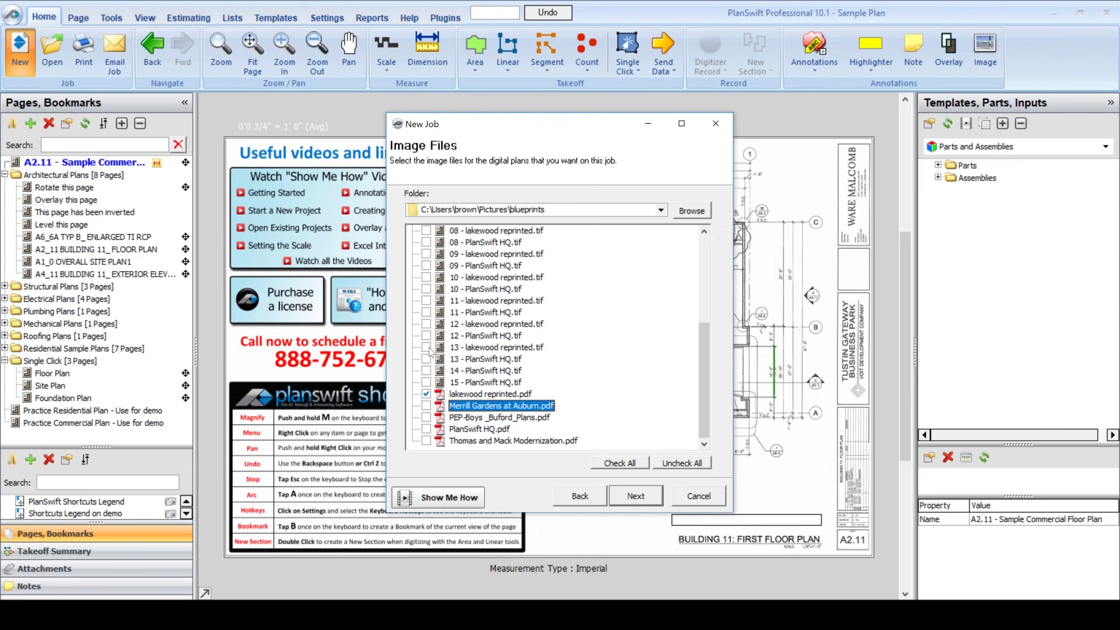
{"action": "left_click", "coordinate": [429, 348]}
{"action": "left_click", "coordinate": [426, 407]}
{"action": "left_click", "coordinate": [427, 347]}
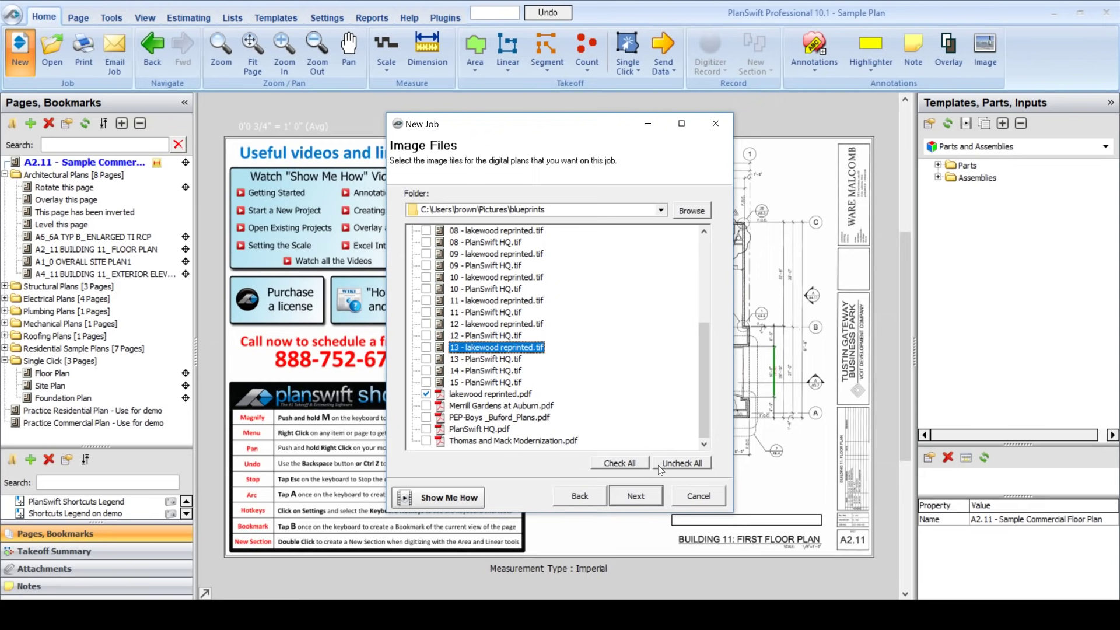
Step: Review the new job's convert settings with their defaults, proceed to the final creation stage, and cancel the job
{"action": "left_click", "coordinate": [636, 496]}
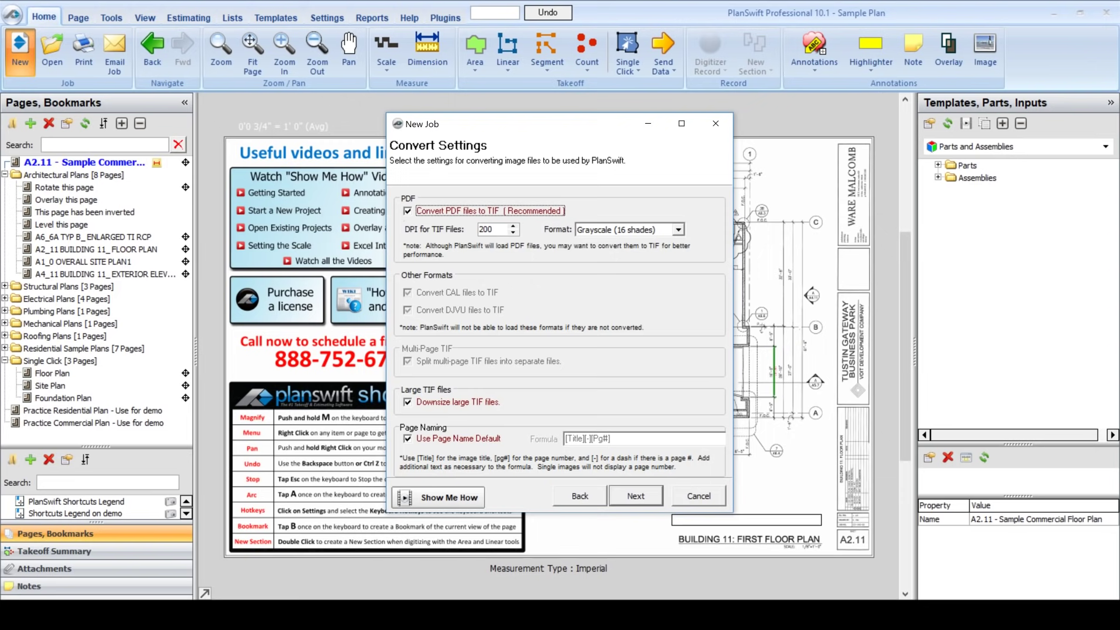
{"action": "left_click", "coordinate": [635, 498]}
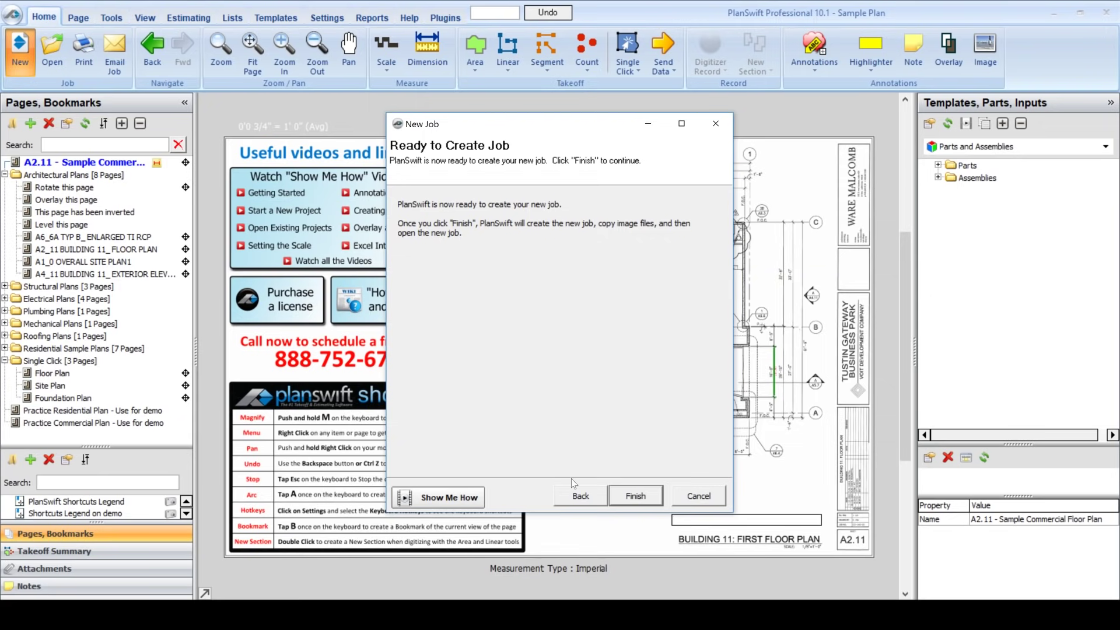
{"action": "left_click", "coordinate": [708, 493]}
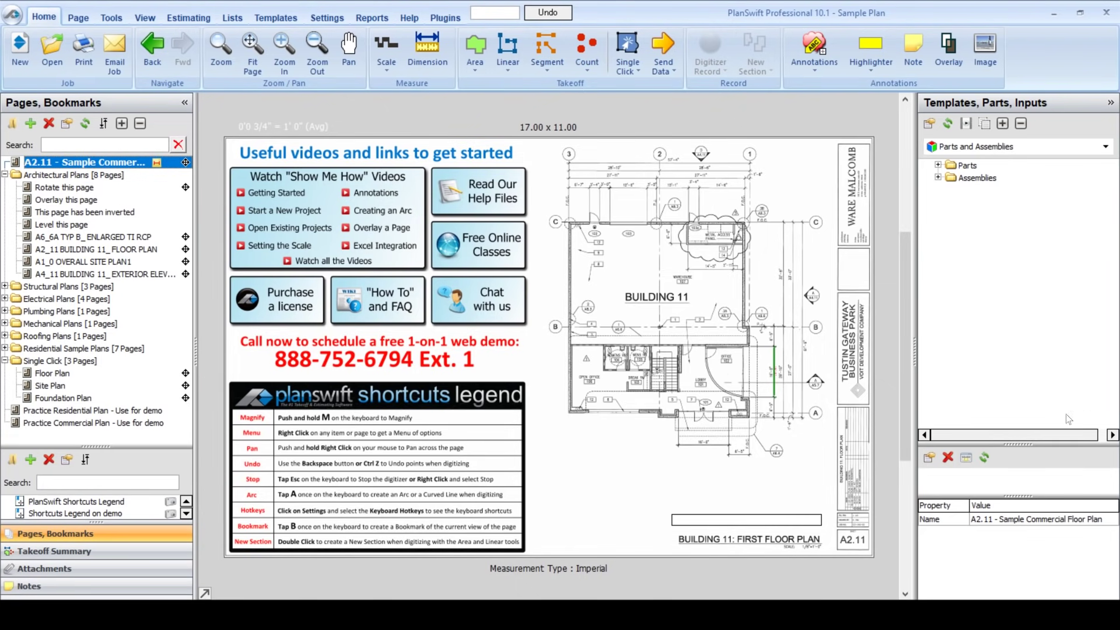
Step: Open the page named Rotate this page, start Batch Rename Pages, and save its existing name to advance to the following page
{"action": "left_click", "coordinate": [133, 189]}
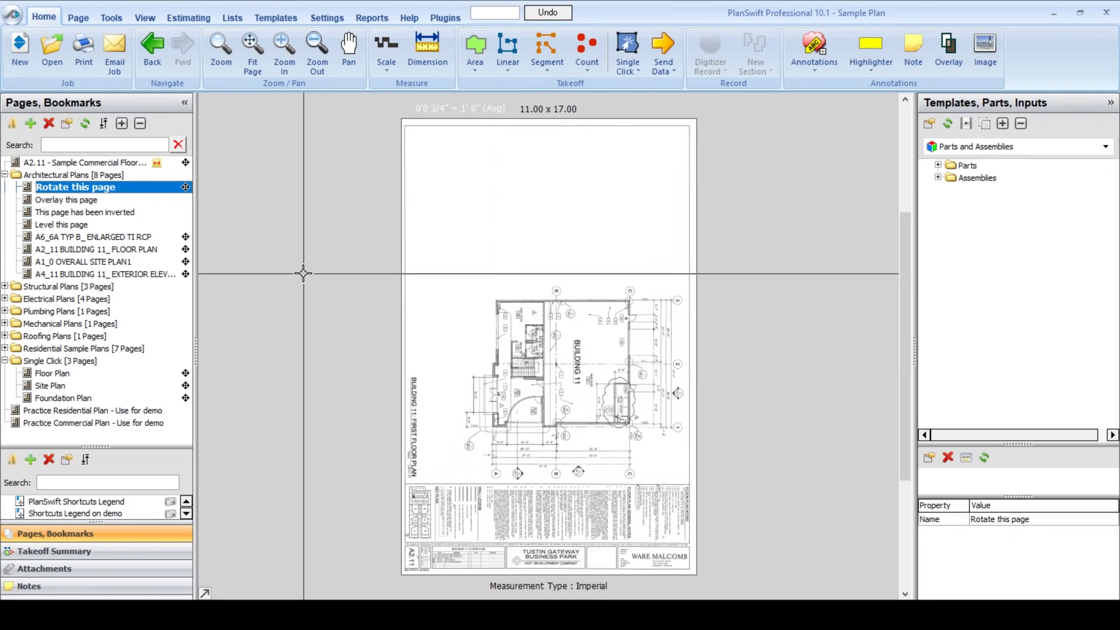
{"action": "left_click", "coordinate": [78, 18]}
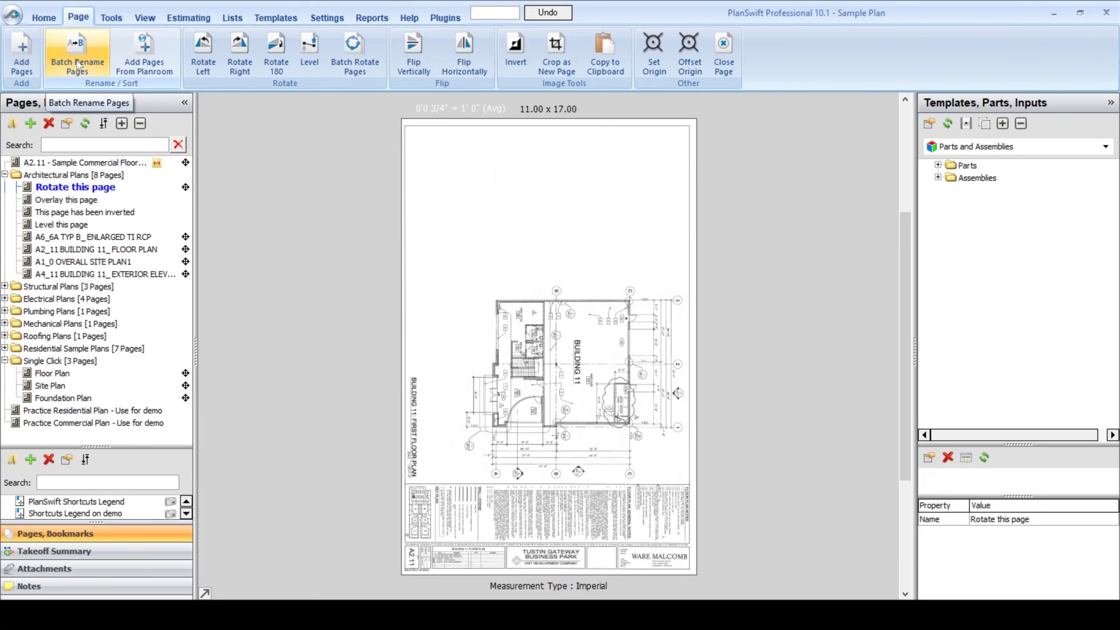
{"action": "left_click", "coordinate": [76, 60]}
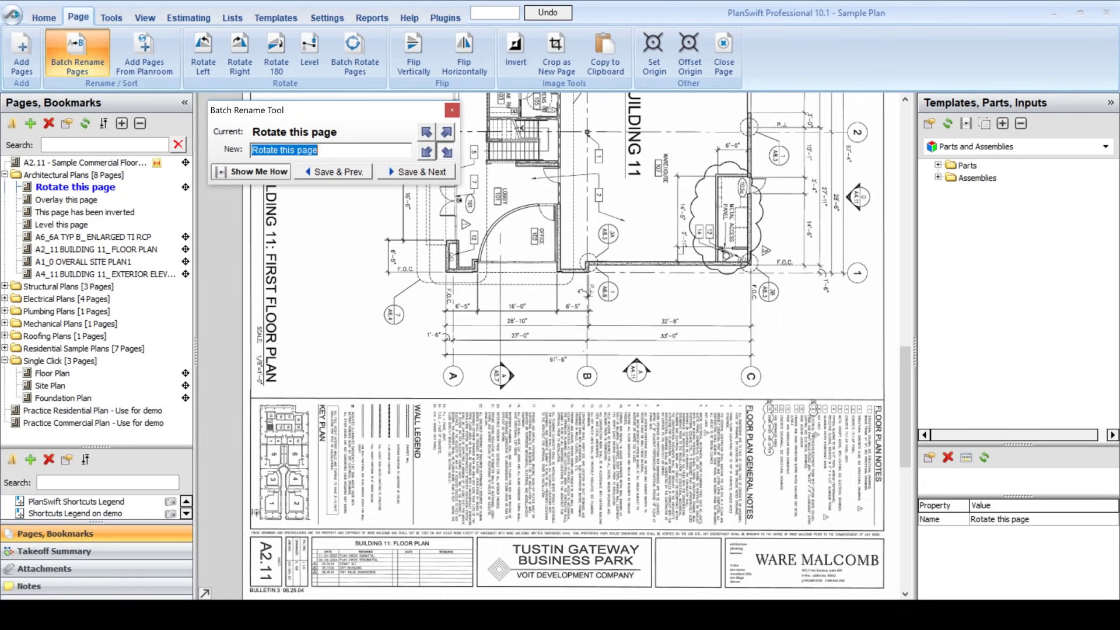
{"action": "left_click", "coordinate": [403, 173]}
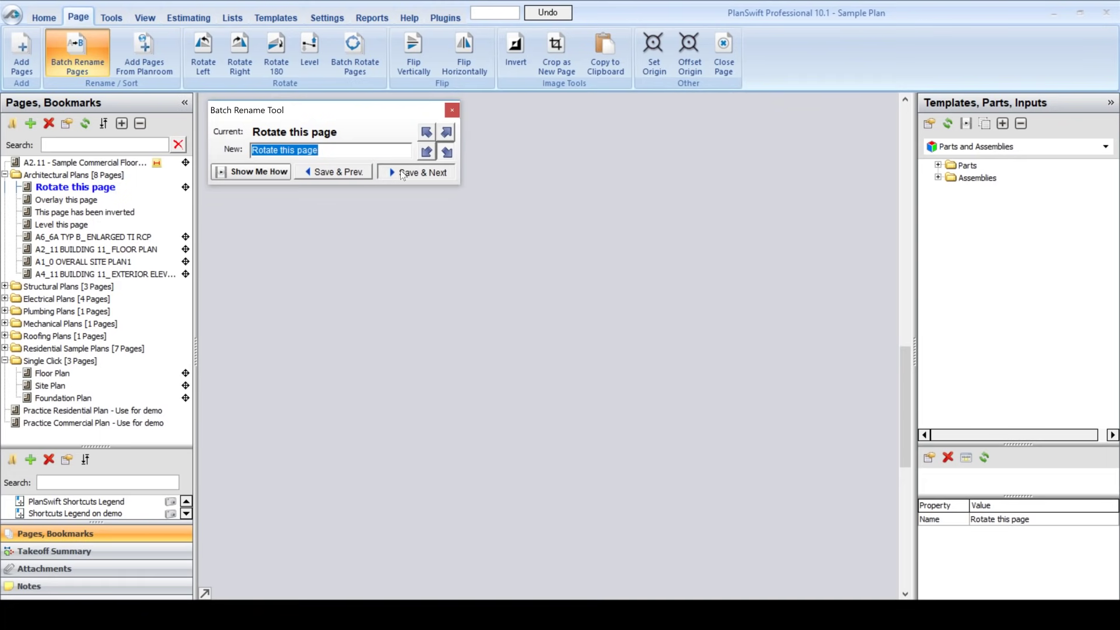
Step: Inspect all four corners of Overlay this page in the Batch Rename Tool, go back to the previous page, and close the tool
{"action": "left_click", "coordinate": [447, 135]}
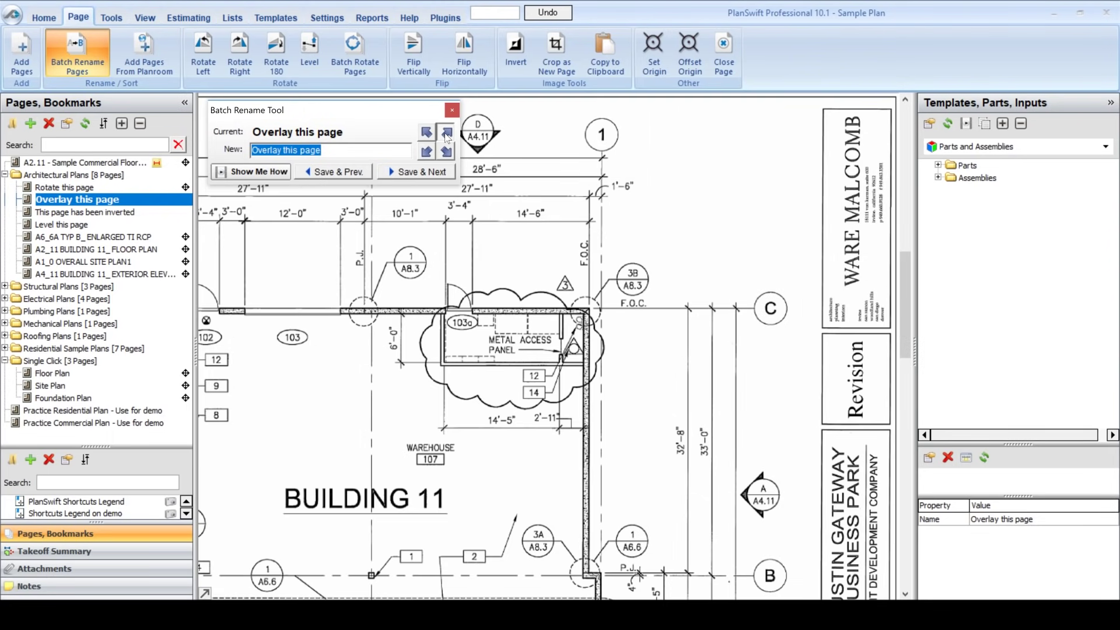
{"action": "left_click", "coordinate": [426, 134]}
{"action": "left_click", "coordinate": [427, 152]}
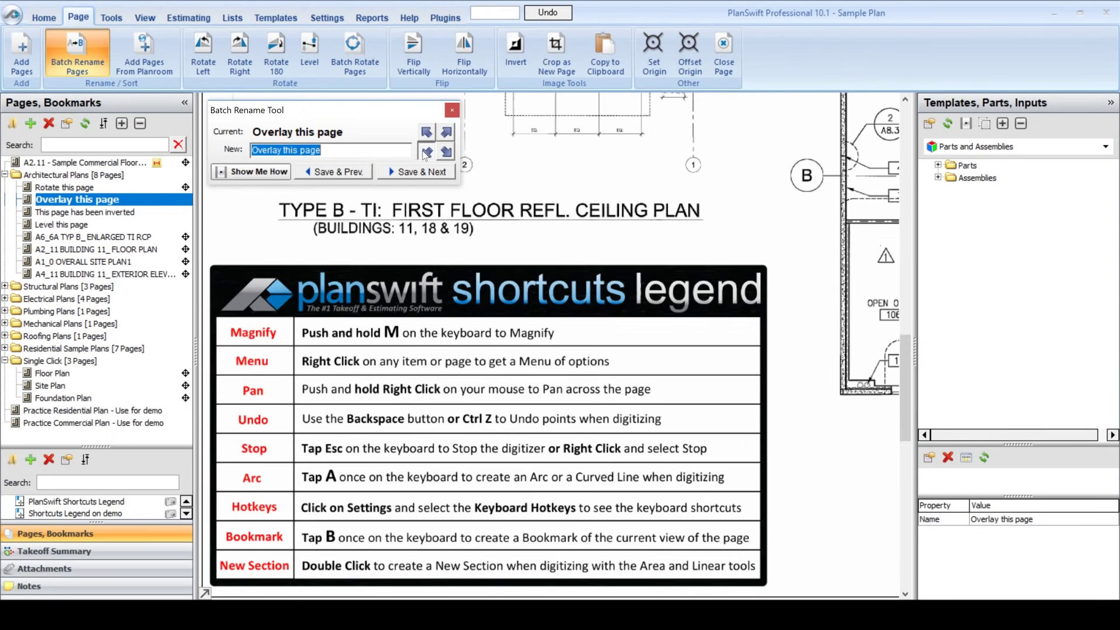
{"action": "left_click", "coordinate": [447, 153]}
{"action": "left_click", "coordinate": [446, 133]}
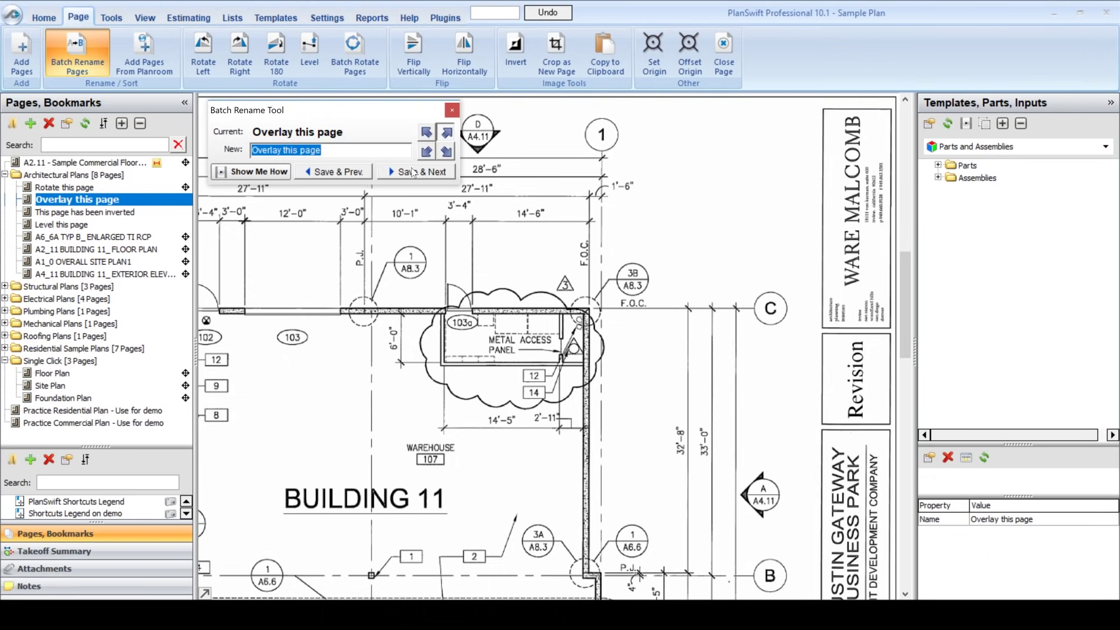
{"action": "left_click", "coordinate": [347, 172]}
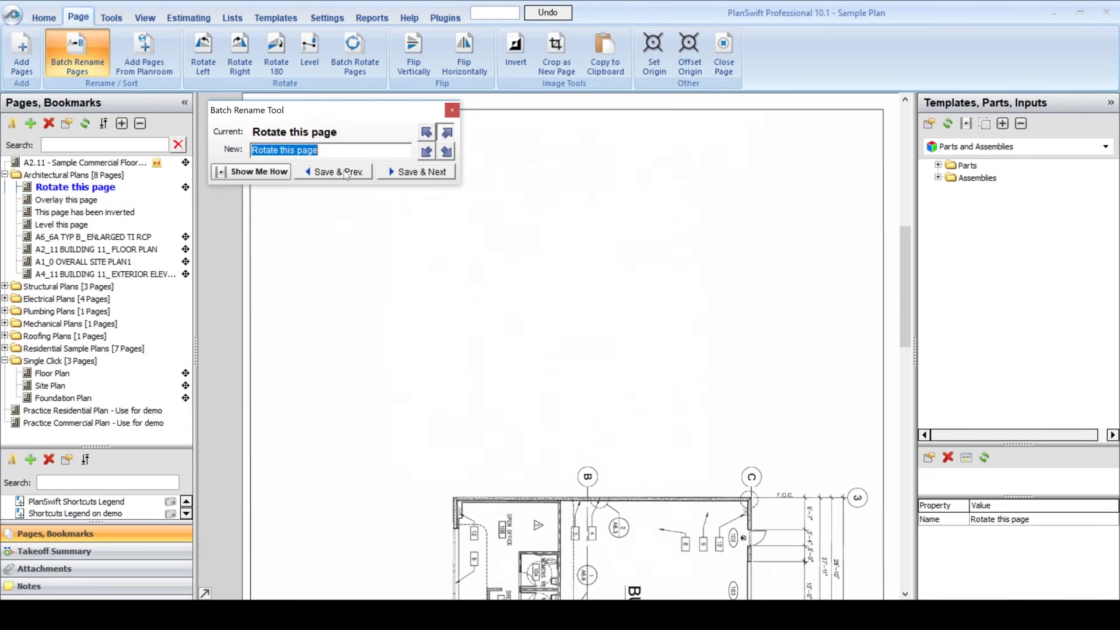
{"action": "left_click", "coordinate": [452, 112]}
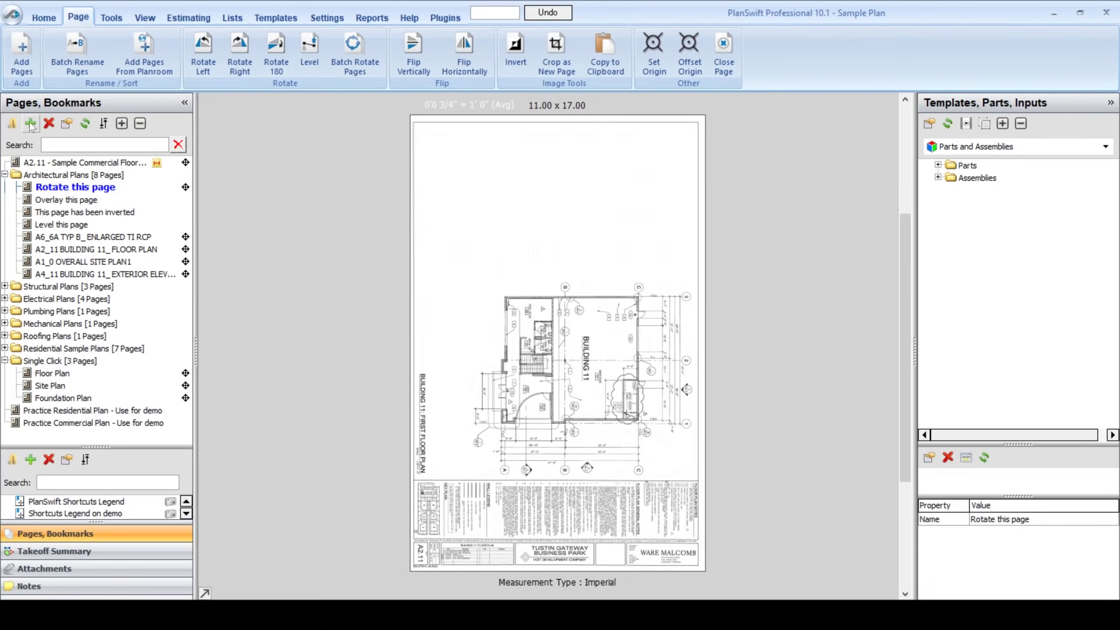
Step: Review adding pages from image files, including browsing for another source folder, and cancel without adding any
{"action": "left_click", "coordinate": [22, 61]}
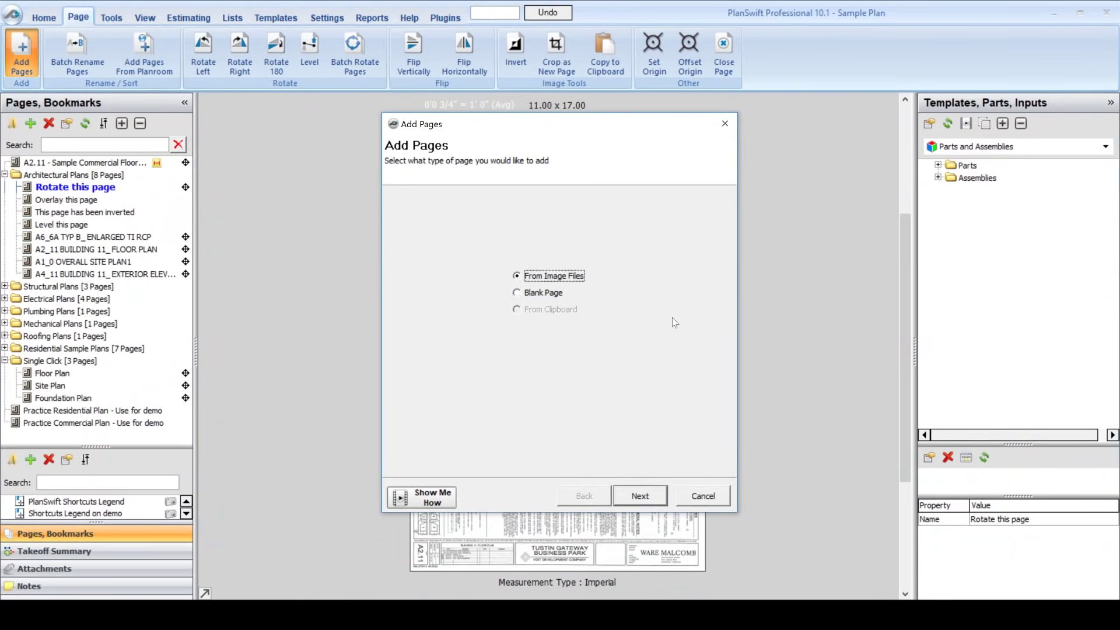
{"action": "left_click", "coordinate": [626, 495]}
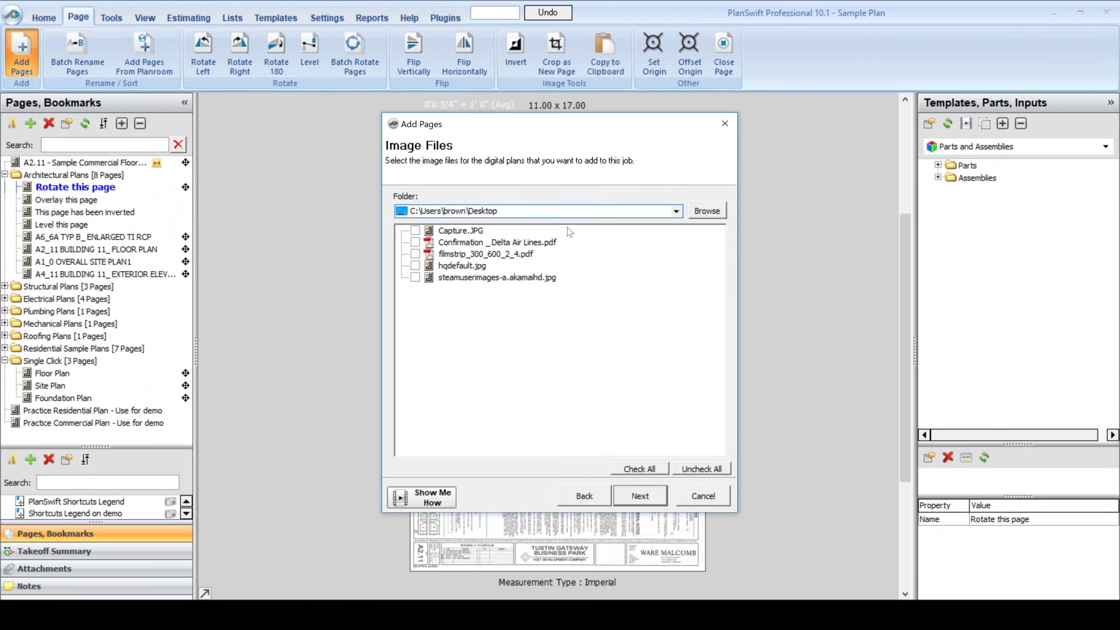
{"action": "left_click", "coordinate": [707, 210]}
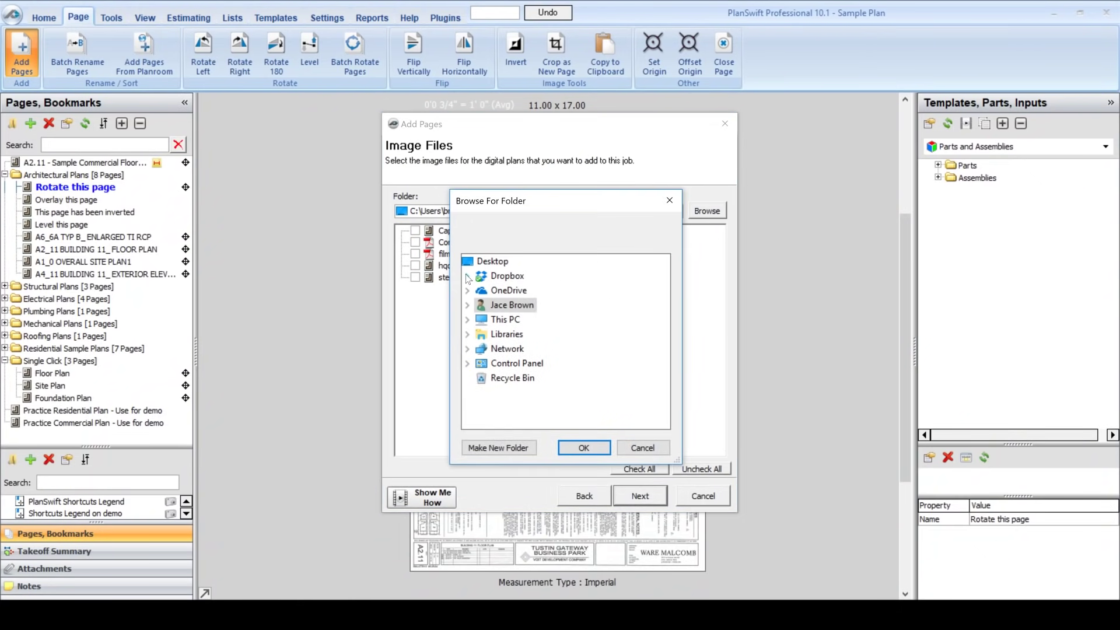
{"action": "left_click", "coordinate": [629, 448]}
{"action": "left_click", "coordinate": [697, 500]}
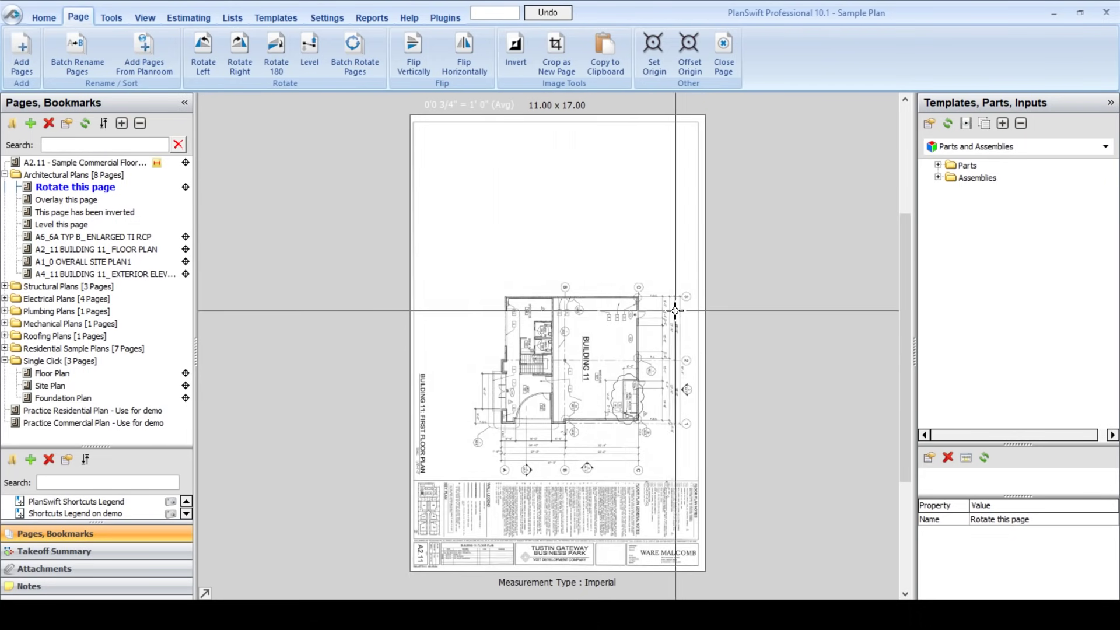
Step: Rotate the page left into landscape orientation and turn it 180 degrees twice
{"action": "left_click", "coordinate": [205, 58]}
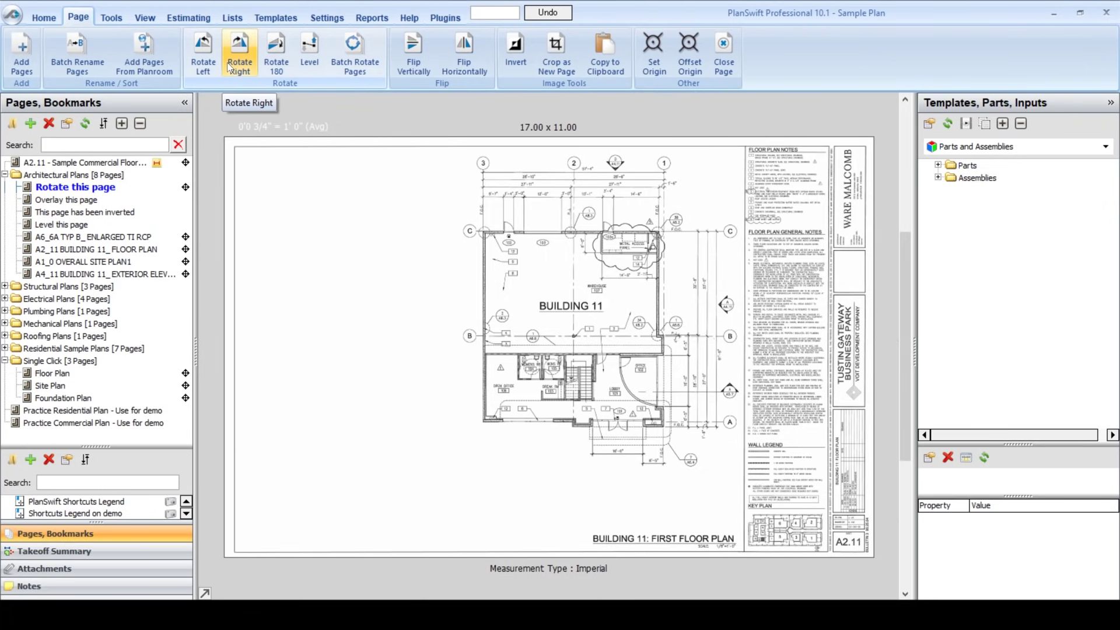
{"action": "left_click", "coordinate": [274, 61]}
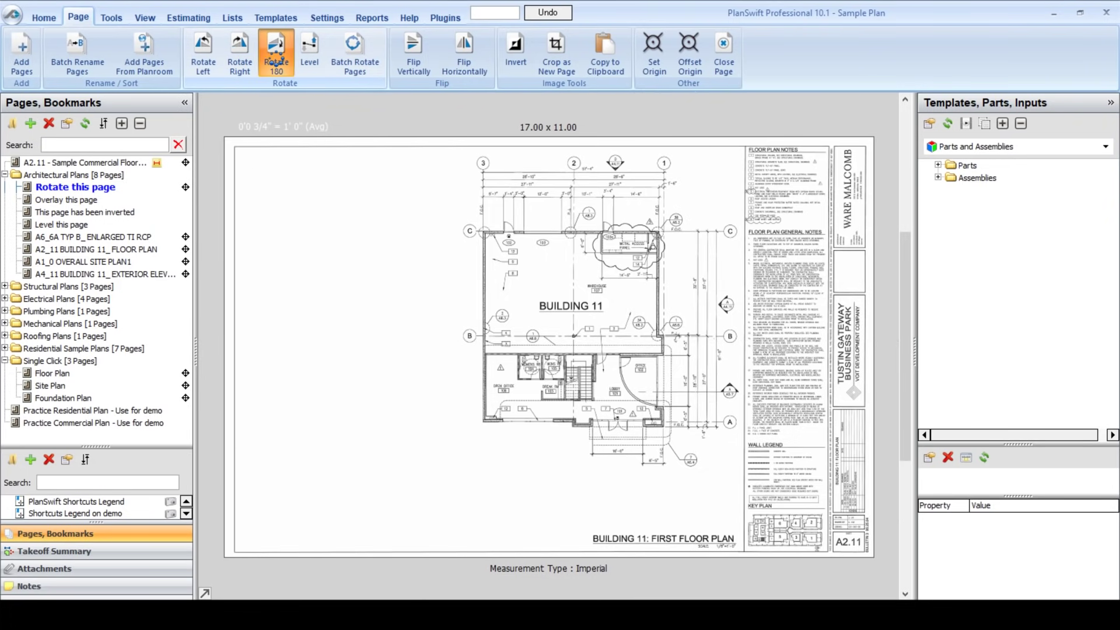
{"action": "left_click", "coordinate": [277, 63]}
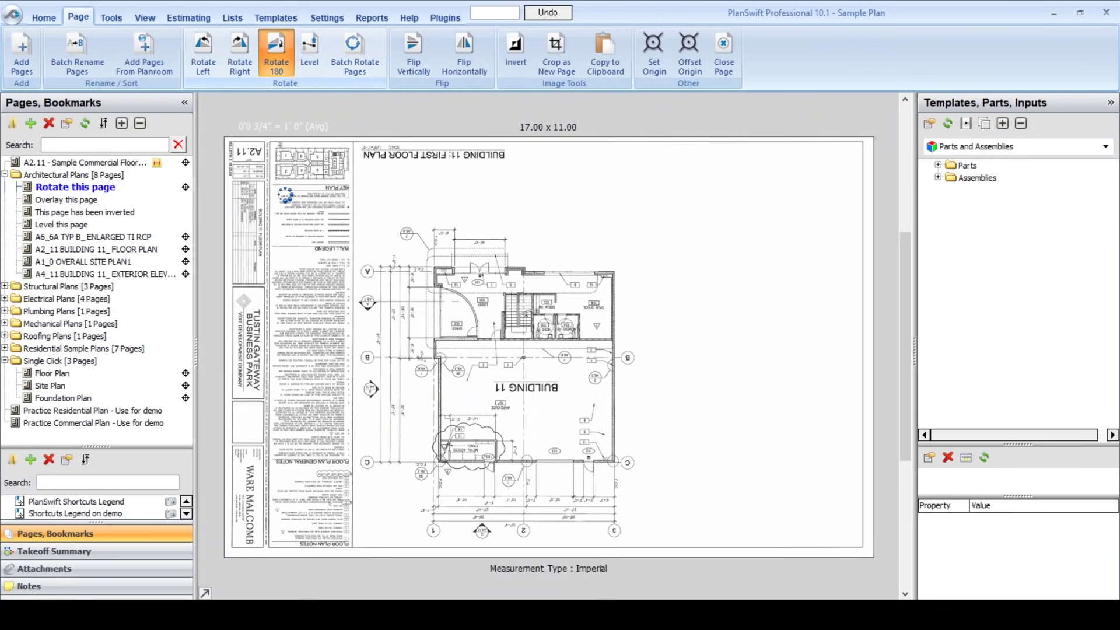
Step: Level the page along the outer edge of Building 11's upper exterior wall, from its grid 3 corner to its grid 1 corner
{"action": "left_click", "coordinate": [315, 64]}
{"action": "left_click_drag", "start_coordinate": [527, 155], "coordinate": [509, 210]}
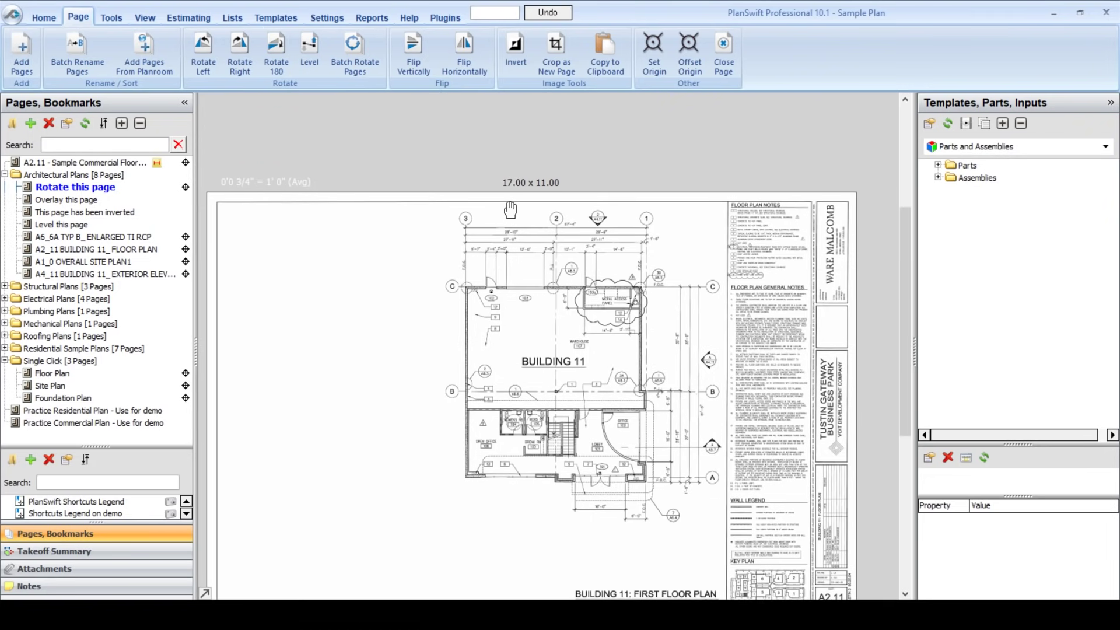
{"action": "left_click", "coordinate": [313, 49]}
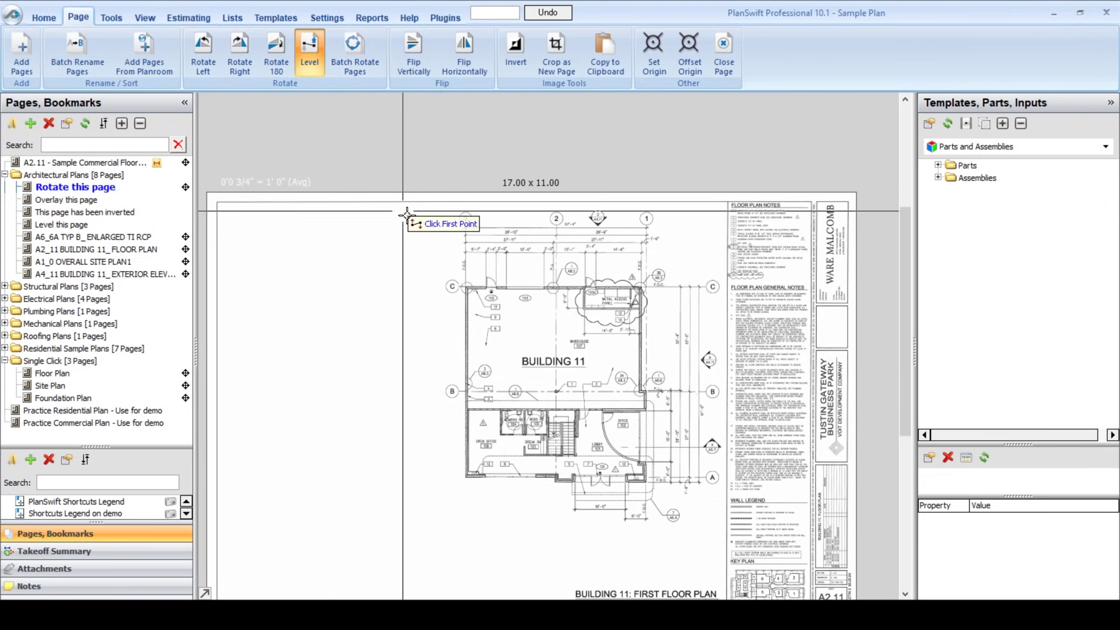
{"action": "scroll", "coordinate": [504, 271], "scroll_direction": "up", "scroll_amount": 5}
{"action": "left_click_drag", "start_coordinate": [616, 300], "coordinate": [542, 289]}
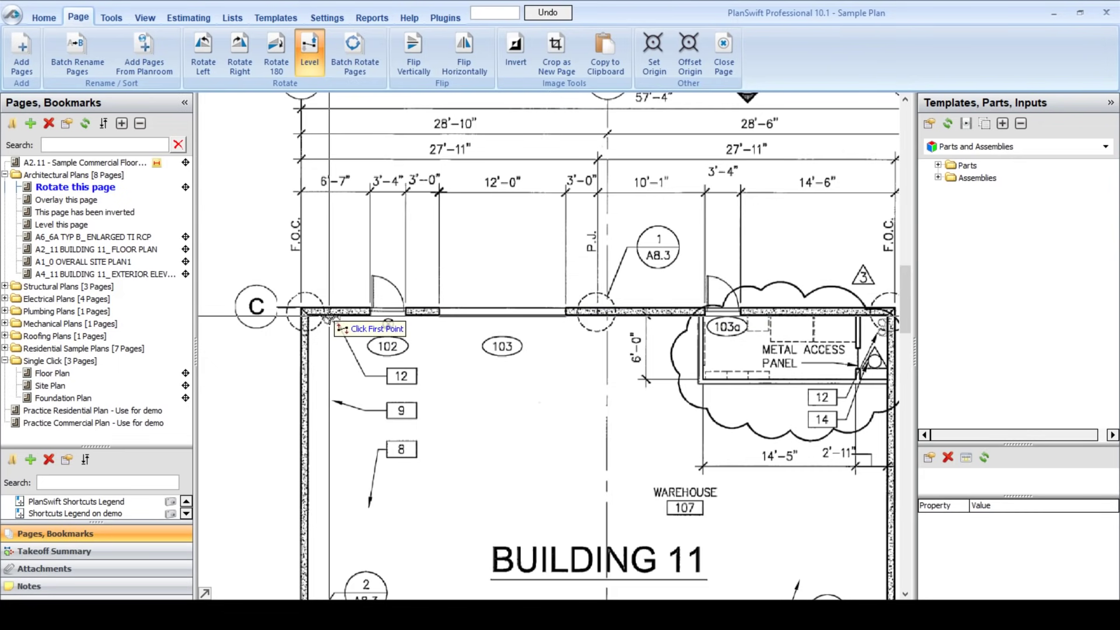
{"action": "scroll", "coordinate": [326, 304], "scroll_direction": "up", "scroll_amount": 3}
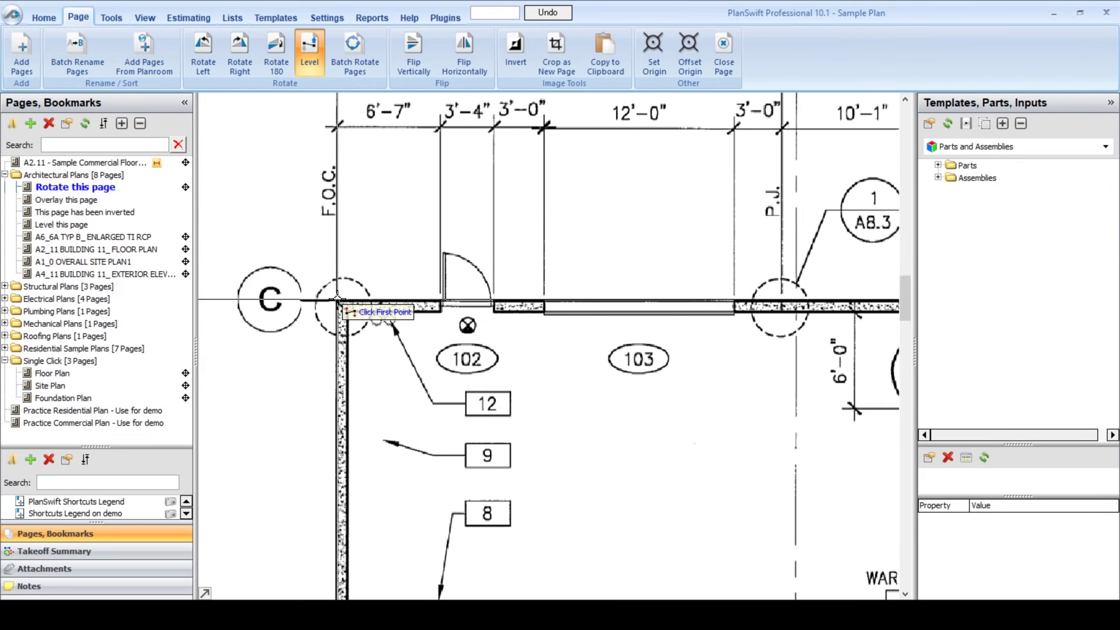
{"action": "left_click", "coordinate": [338, 300]}
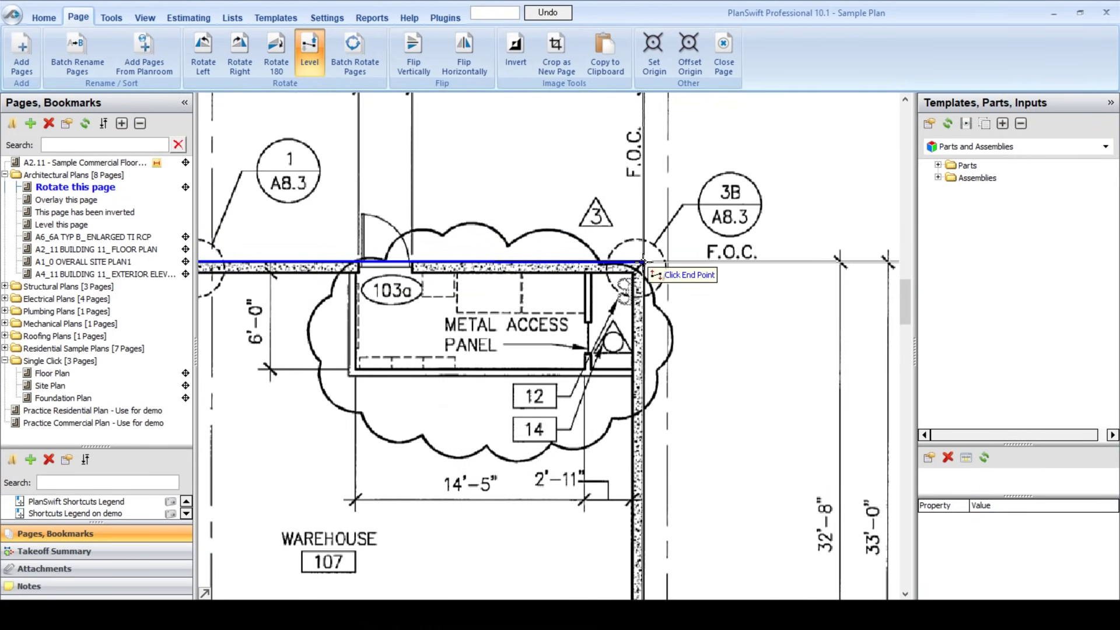
{"action": "left_click", "coordinate": [627, 264]}
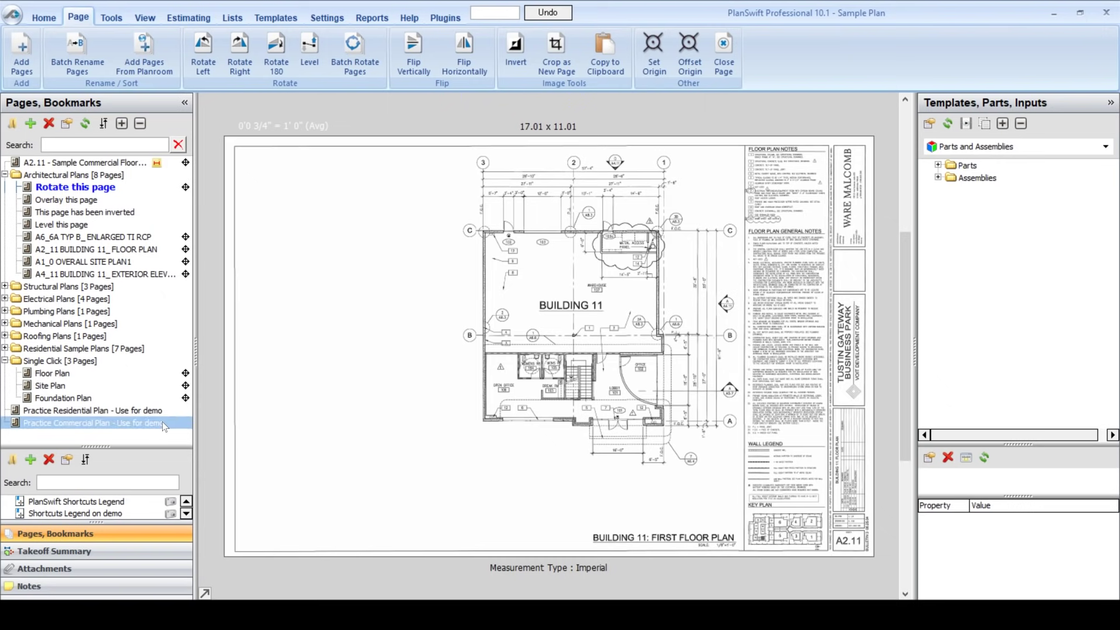
Step: Browse the architectural sheets, including A1_0 OVERALL SITE PLAN1 and A2_11 BUILDING 11_ FLOOR PLAN, for a detail worth cropping
{"action": "left_click", "coordinate": [51, 386]}
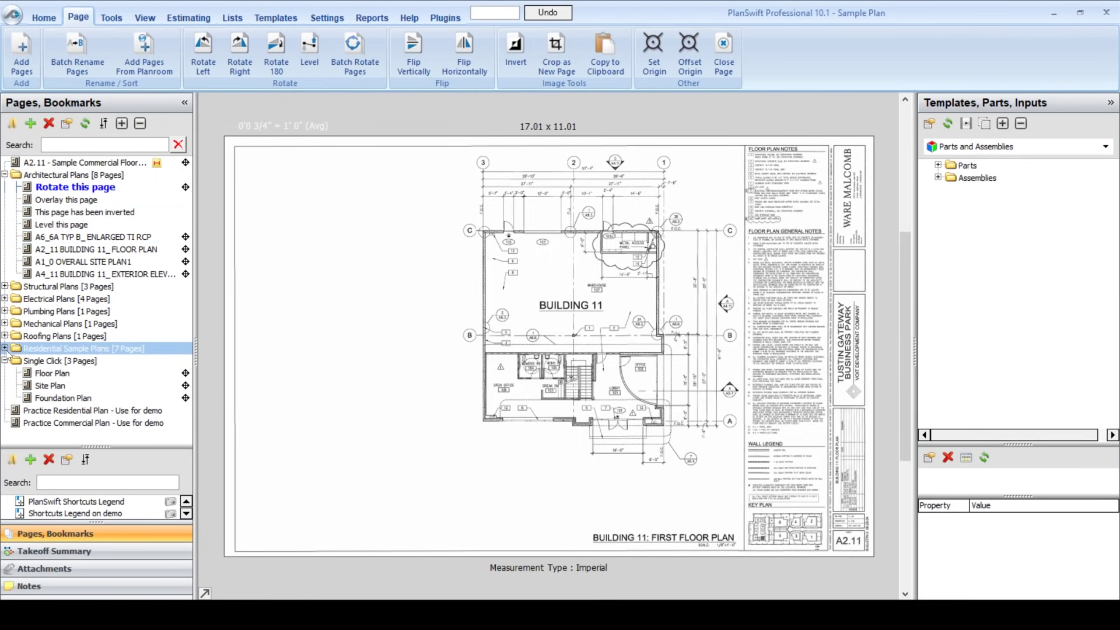
{"action": "left_click", "coordinate": [95, 274]}
{"action": "left_click", "coordinate": [99, 261]}
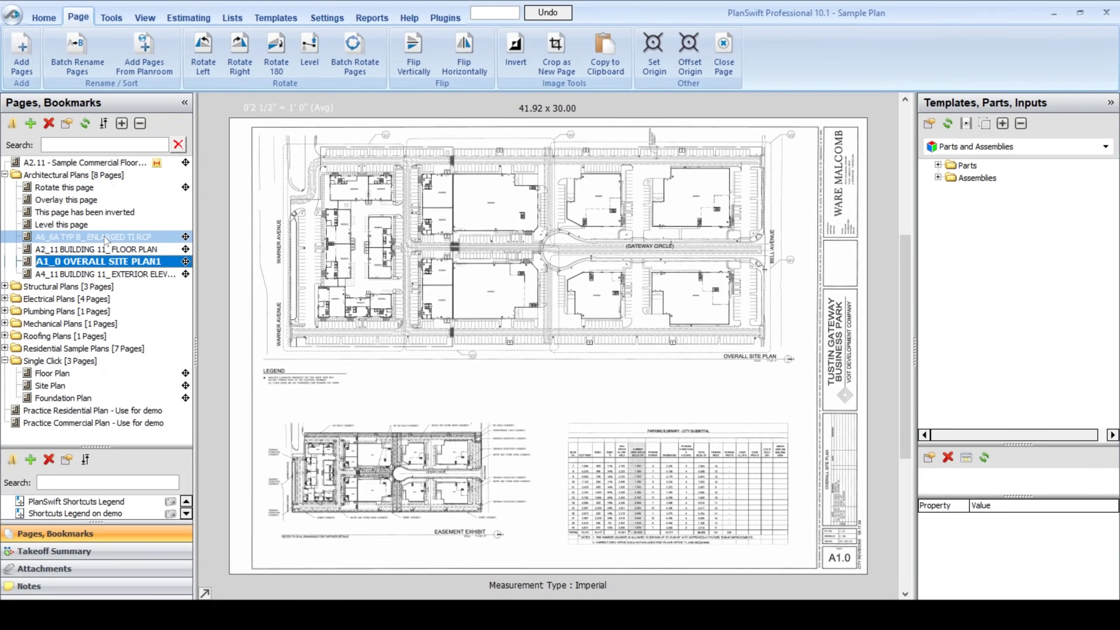
{"action": "left_click", "coordinate": [104, 237]}
{"action": "left_click", "coordinate": [102, 249]}
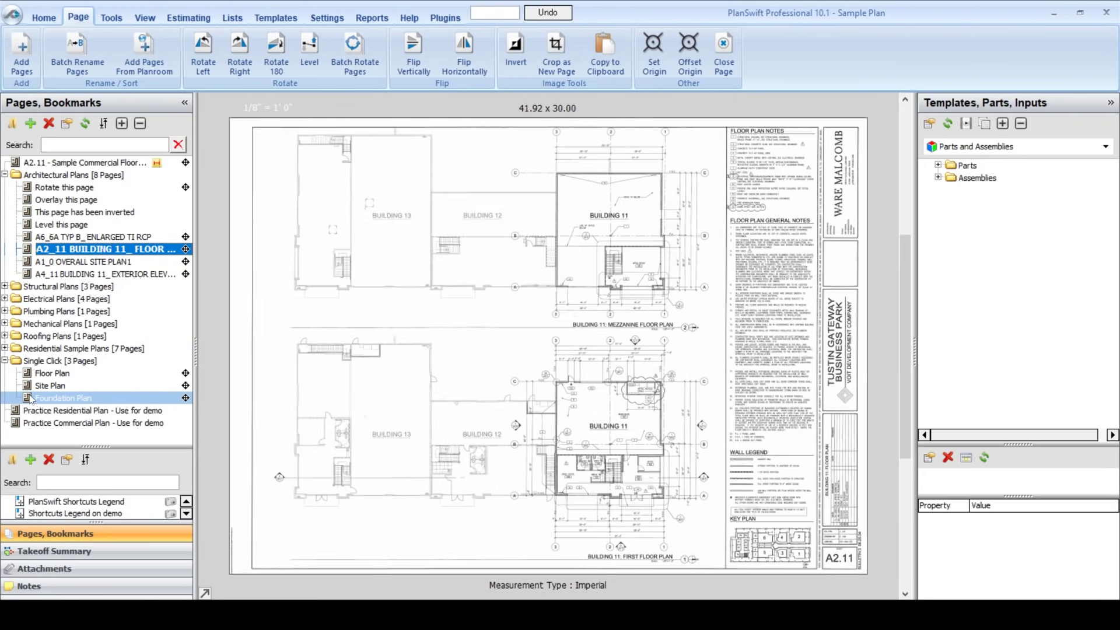
Step: Crop detail 9 from the SD-1 TYPICAL DETAILS page under Structural Plans as a new page named Trash Enclosure Wall
{"action": "left_click", "coordinate": [5, 287]}
{"action": "left_click", "coordinate": [64, 323]}
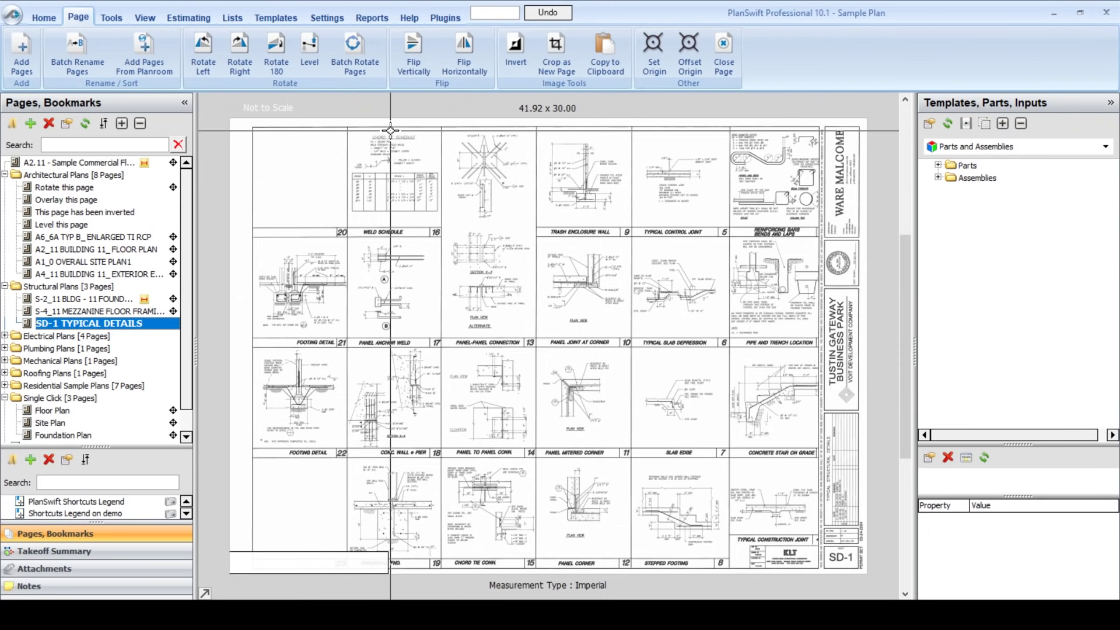
{"action": "left_click", "coordinate": [555, 69]}
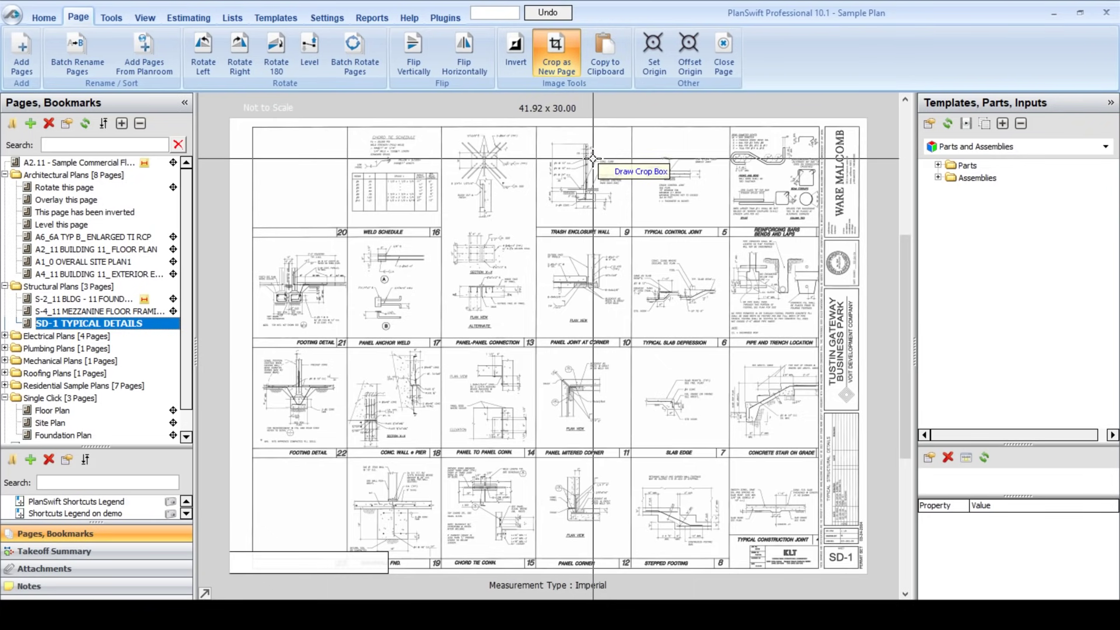
{"action": "scroll", "coordinate": [582, 134], "scroll_direction": "up", "scroll_amount": 1}
{"action": "scroll", "coordinate": [582, 133], "scroll_direction": "up", "scroll_amount": 2}
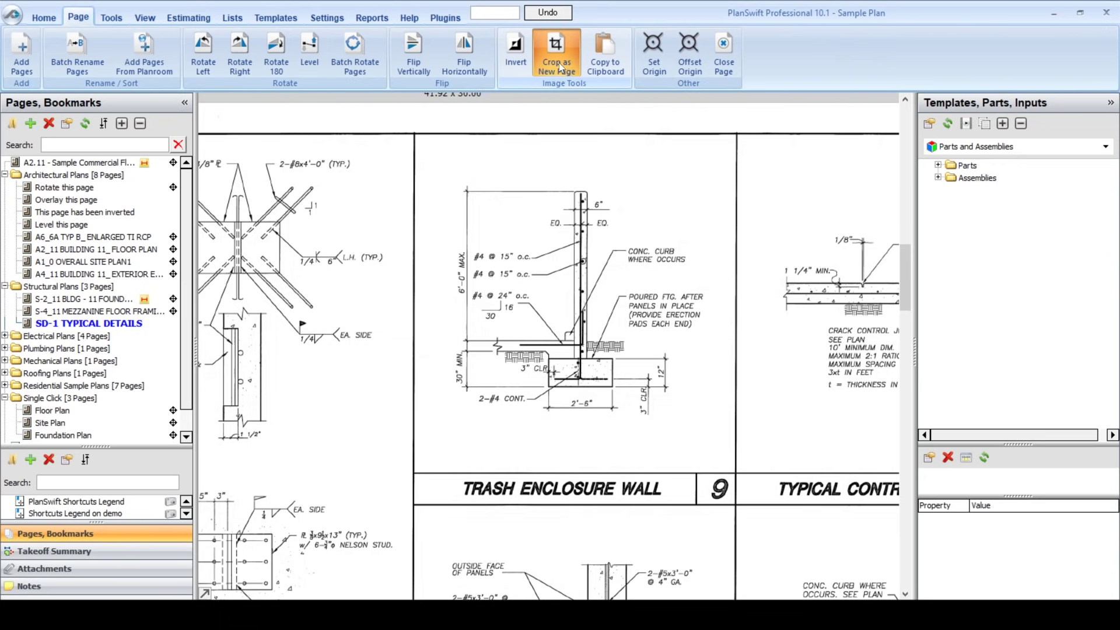
{"action": "left_click_drag", "start_coordinate": [416, 133], "coordinate": [735, 505]}
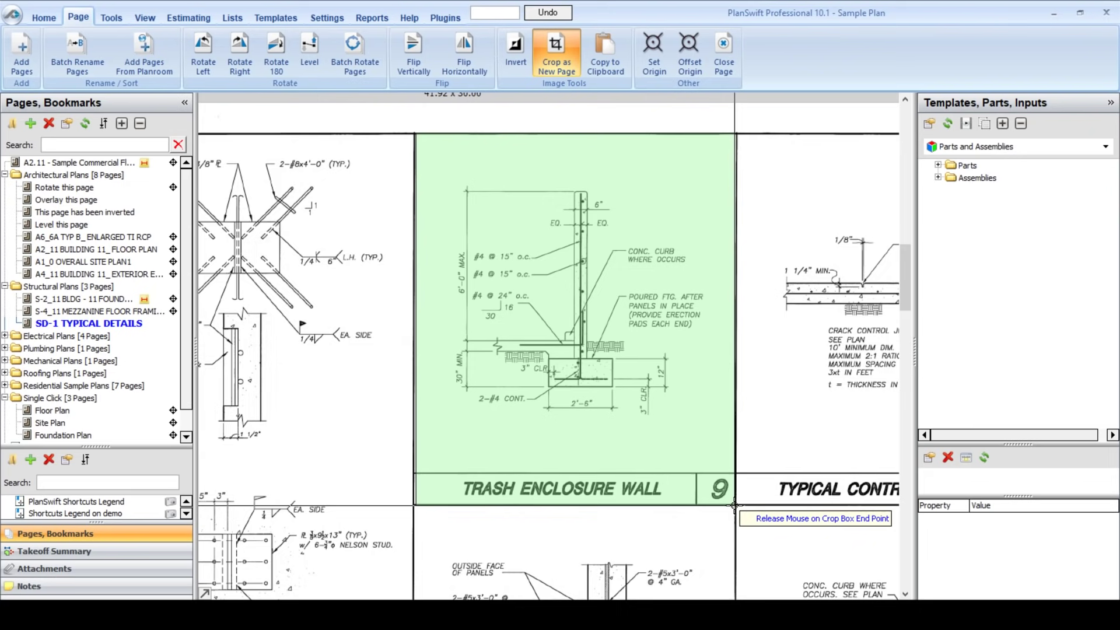
{"action": "left_click_drag", "start_coordinate": [735, 505], "coordinate": [735, 505]}
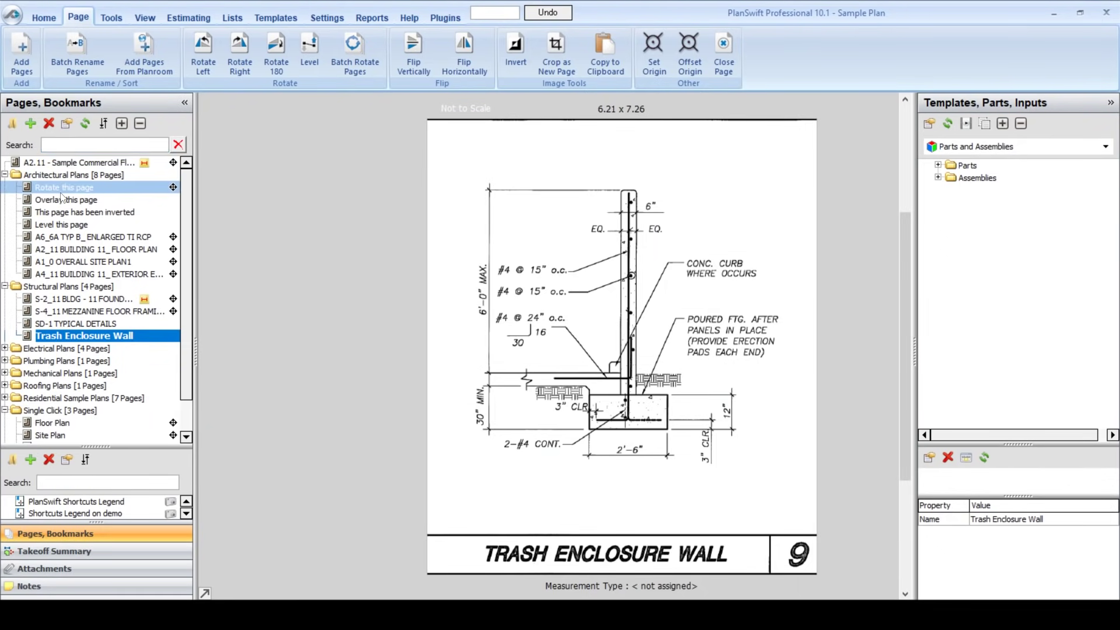
Step: Return to the page named Rotate this page and zoom to a window around Building 11's warehouse
{"action": "left_click", "coordinate": [66, 188]}
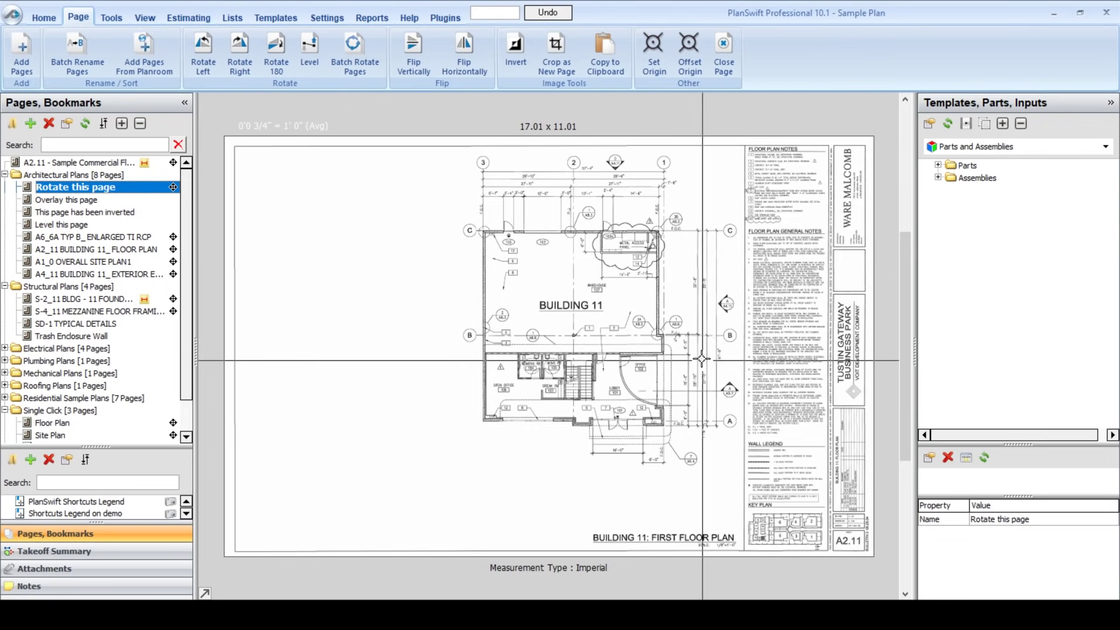
{"action": "left_click", "coordinate": [44, 17]}
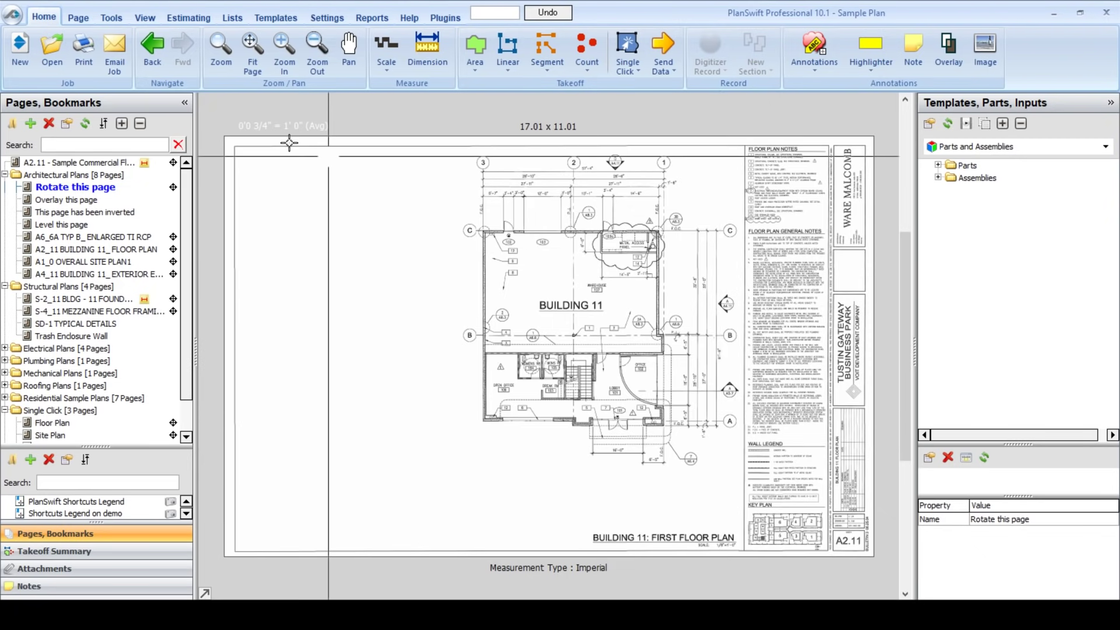
{"action": "left_click", "coordinate": [220, 56]}
{"action": "mouse_move", "coordinate": [482, 229]}
{"action": "left_mouse_down"}
{"action": "mouse_move", "coordinate": [655, 307]}
{"action": "mouse_move", "coordinate": [668, 357]}
{"action": "left_mouse_up"}
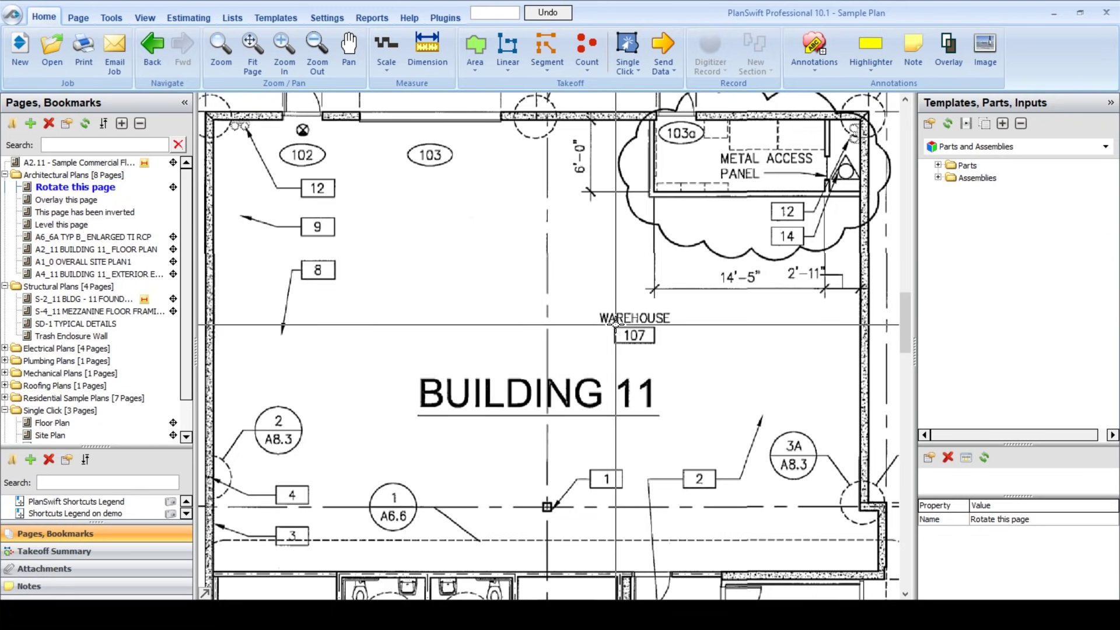
Step: Fit the whole page in view and zoom in on the metal access panel area
{"action": "left_click", "coordinate": [252, 62]}
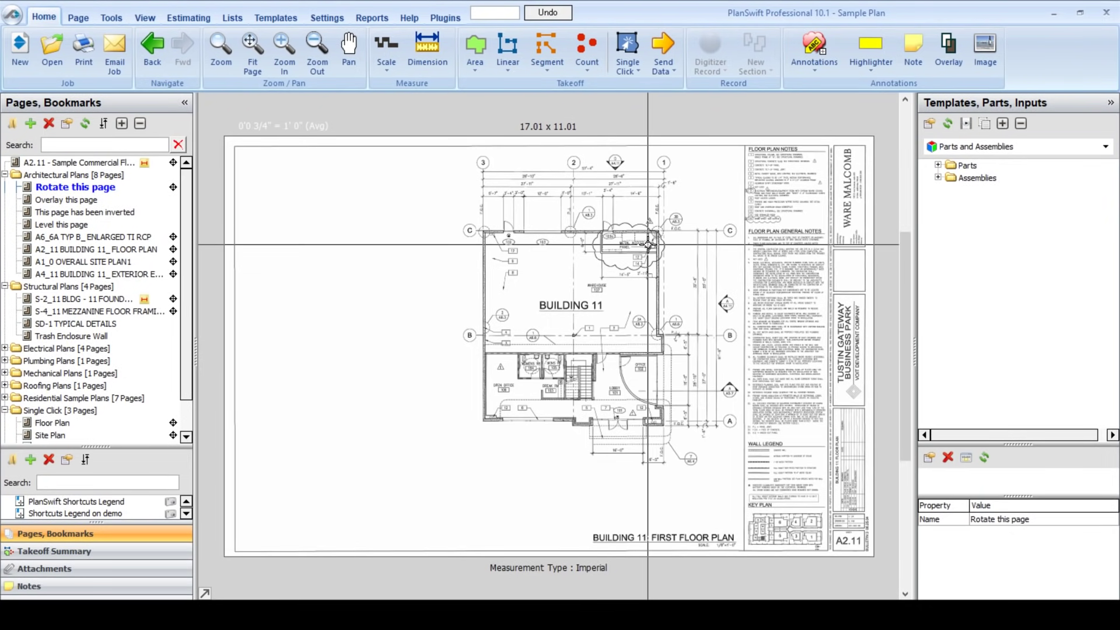
{"action": "scroll", "coordinate": [647, 245], "scroll_direction": "up", "scroll_amount": 5}
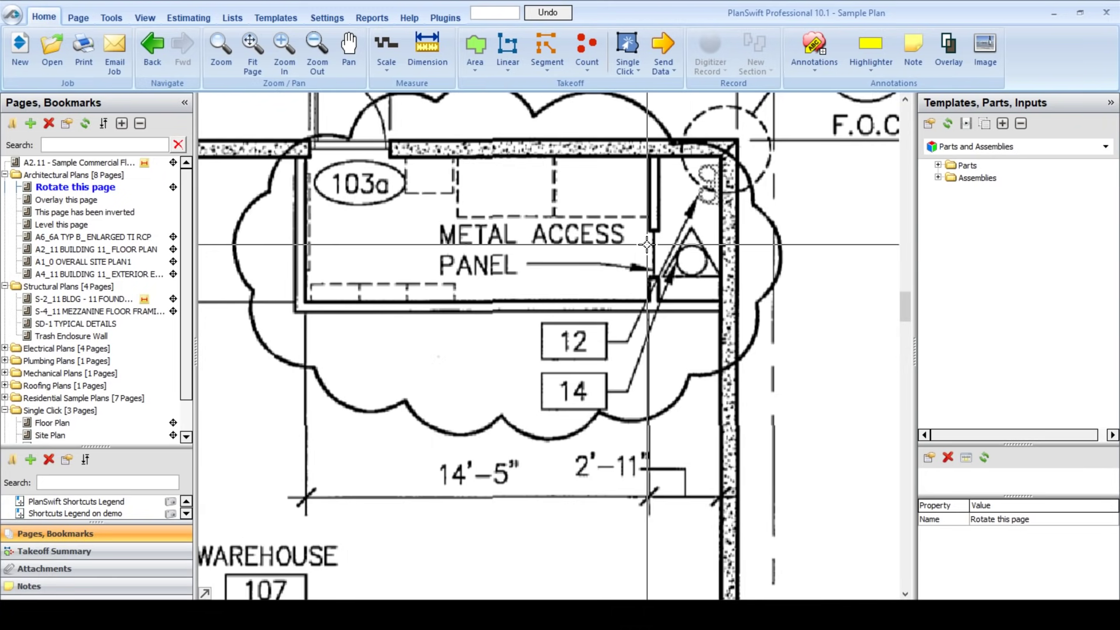
Step: Zoom in and out on Building 11's open office, break room and stair areas of the floor plan
{"action": "scroll", "coordinate": [647, 245], "scroll_direction": "down", "scroll_amount": 5}
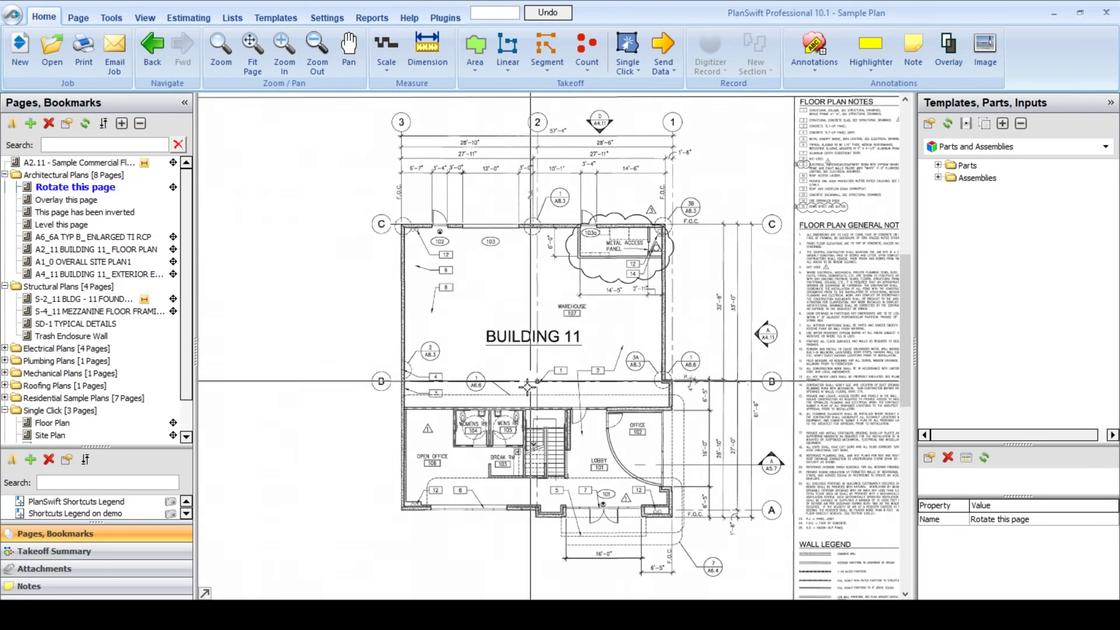
{"action": "scroll", "coordinate": [423, 493], "scroll_direction": "up", "scroll_amount": 5}
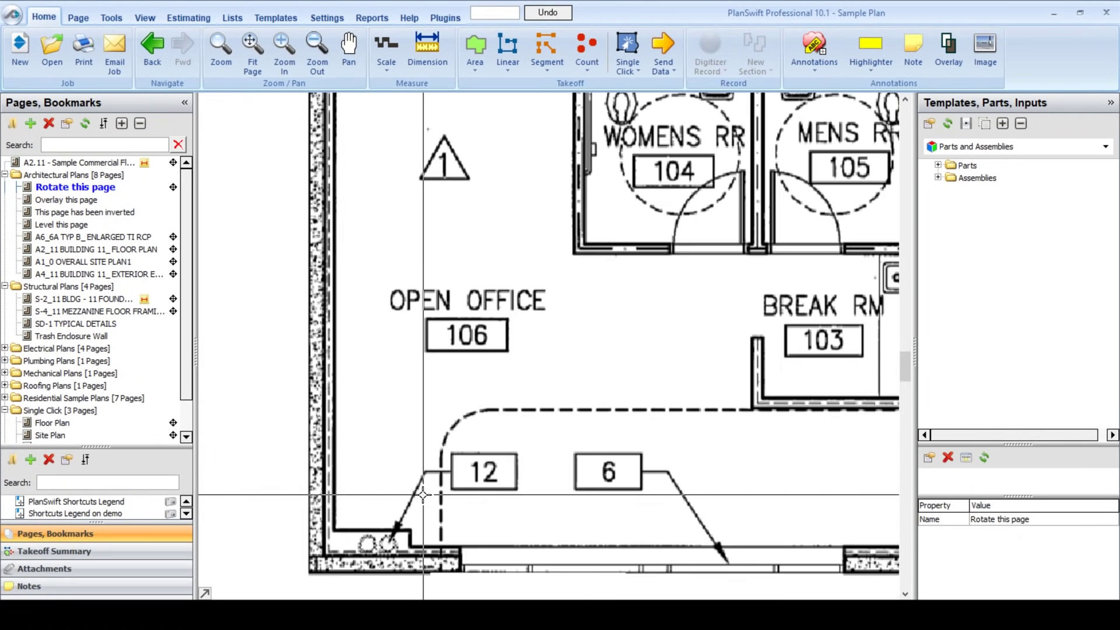
{"action": "scroll", "coordinate": [423, 495], "scroll_direction": "down", "scroll_amount": 5}
{"action": "scroll", "coordinate": [737, 482], "scroll_direction": "up", "scroll_amount": 5}
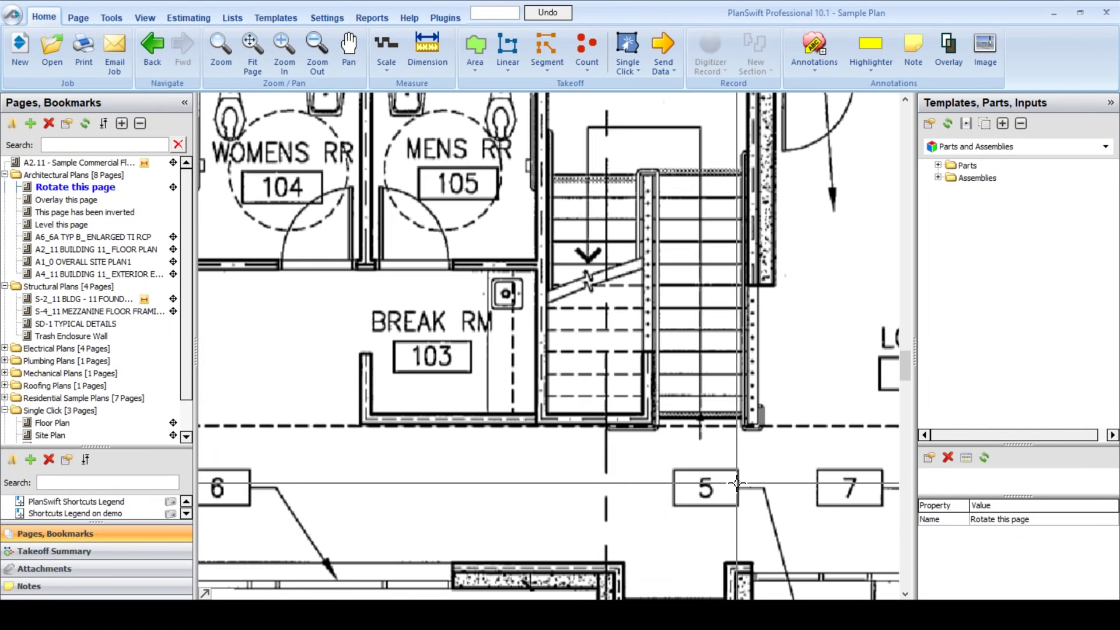
{"action": "scroll", "coordinate": [738, 483], "scroll_direction": "down", "scroll_amount": 5}
Step: Pan around the Building 11 floor plan between the warehouse, restrooms, lobby and office, and return to a wider view
{"action": "left_click_drag", "start_coordinate": [742, 331], "coordinate": [702, 350]}
{"action": "scroll", "coordinate": [693, 343], "scroll_direction": "up", "scroll_amount": 3}
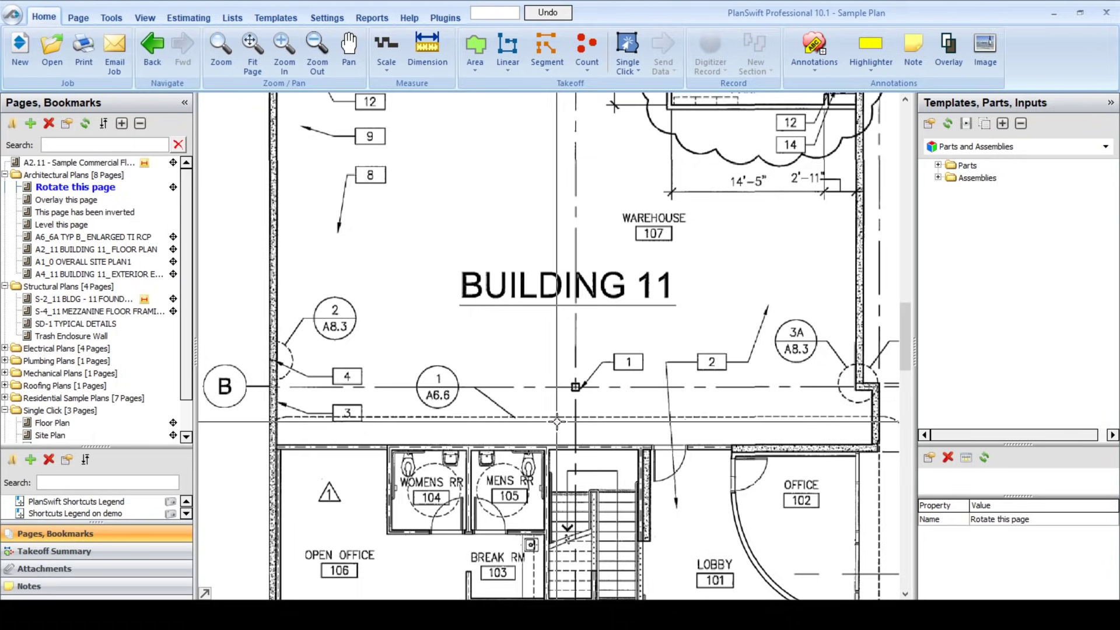
{"action": "left_click_drag", "start_coordinate": [558, 416], "coordinate": [568, 316]}
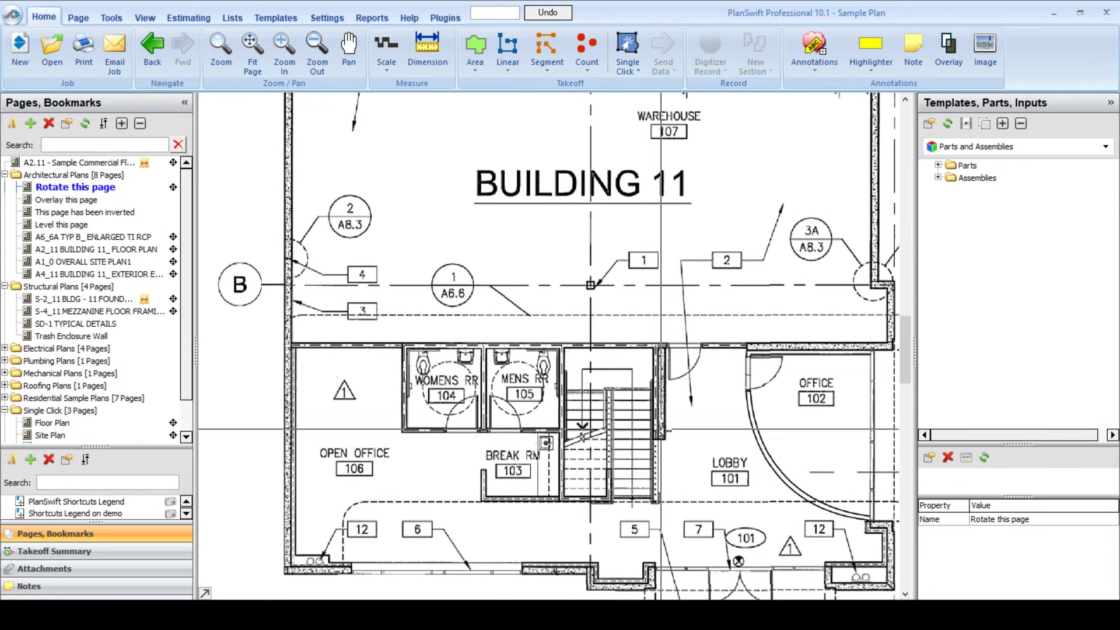
{"action": "left_click_drag", "start_coordinate": [698, 455], "coordinate": [487, 423]}
{"action": "left_click_drag", "start_coordinate": [519, 115], "coordinate": [757, 271]}
{"action": "left_click_drag", "start_coordinate": [670, 363], "coordinate": [697, 224]}
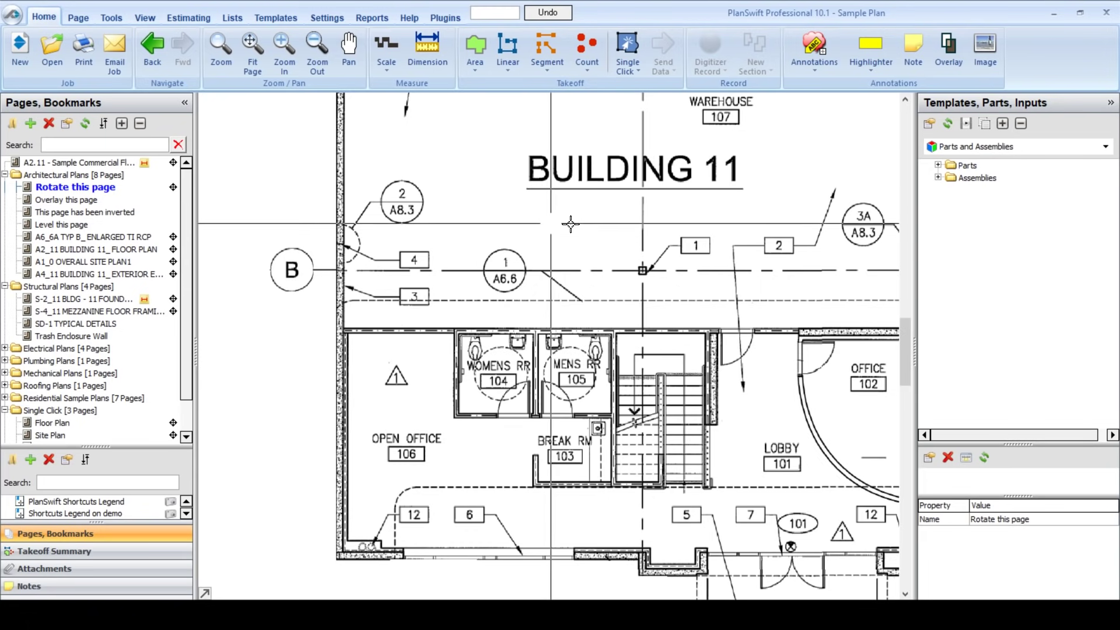
{"action": "left_click_drag", "start_coordinate": [809, 288], "coordinate": [587, 184]}
{"action": "left_click_drag", "start_coordinate": [622, 252], "coordinate": [694, 299]}
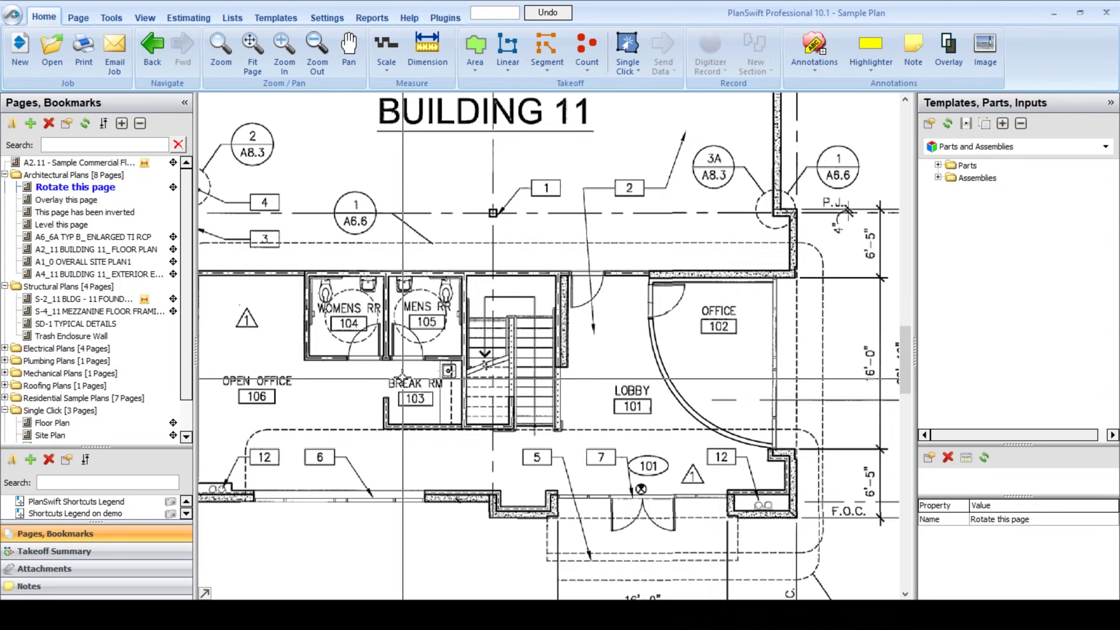
{"action": "scroll", "coordinate": [539, 358], "scroll_direction": "down", "scroll_amount": 4}
{"action": "key", "text": "Escape"}
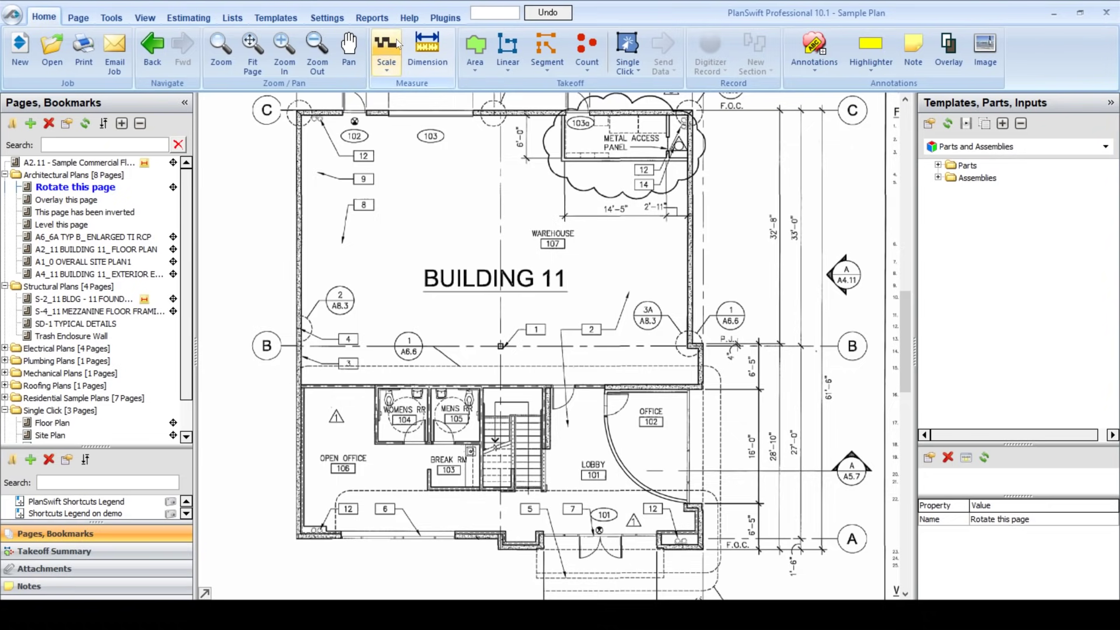
Step: Clear any existing scale on the page named Rotate this page and close the scale settings
{"action": "left_click", "coordinate": [385, 51]}
{"action": "left_click", "coordinate": [631, 361]}
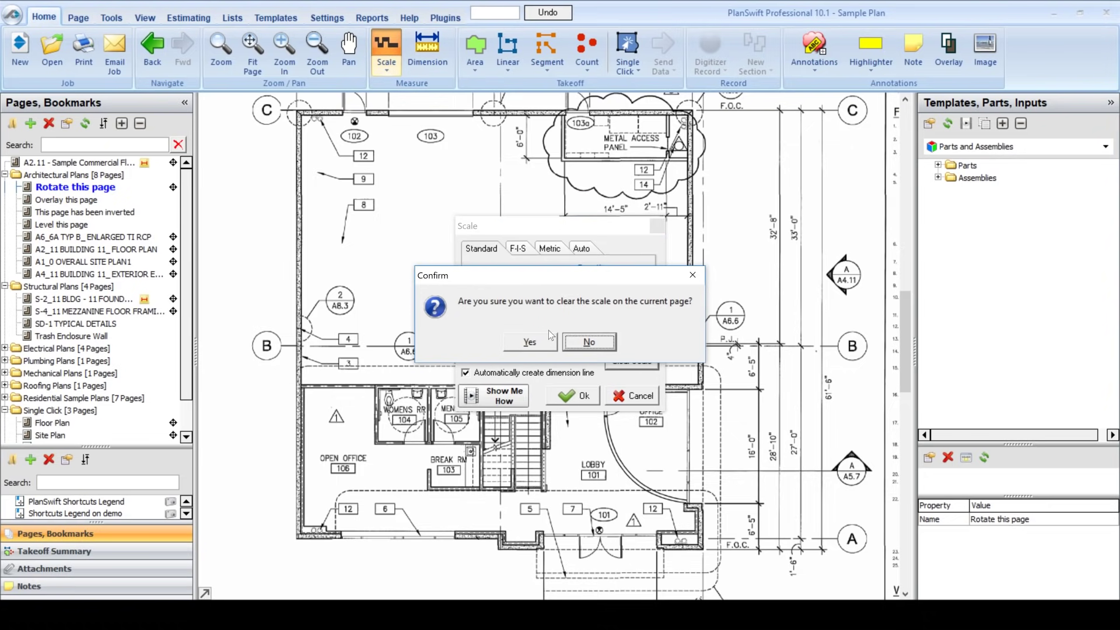
{"action": "left_click", "coordinate": [559, 388]}
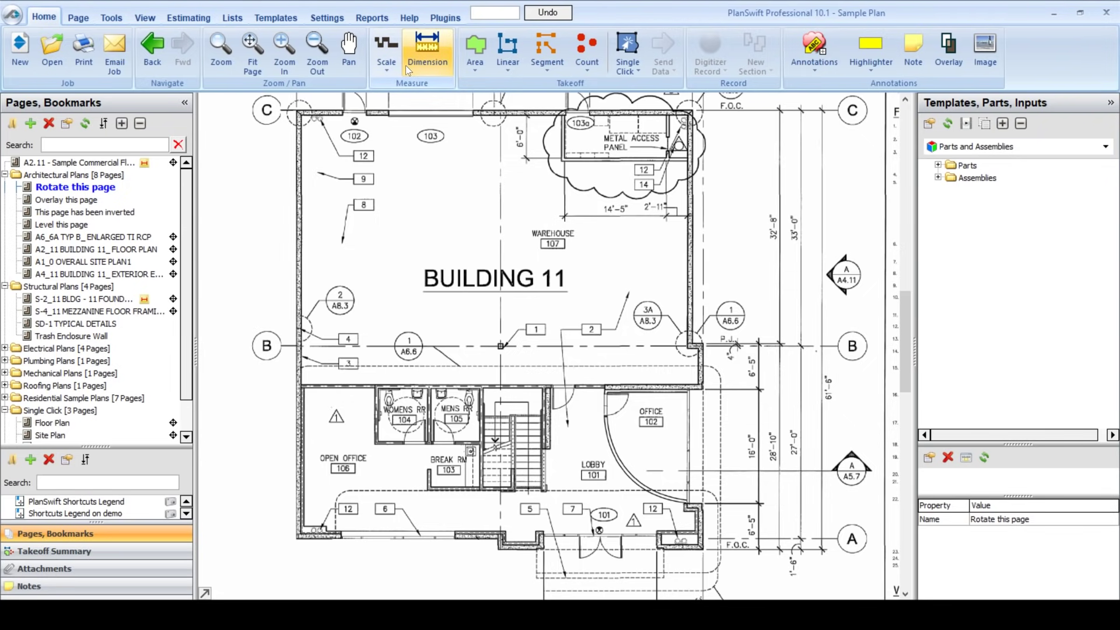
Step: Check the scale note under the BUILDING 11: FIRST FLOOR PLAN title, set the page to the preset 1/8" = 1' 0" and accept the disclaimer
{"action": "scroll", "coordinate": [598, 298], "scroll_direction": "down", "scroll_amount": 2}
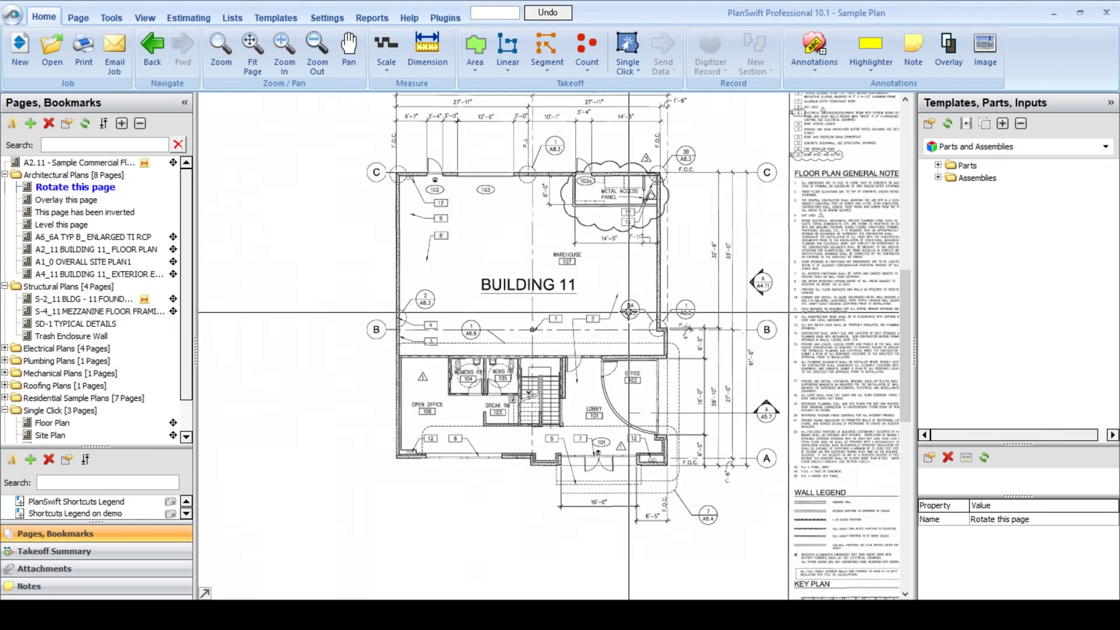
{"action": "left_click_drag", "start_coordinate": [698, 452], "coordinate": [671, 274]}
{"action": "scroll", "coordinate": [661, 233], "scroll_direction": "up", "scroll_amount": 4}
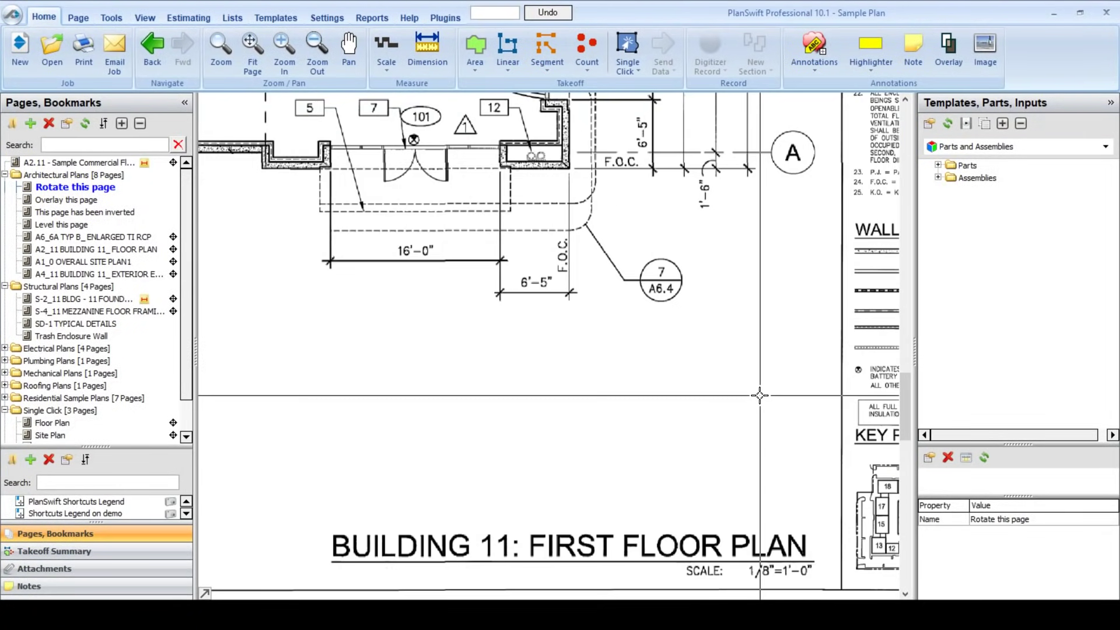
{"action": "left_click_drag", "start_coordinate": [661, 234], "coordinate": [583, 84]}
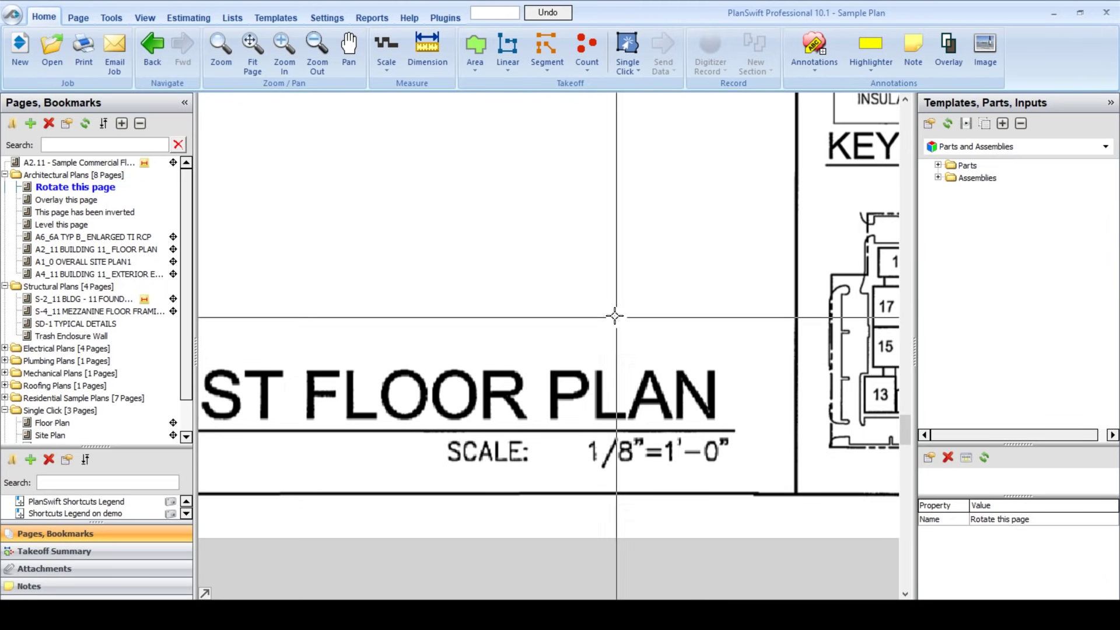
{"action": "left_click", "coordinate": [385, 68]}
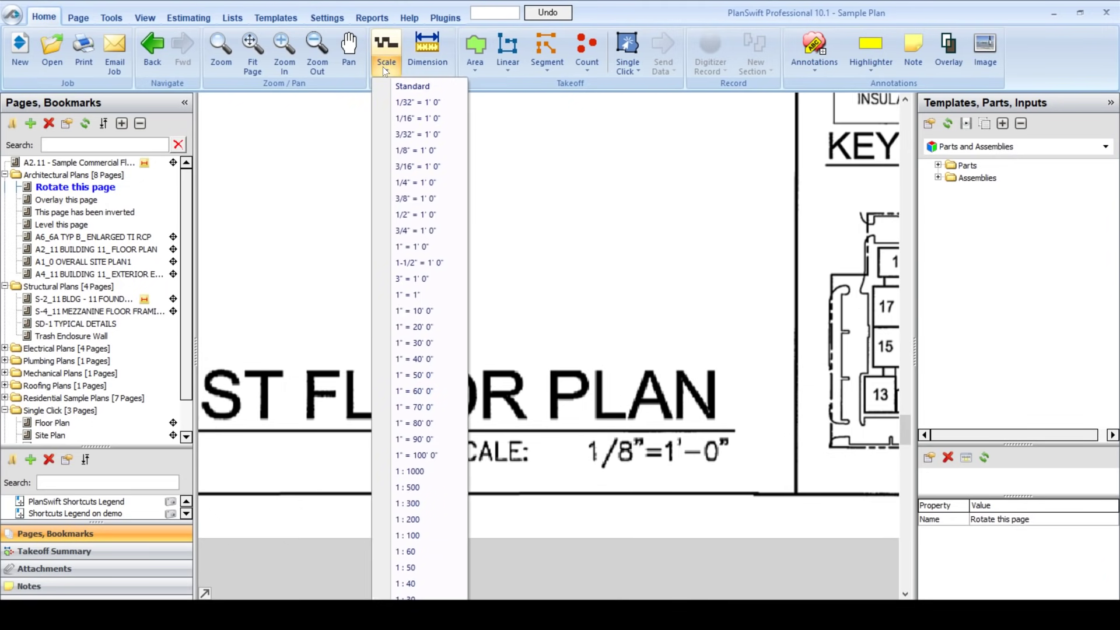
{"action": "left_click", "coordinate": [432, 153]}
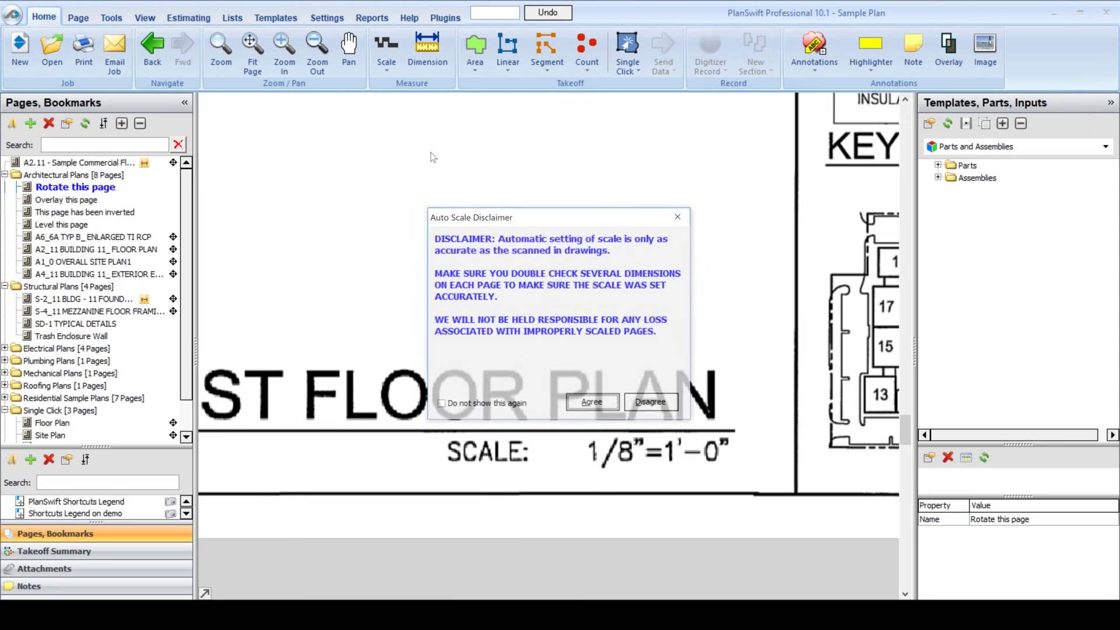
{"action": "left_click", "coordinate": [592, 404]}
Step: Place a dimension along the printed 16'-0" line below the lobby entrance and stop recording
{"action": "scroll", "coordinate": [437, 268], "scroll_direction": "down", "scroll_amount": 2}
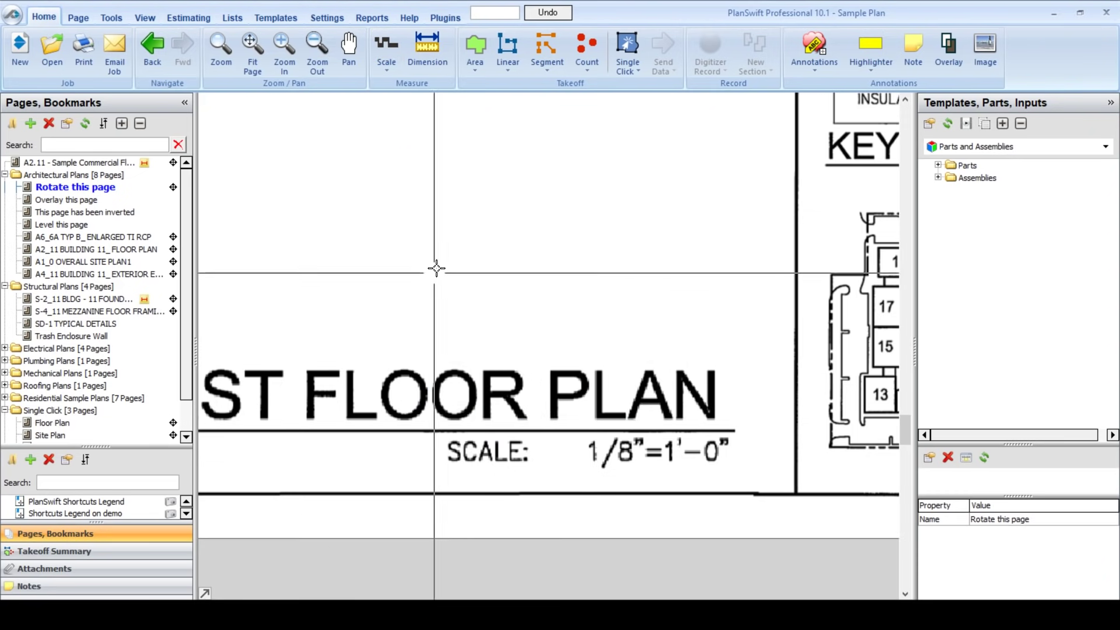
{"action": "scroll", "coordinate": [452, 250], "scroll_direction": "down", "scroll_amount": 2}
{"action": "left_click_drag", "start_coordinate": [453, 250], "coordinate": [732, 509]}
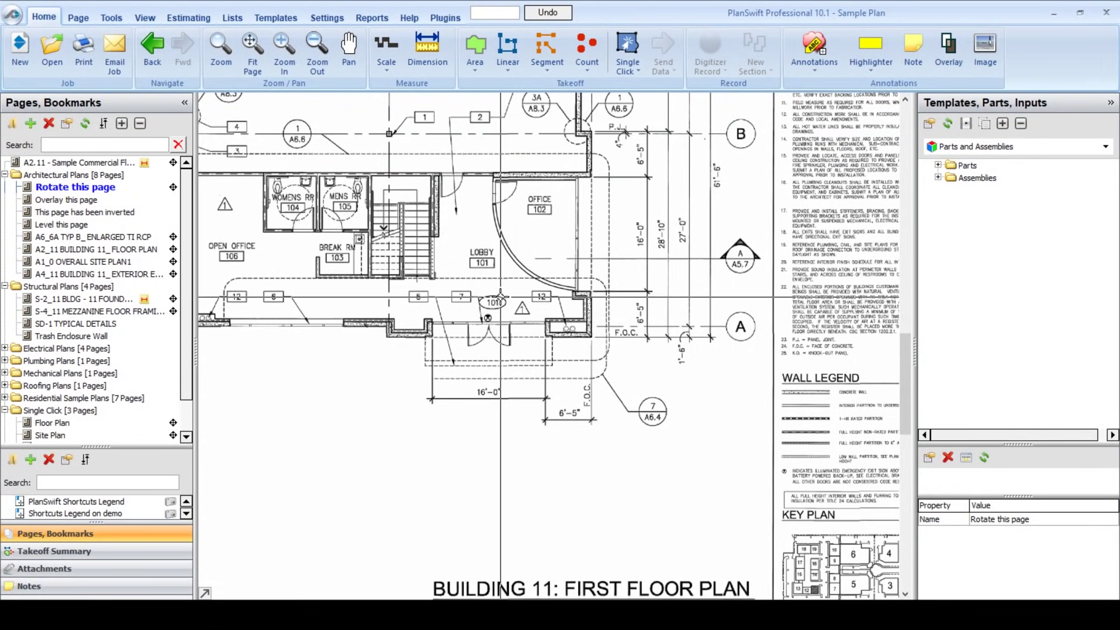
{"action": "left_click_drag", "start_coordinate": [585, 461], "coordinate": [588, 452]}
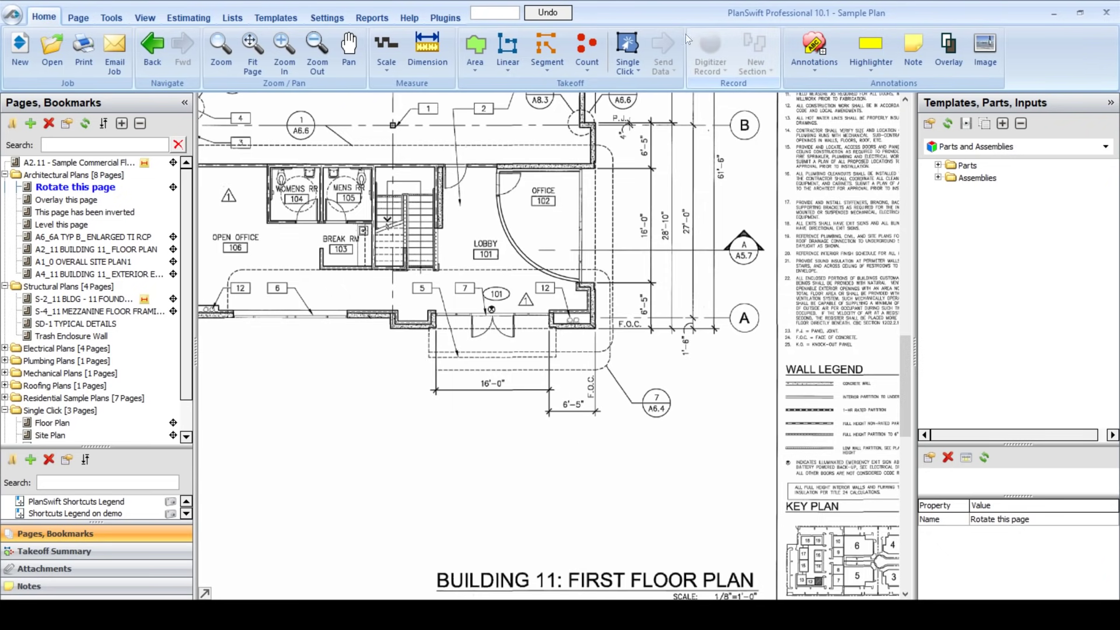
{"action": "left_click", "coordinate": [427, 62]}
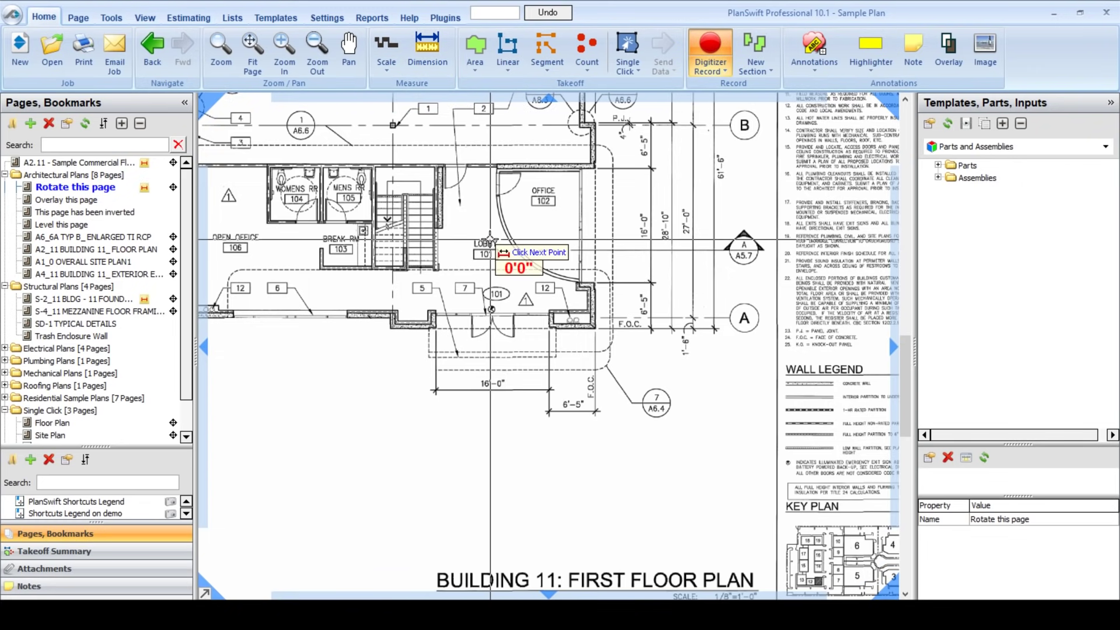
{"action": "scroll", "coordinate": [465, 376], "scroll_direction": "up", "scroll_amount": 4}
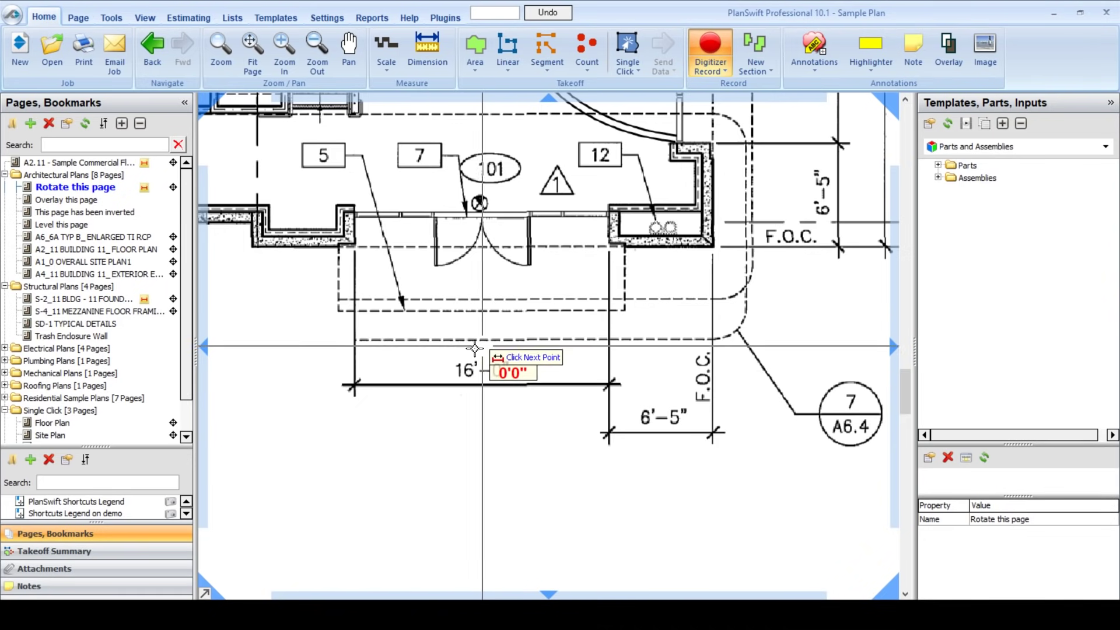
{"action": "scroll", "coordinate": [461, 367], "scroll_direction": "up", "scroll_amount": 3}
{"action": "left_click_drag", "start_coordinate": [471, 357], "coordinate": [504, 354]}
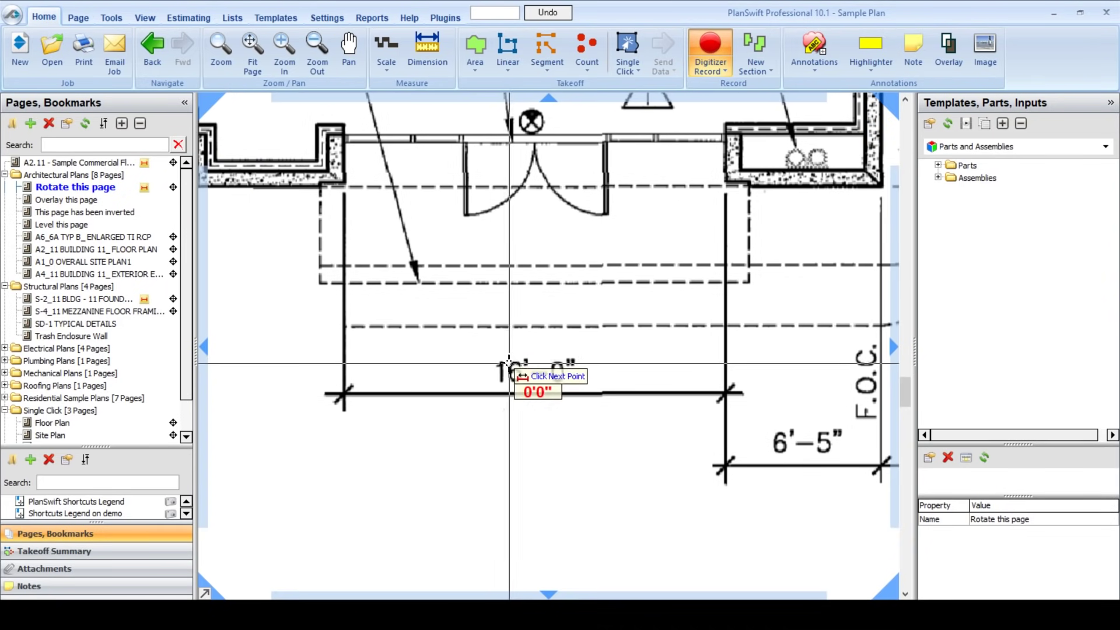
{"action": "scroll", "coordinate": [350, 369], "scroll_direction": "up", "scroll_amount": 3}
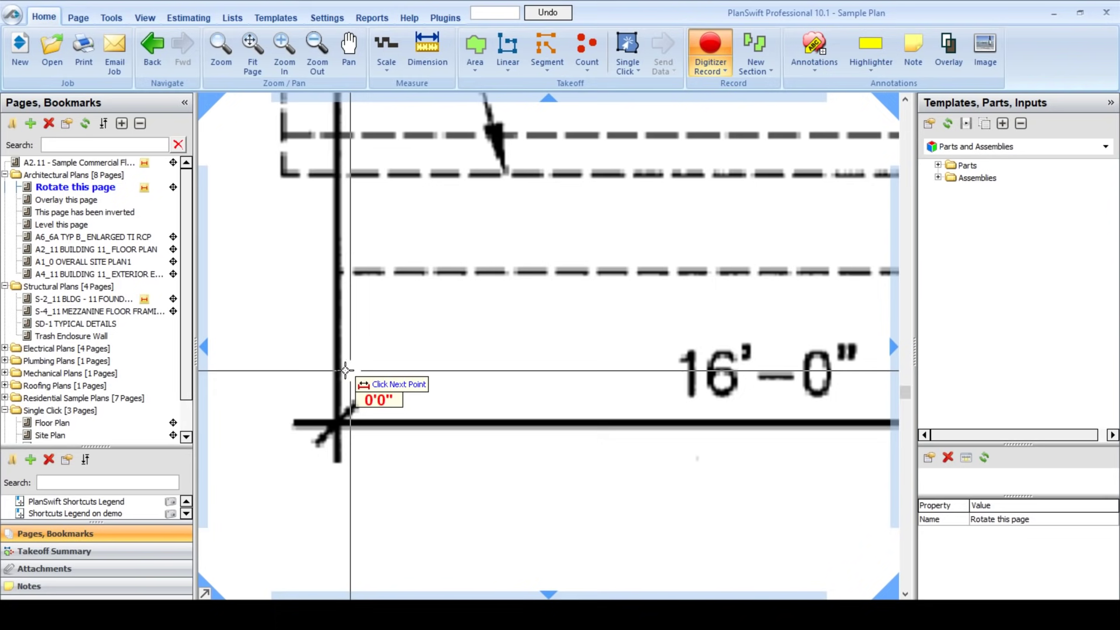
{"action": "left_click", "coordinate": [333, 386]}
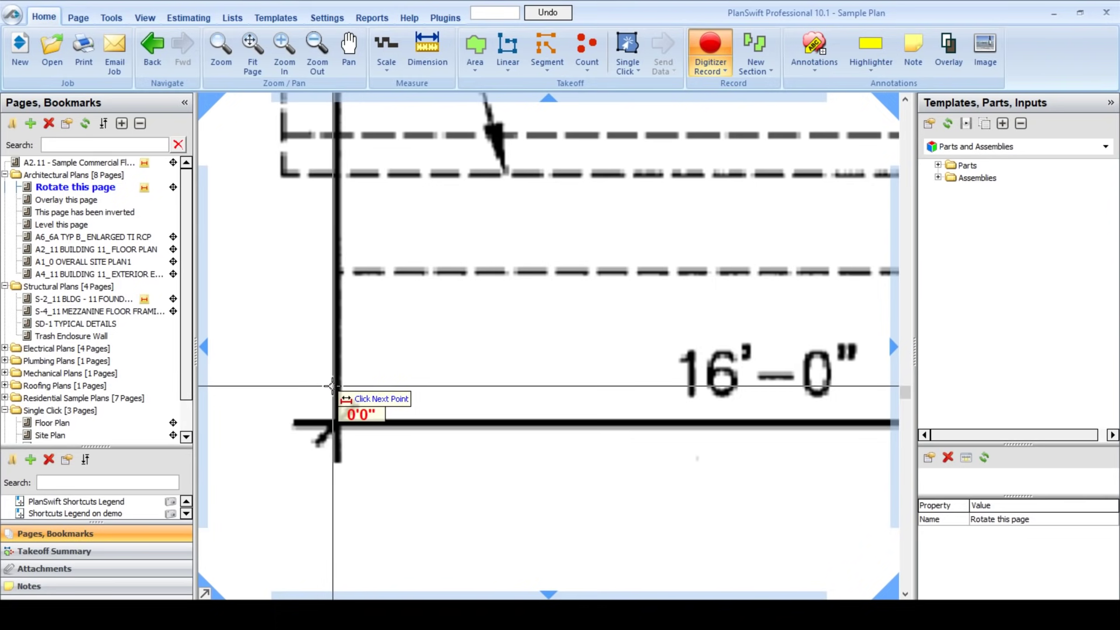
{"action": "left_click_drag", "start_coordinate": [693, 355], "coordinate": [344, 359]}
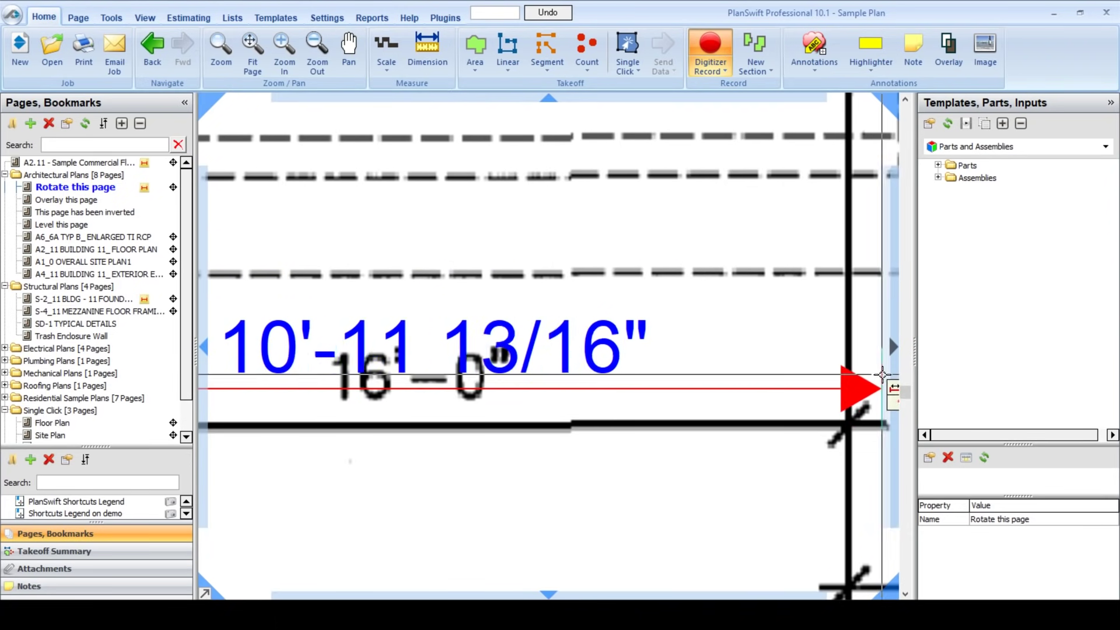
{"action": "left_click", "coordinate": [840, 380]}
{"action": "scroll", "coordinate": [589, 335], "scroll_direction": "down", "scroll_amount": 2}
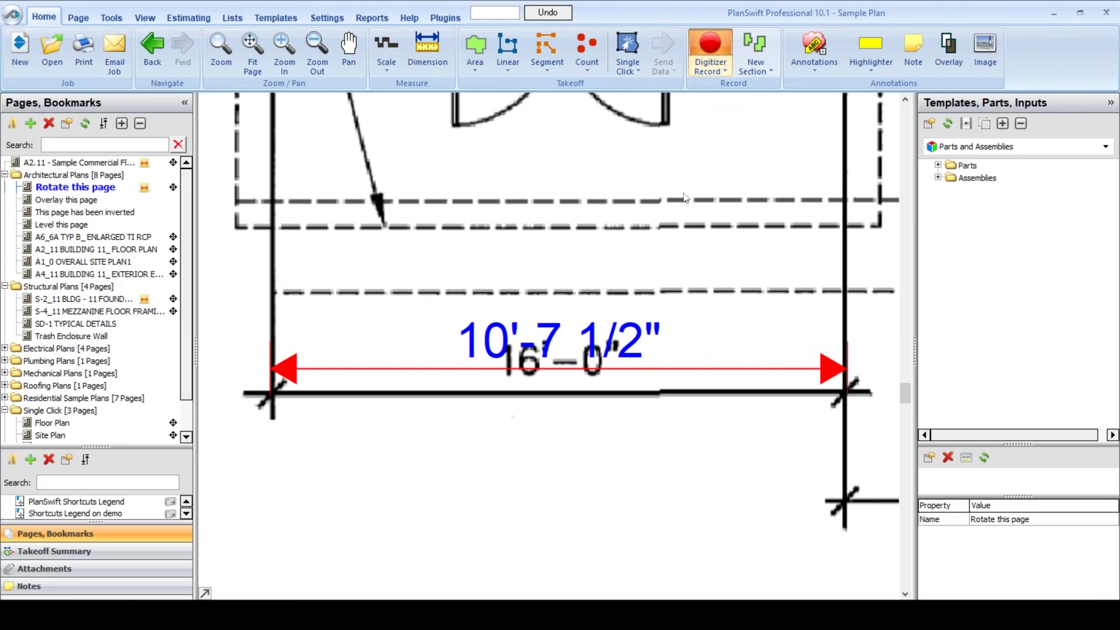
{"action": "right_click", "coordinate": [609, 431]}
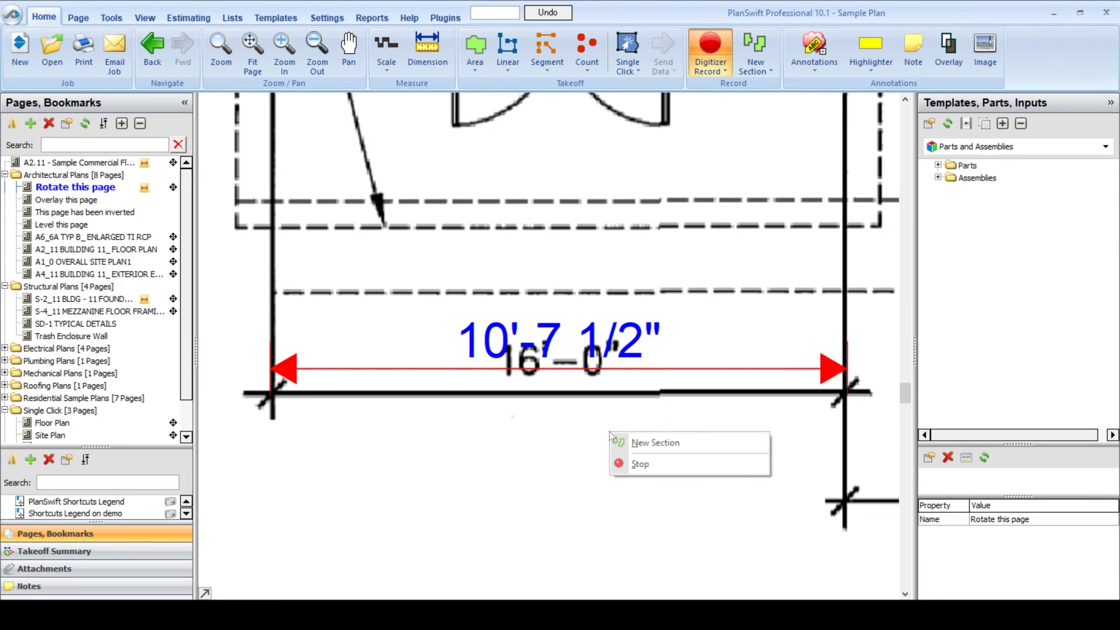
{"action": "left_click", "coordinate": [642, 464]}
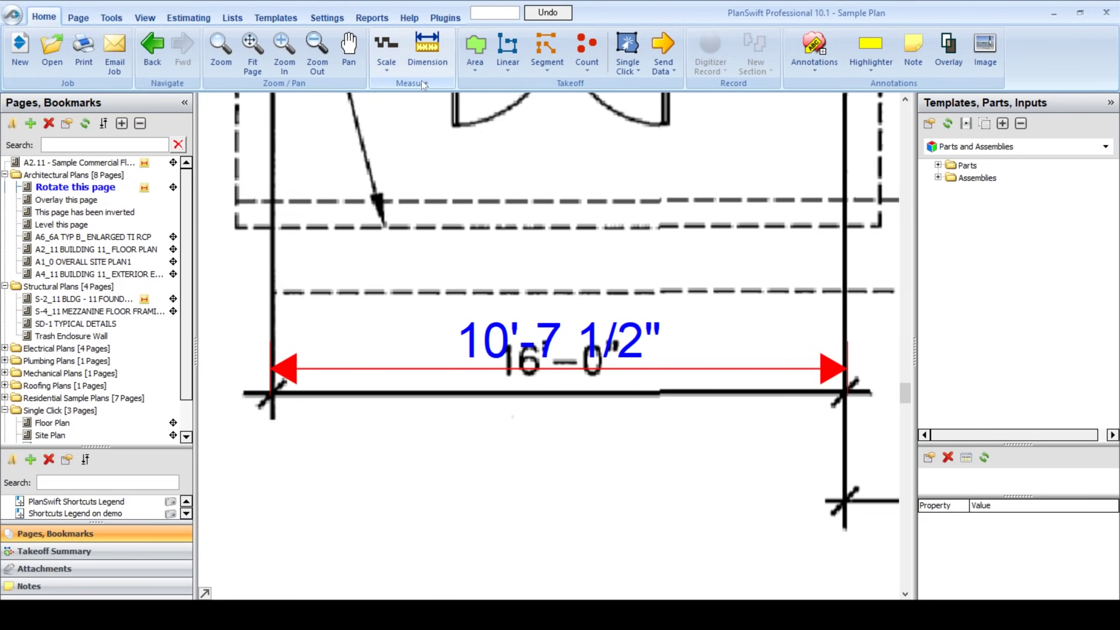
Step: Clear the 1/8" = 1' 0" scale from the current page and confirm the removal
{"action": "left_click", "coordinate": [386, 50]}
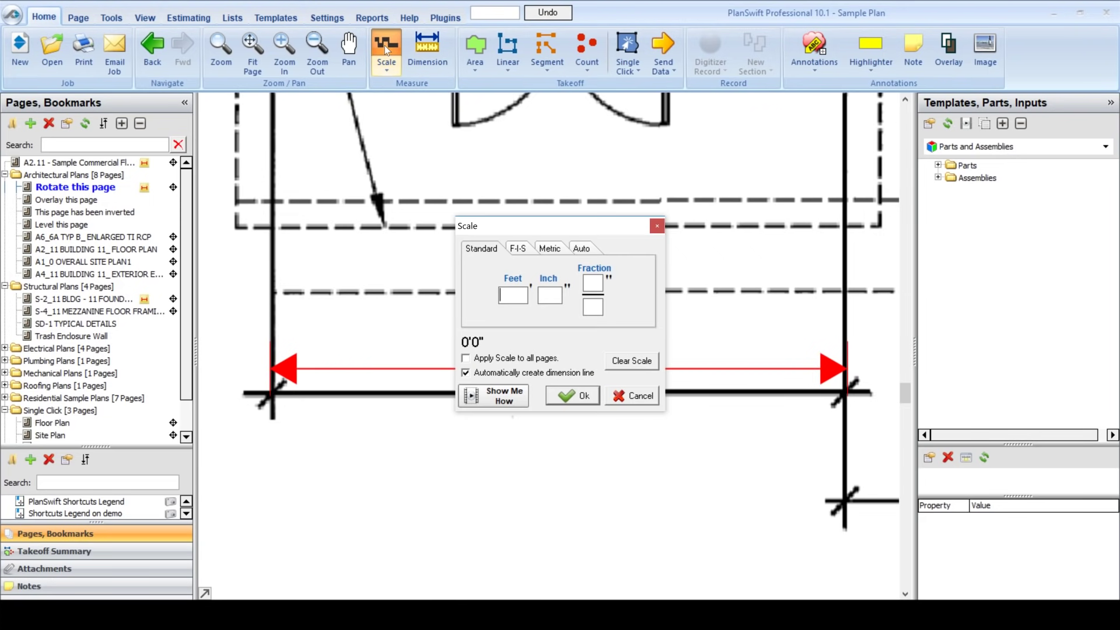
{"action": "left_click", "coordinate": [641, 365]}
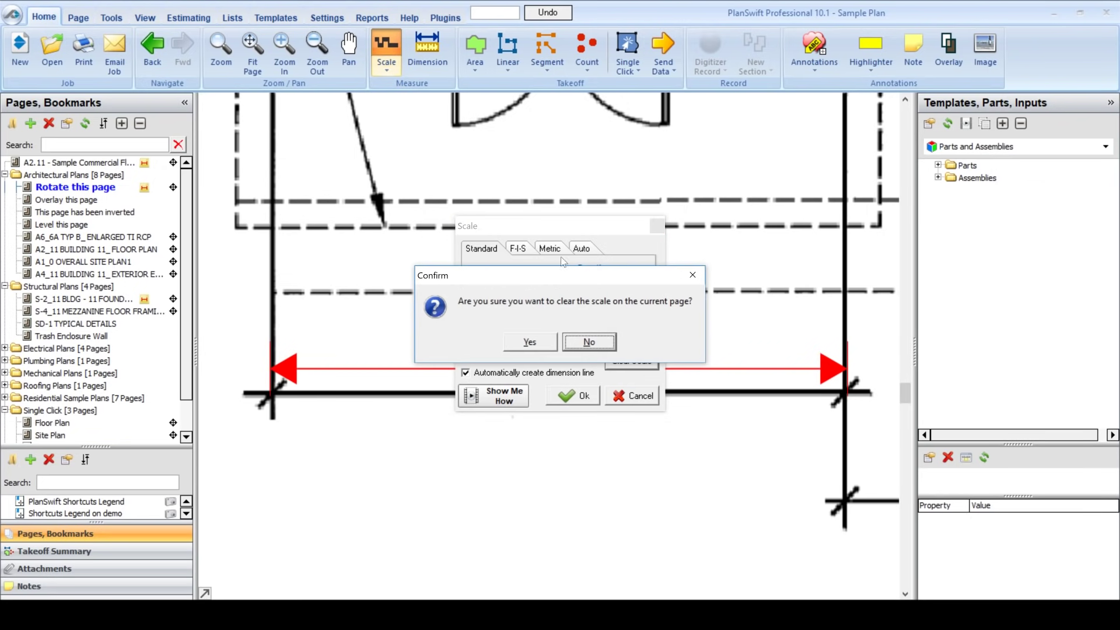
{"action": "left_click", "coordinate": [524, 342]}
Step: Start scaling the page with a known length of 57'4", keeping the automatic dimension line enabled
{"action": "scroll", "coordinate": [542, 362], "scroll_direction": "down", "scroll_amount": 2}
{"action": "scroll", "coordinate": [553, 359], "scroll_direction": "down", "scroll_amount": 6}
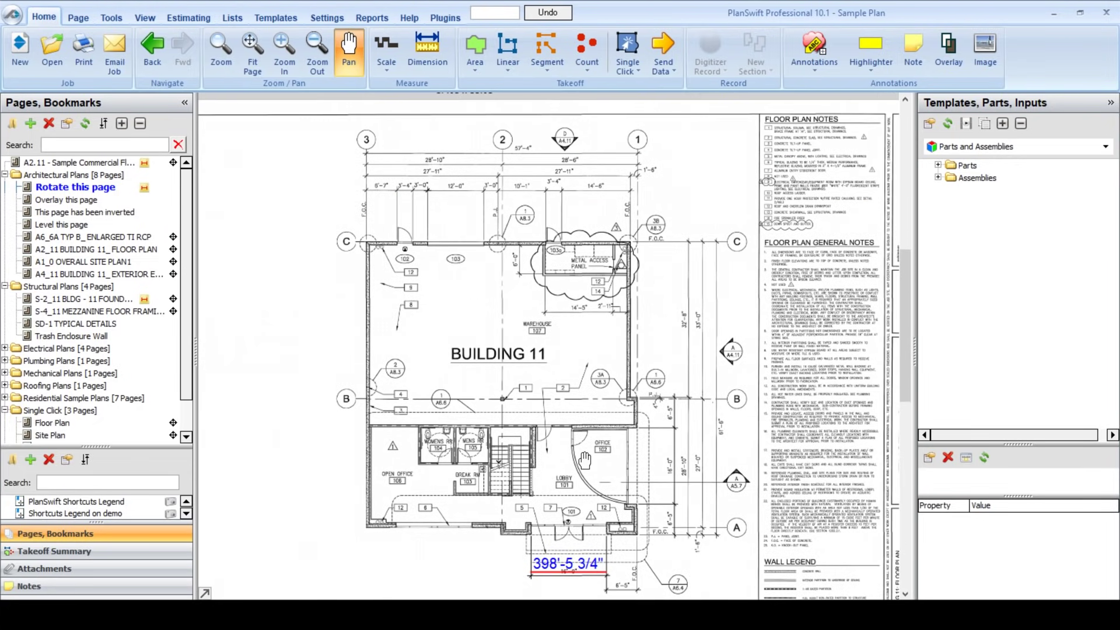
{"action": "left_click_drag", "start_coordinate": [580, 292], "coordinate": [586, 452]}
{"action": "scroll", "coordinate": [574, 273], "scroll_direction": "up", "scroll_amount": 4}
{"action": "scroll", "coordinate": [575, 273], "scroll_direction": "up", "scroll_amount": 2}
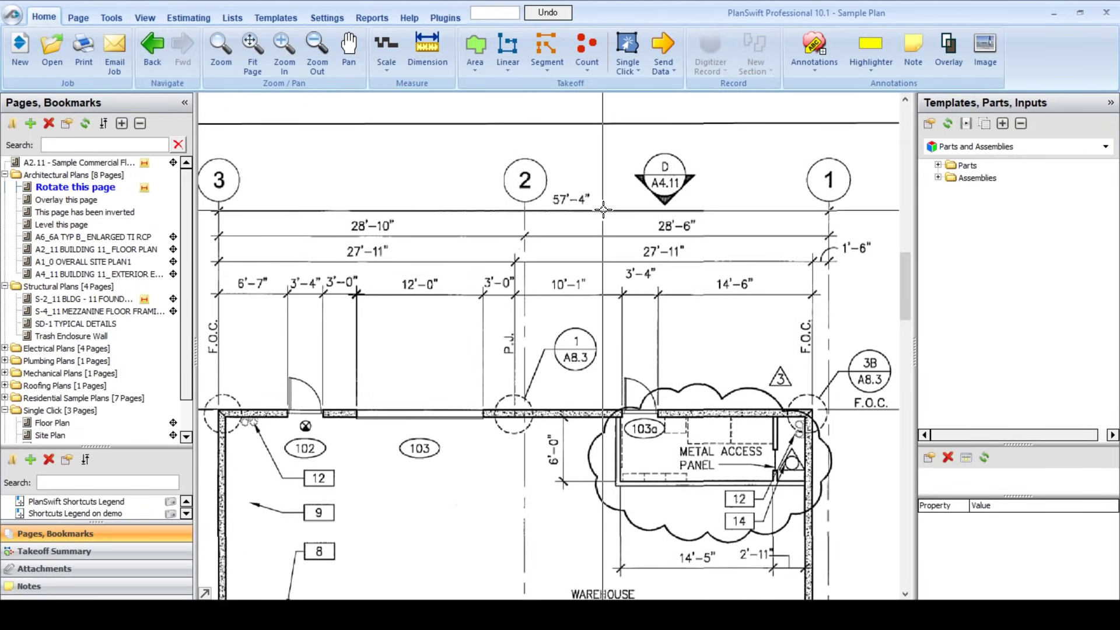
{"action": "left_click_drag", "start_coordinate": [686, 248], "coordinate": [864, 458]}
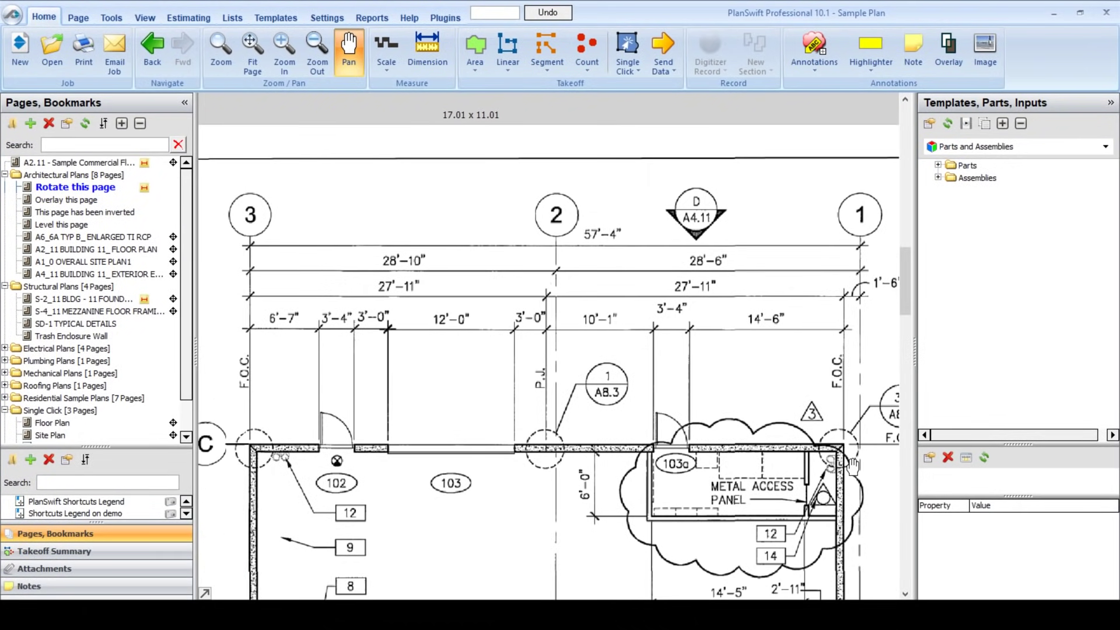
{"action": "left_click", "coordinate": [383, 52]}
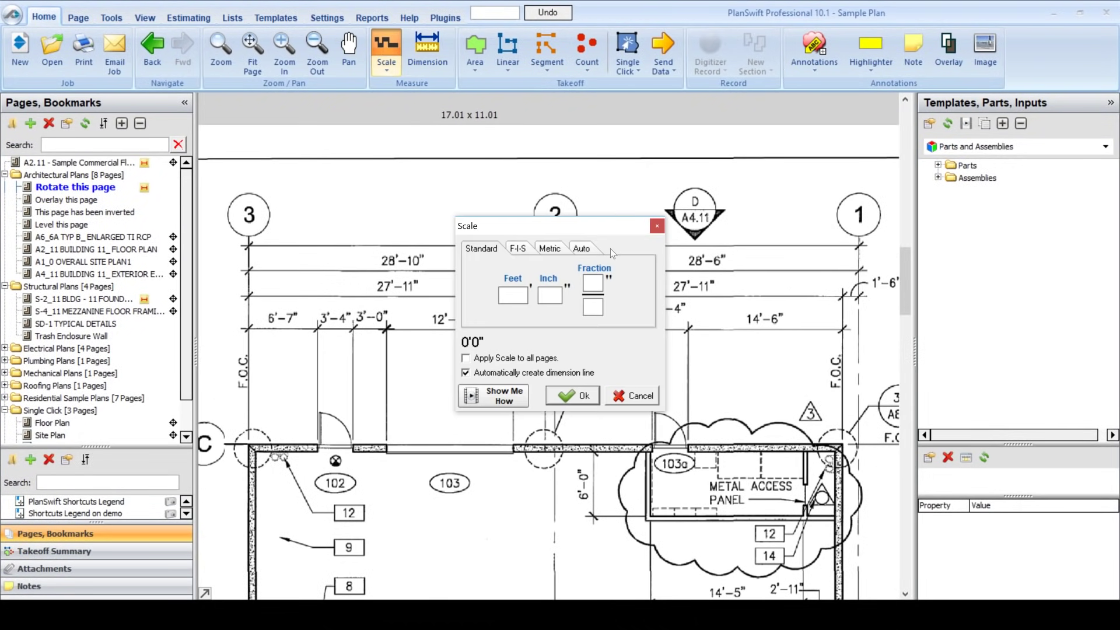
{"action": "left_click_drag", "start_coordinate": [574, 229], "coordinate": [578, 265]}
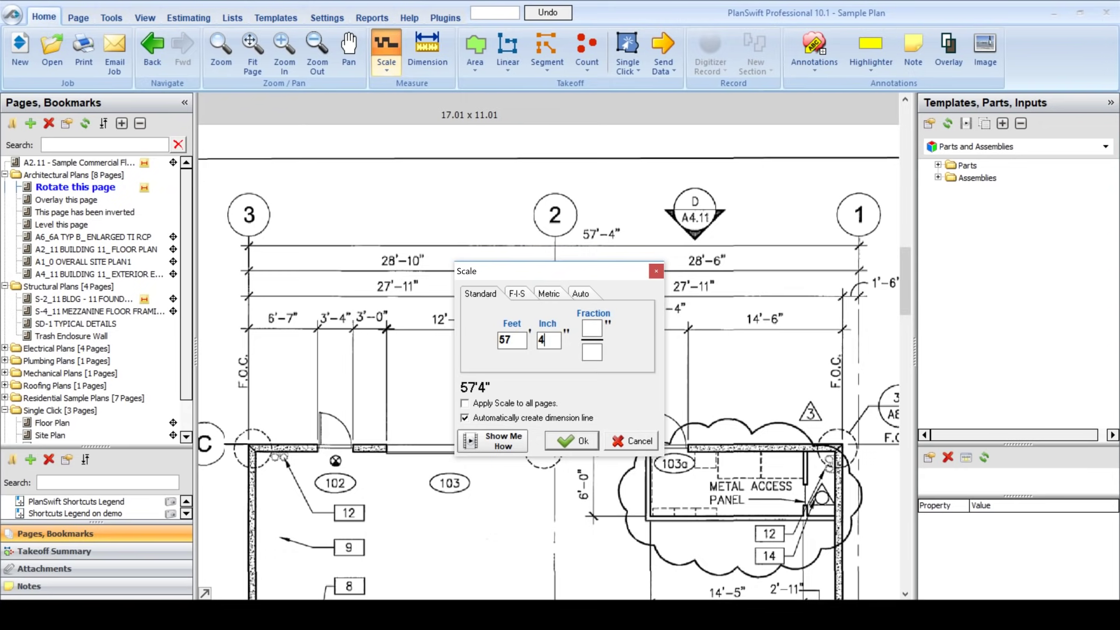
{"action": "left_click", "coordinate": [566, 442]}
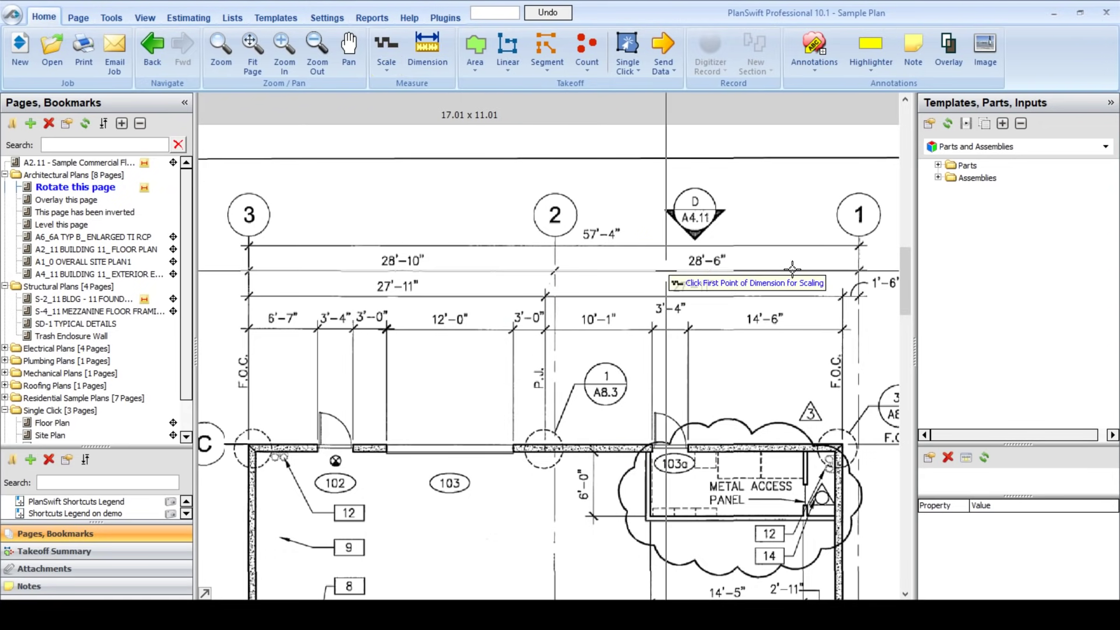
Step: Calibrate the horizontal scale along the printed 57'-4" dimension line, from the grid 3 tick to the grid 1 tick
{"action": "scroll", "coordinate": [243, 249], "scroll_direction": "up", "scroll_amount": 4}
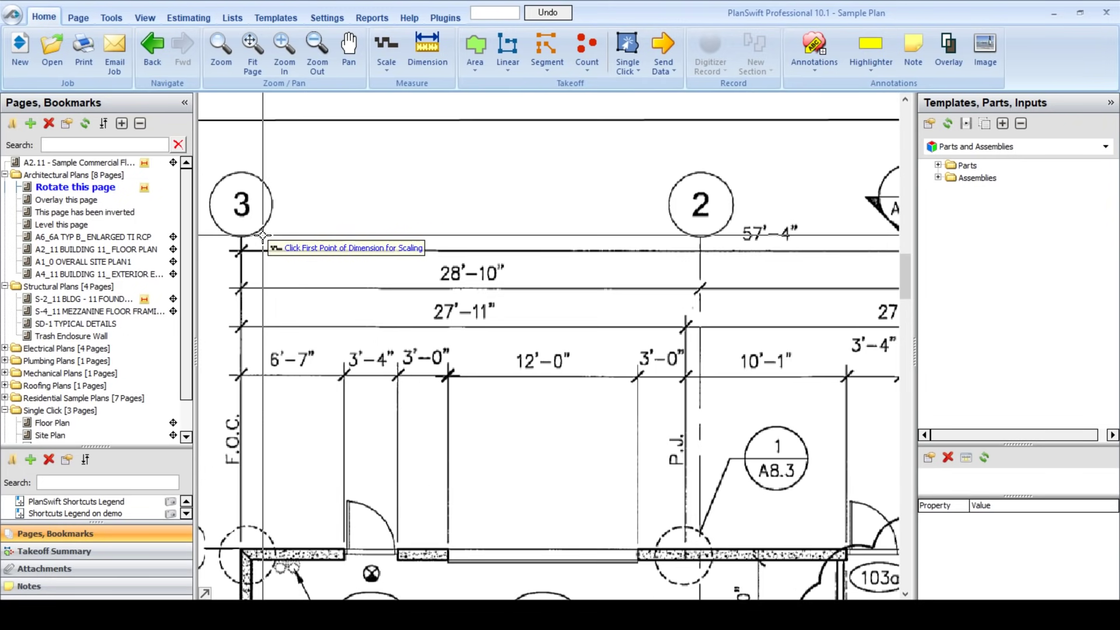
{"action": "scroll", "coordinate": [398, 220], "scroll_direction": "up", "scroll_amount": 5}
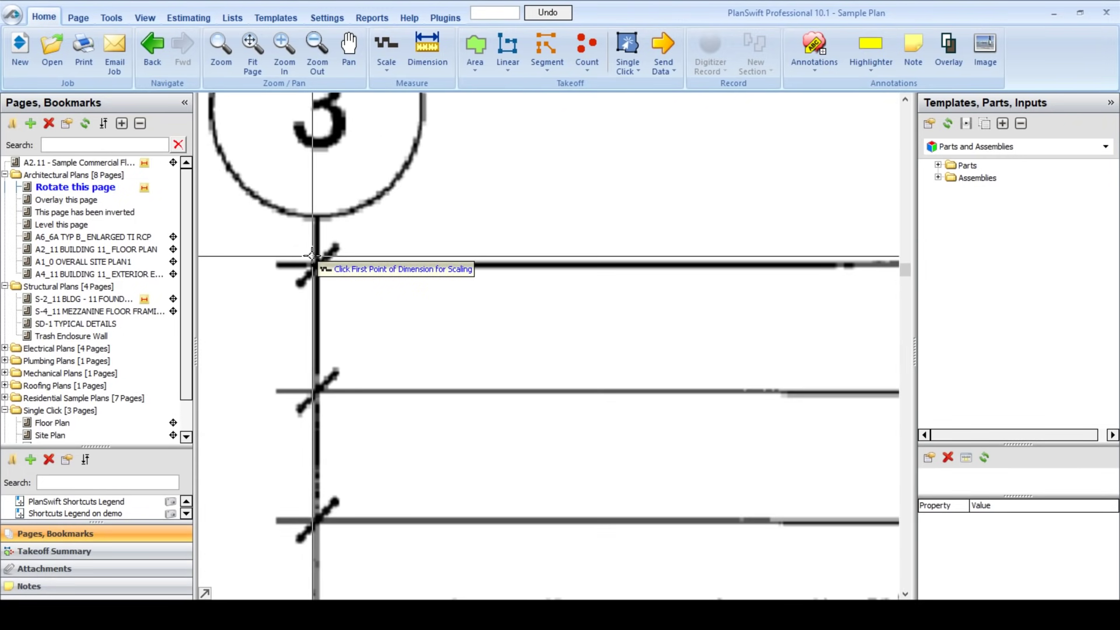
{"action": "left_click", "coordinate": [316, 263]}
{"action": "scroll", "coordinate": [578, 194], "scroll_direction": "down", "scroll_amount": 3}
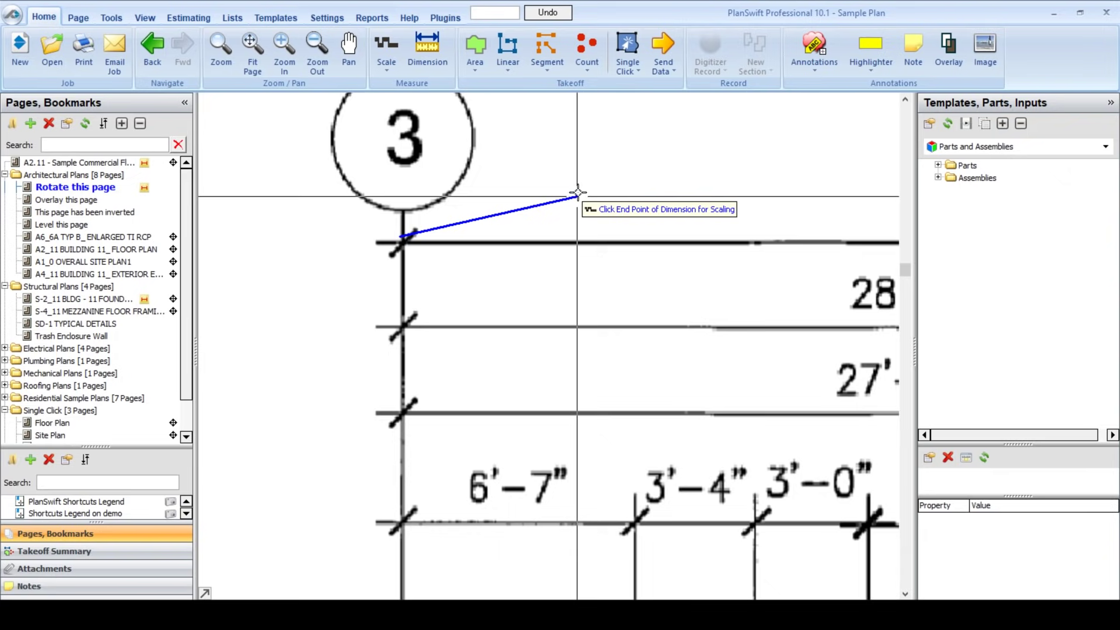
{"action": "left_click_drag", "start_coordinate": [785, 193], "coordinate": [357, 195]}
{"action": "left_click_drag", "start_coordinate": [786, 220], "coordinate": [429, 221]}
{"action": "scroll", "coordinate": [618, 222], "scroll_direction": "up", "scroll_amount": 6}
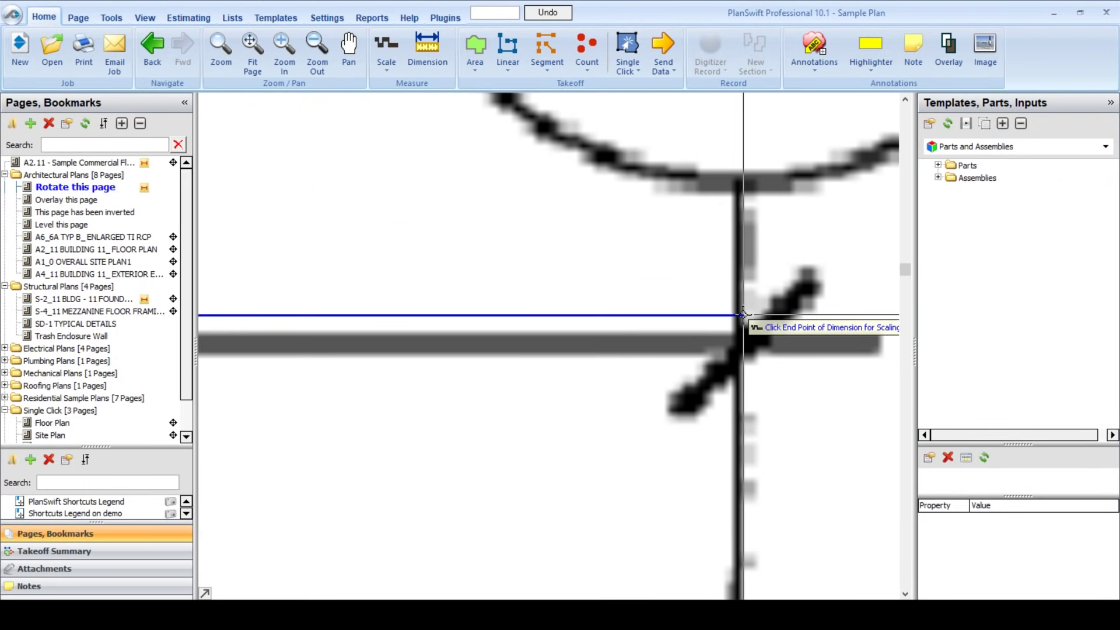
{"action": "left_click", "coordinate": [742, 315]}
{"action": "scroll", "coordinate": [742, 315], "scroll_direction": "down", "scroll_amount": 6}
{"action": "scroll", "coordinate": [498, 170], "scroll_direction": "down", "scroll_amount": 5}
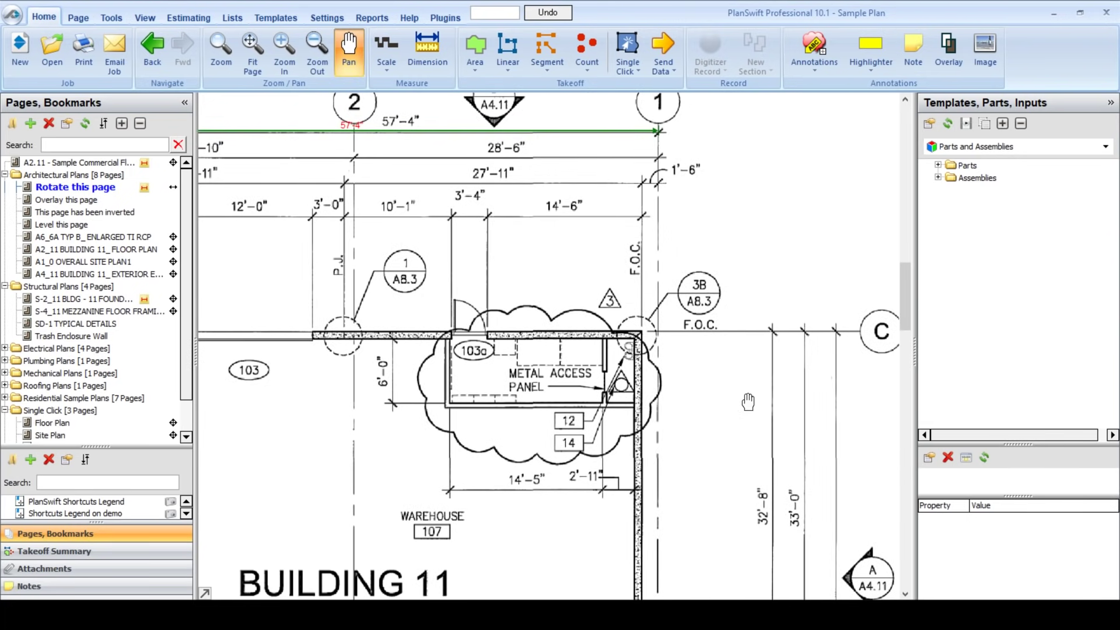
Step: Start a second scaling of the page with a known length of 61'6" for the vertical direction
{"action": "left_click_drag", "start_coordinate": [670, 469], "coordinate": [605, 403]}
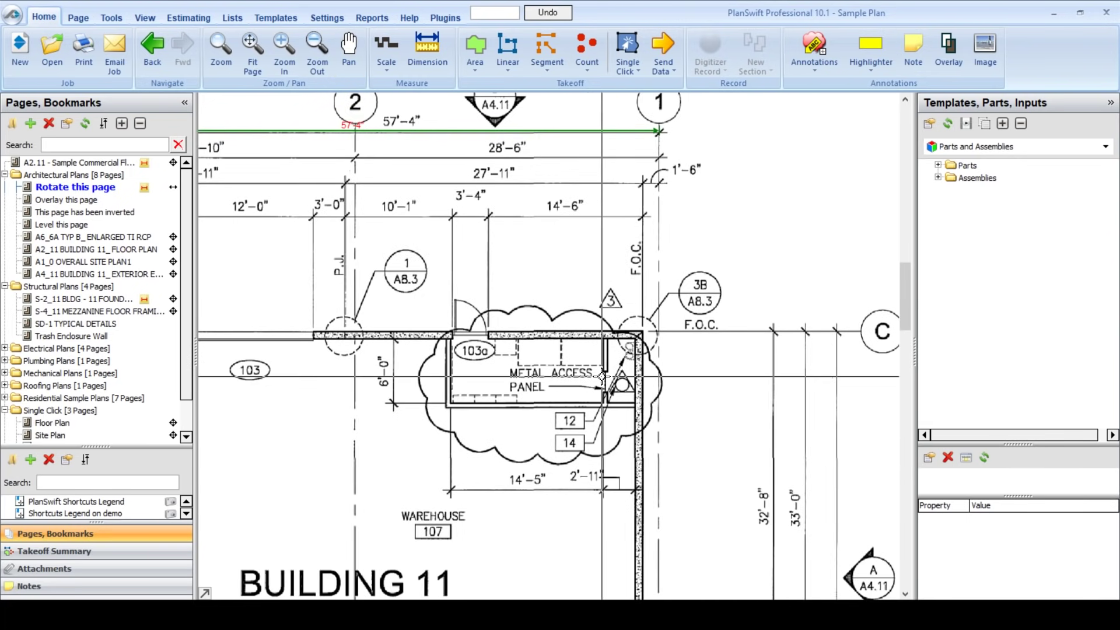
{"action": "mouse_move", "coordinate": [489, 266]}
{"action": "left_mouse_down"}
{"action": "mouse_move", "coordinate": [562, 303]}
{"action": "mouse_move", "coordinate": [592, 297]}
{"action": "left_mouse_up"}
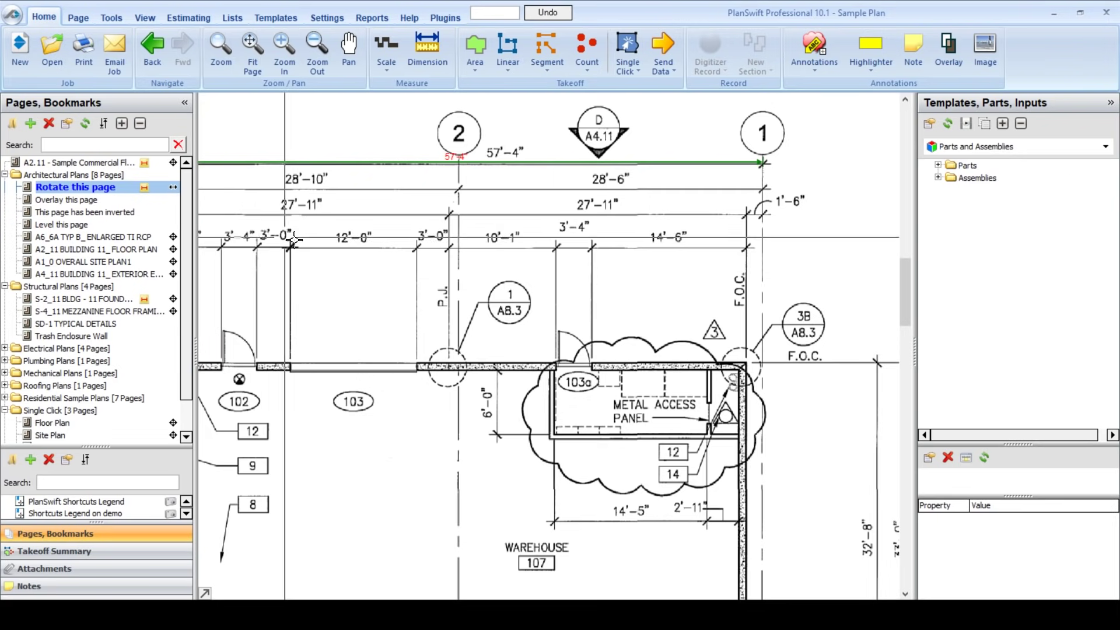
{"action": "left_click_drag", "start_coordinate": [863, 476], "coordinate": [626, 293]}
{"action": "scroll", "coordinate": [630, 298], "scroll_direction": "down", "scroll_amount": 4}
{"action": "left_click_drag", "start_coordinate": [645, 344], "coordinate": [632, 294]}
{"action": "scroll", "coordinate": [632, 294], "scroll_direction": "up", "scroll_amount": 4}
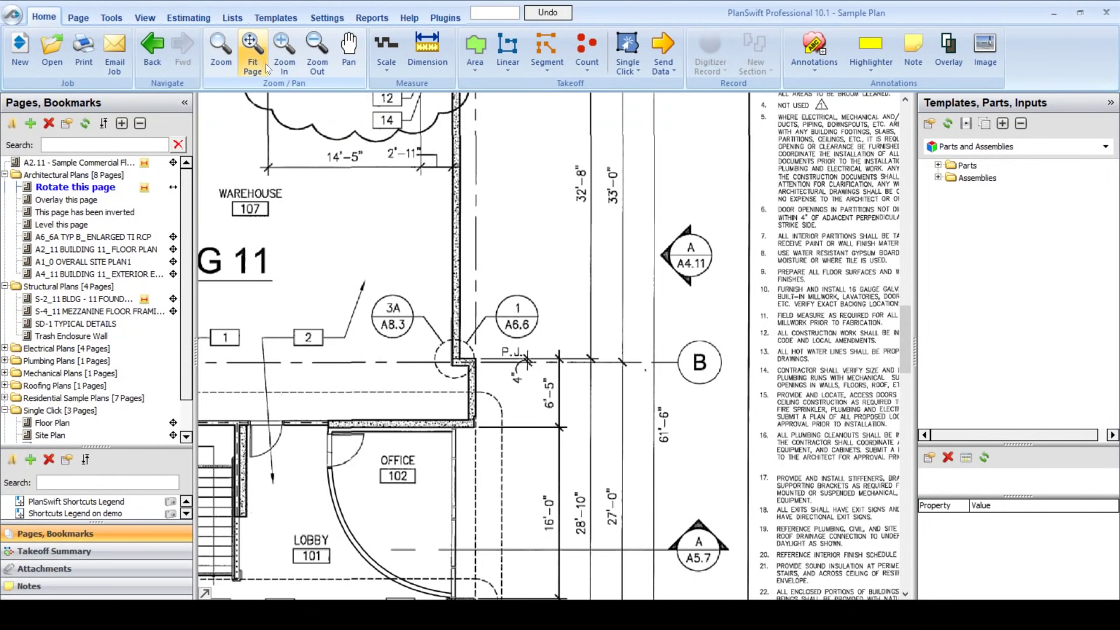
{"action": "left_click", "coordinate": [382, 49]}
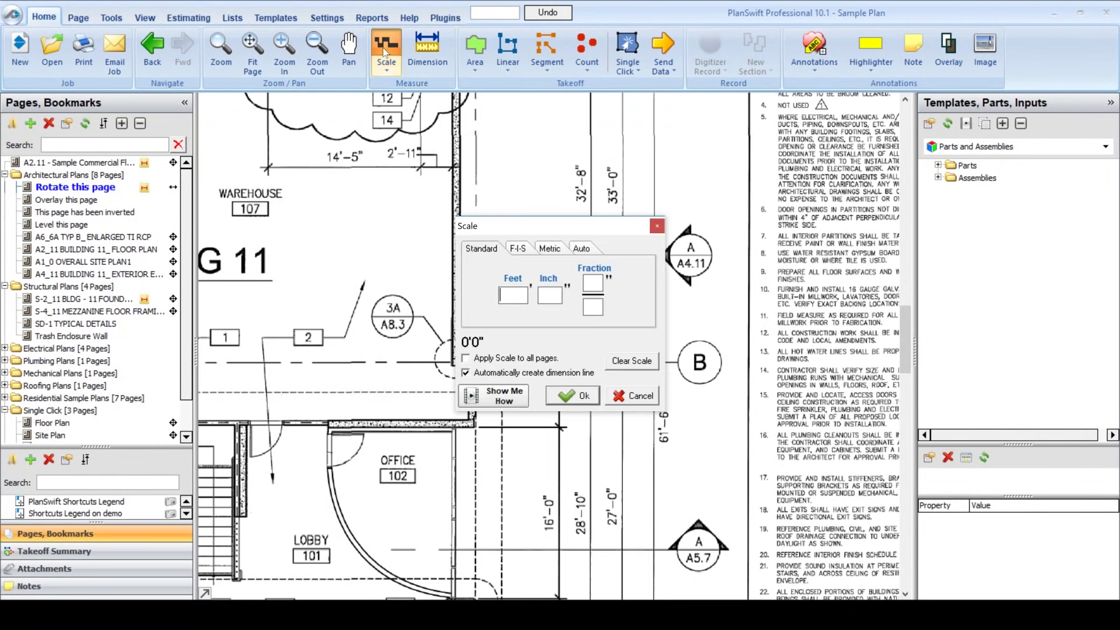
{"action": "left_click_drag", "start_coordinate": [601, 227], "coordinate": [552, 223]}
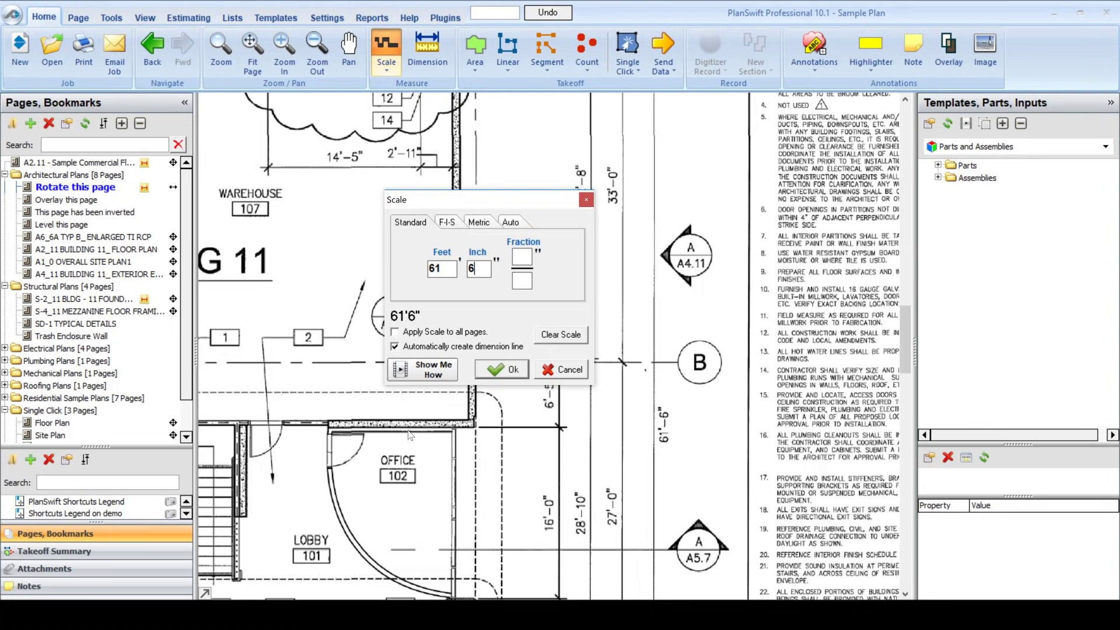
{"action": "left_click", "coordinate": [493, 372]}
Step: Calibrate the vertical scale along the printed 61'-6" dimension line, from the grid C tick down to the grid A tick
{"action": "scroll", "coordinate": [625, 125], "scroll_direction": "up", "scroll_amount": 6}
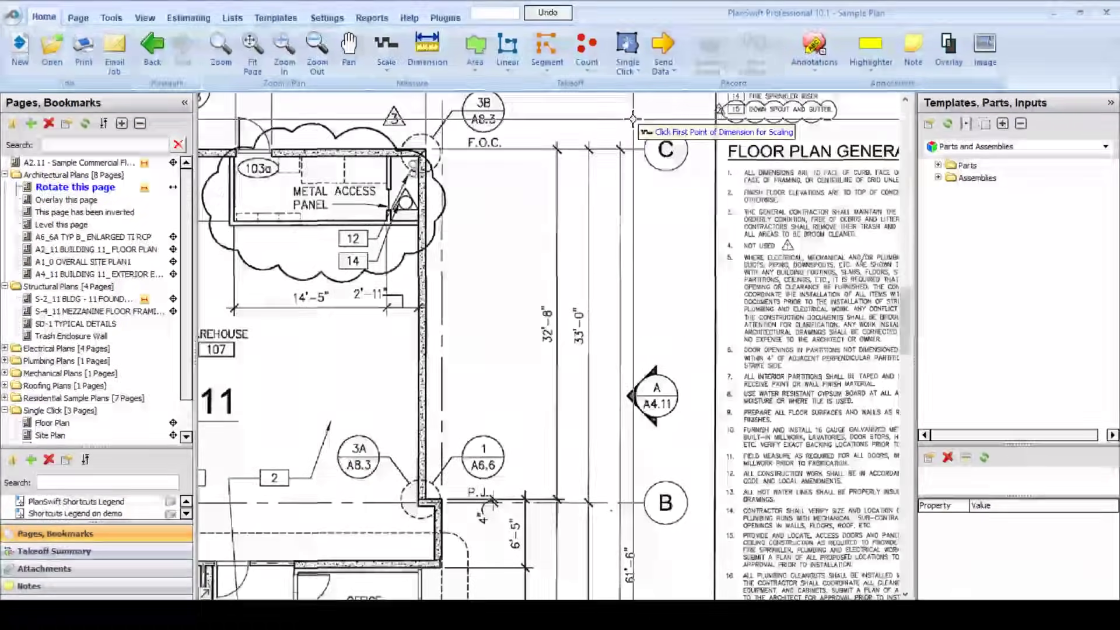
{"action": "scroll", "coordinate": [625, 125], "scroll_direction": "up", "scroll_amount": 2}
{"action": "left_click_drag", "start_coordinate": [512, 440], "coordinate": [519, 202]}
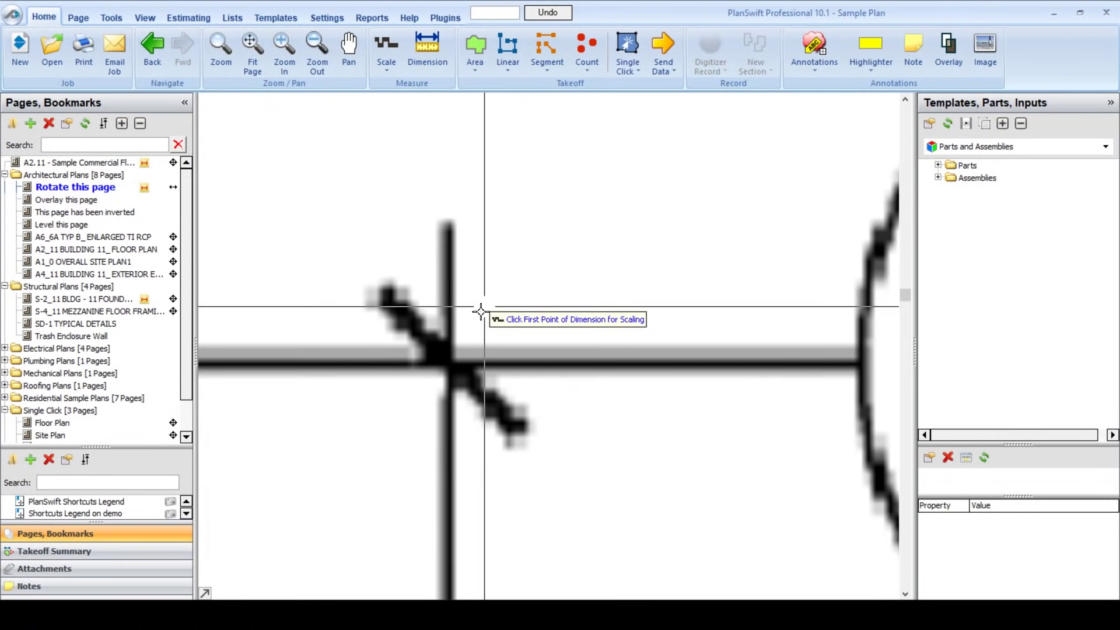
{"action": "right_click", "coordinate": [463, 357]}
{"action": "key", "text": "Escape"}
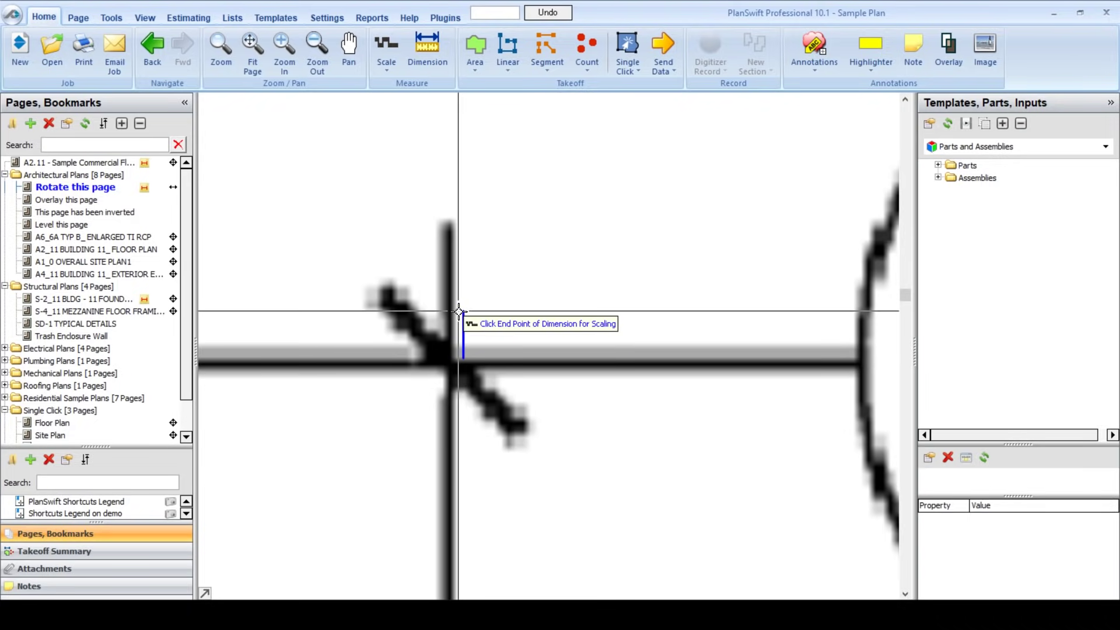
{"action": "left_click", "coordinate": [459, 372]}
{"action": "scroll", "coordinate": [487, 453], "scroll_direction": "down", "scroll_amount": 2}
{"action": "left_click_drag", "start_coordinate": [488, 483], "coordinate": [458, 262]}
{"action": "left_click_drag", "start_coordinate": [451, 423], "coordinate": [431, 322]}
{"action": "scroll", "coordinate": [431, 324], "scroll_direction": "down", "scroll_amount": 4}
{"action": "left_click_drag", "start_coordinate": [448, 454], "coordinate": [451, 148]}
{"action": "left_click_drag", "start_coordinate": [454, 338], "coordinate": [467, 204]}
{"action": "scroll", "coordinate": [451, 326], "scroll_direction": "up", "scroll_amount": 3}
{"action": "scroll", "coordinate": [480, 471], "scroll_direction": "up", "scroll_amount": 1}
{"action": "scroll", "coordinate": [485, 469], "scroll_direction": "up", "scroll_amount": 2}
{"action": "left_click", "coordinate": [457, 540]}
{"action": "scroll", "coordinate": [623, 434], "scroll_direction": "down", "scroll_amount": 5}
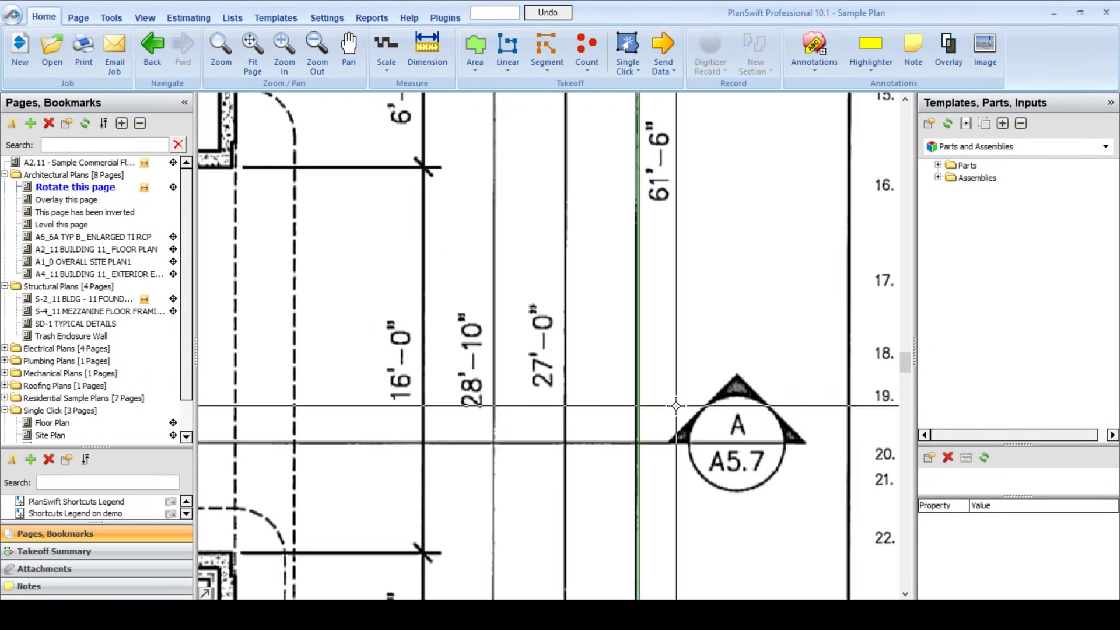
Step: Check the new vertical scale line and compare the dimension below the lobby entrance with its printed 16'-0" length
{"action": "left_click_drag", "start_coordinate": [673, 212], "coordinate": [650, 345]}
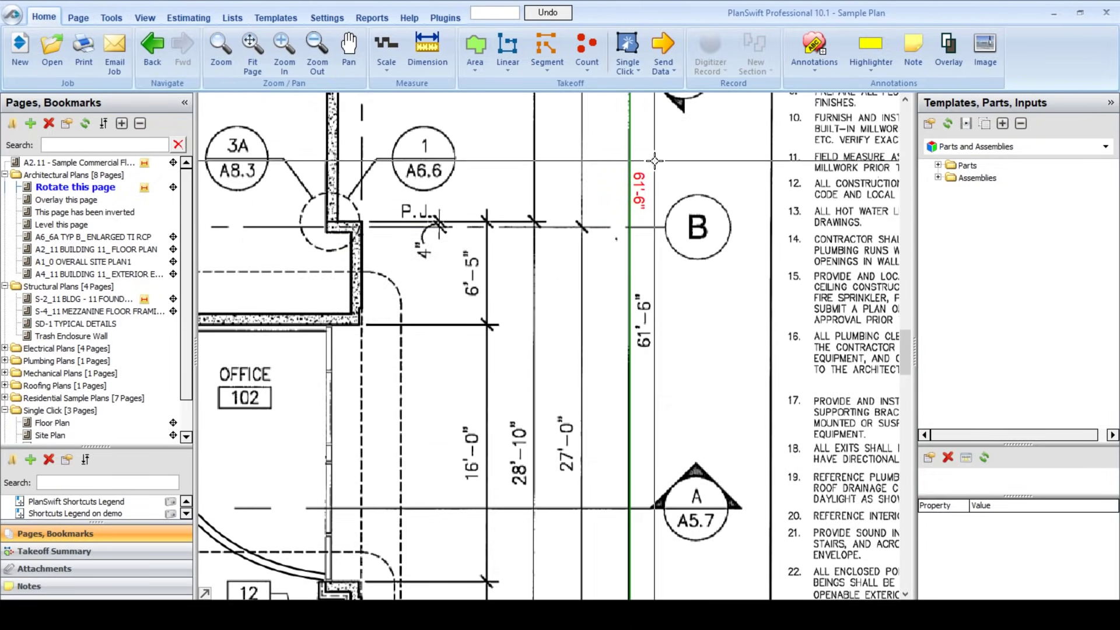
{"action": "left_click_drag", "start_coordinate": [524, 375], "coordinate": [631, 226]}
{"action": "left_click_drag", "start_coordinate": [468, 355], "coordinate": [591, 139]}
{"action": "left_click_drag", "start_coordinate": [431, 382], "coordinate": [519, 123]}
{"action": "scroll", "coordinate": [481, 265], "scroll_direction": "up", "scroll_amount": 4}
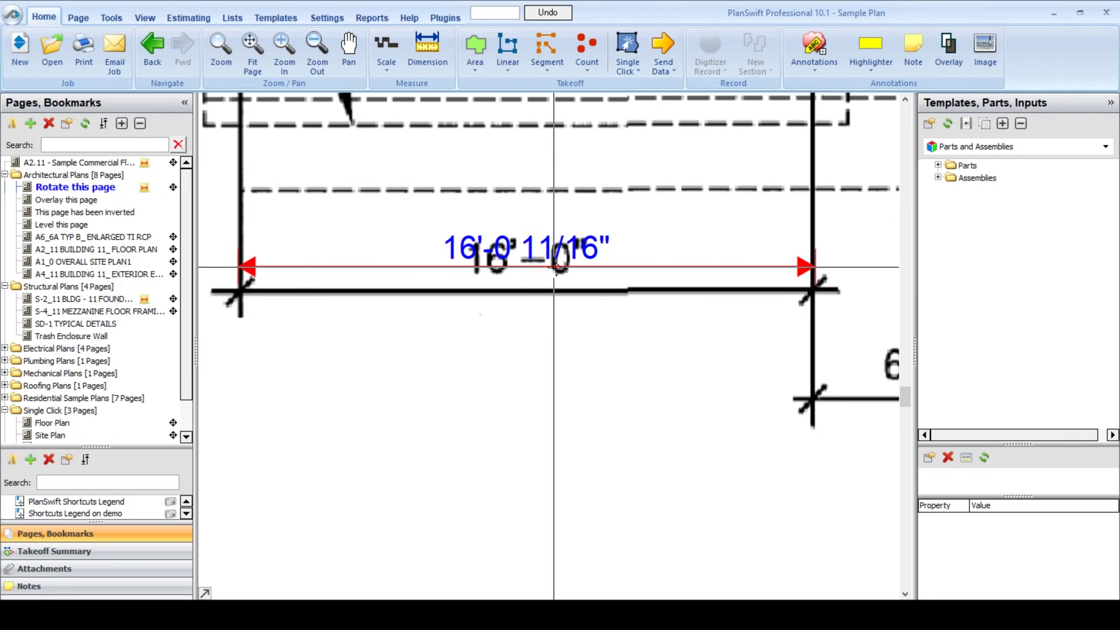
{"action": "scroll", "coordinate": [564, 269], "scroll_direction": "down", "scroll_amount": 4}
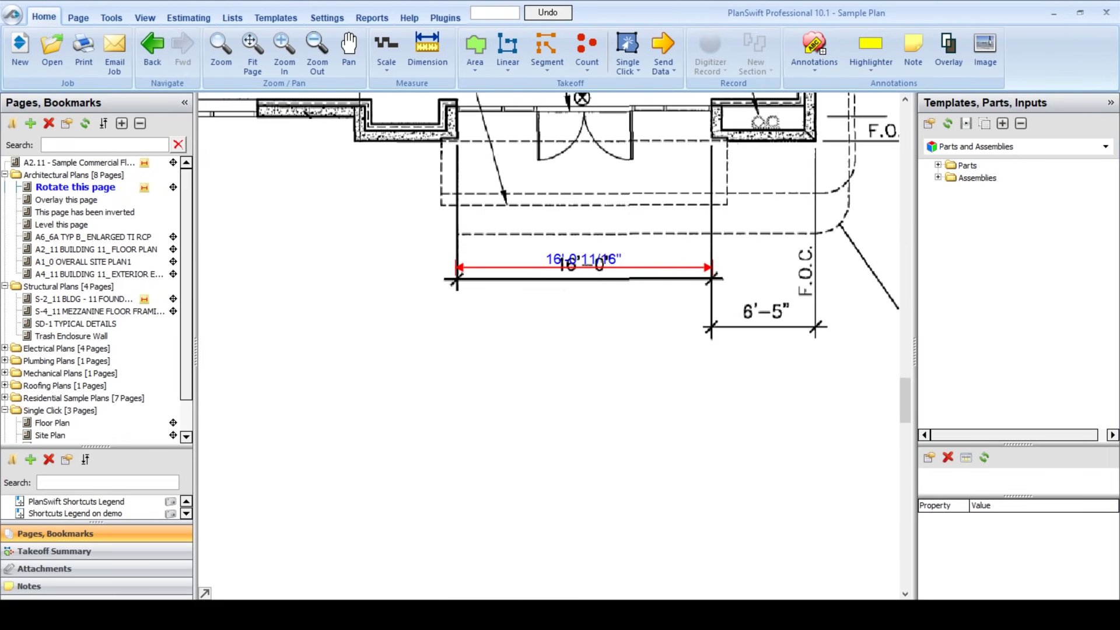
Step: Create an area takeoff named Warehouse with a brighter blue color and solid fill in the Residential Plan Takeoffs folder
{"action": "scroll", "coordinate": [666, 488], "scroll_direction": "down", "scroll_amount": 8}
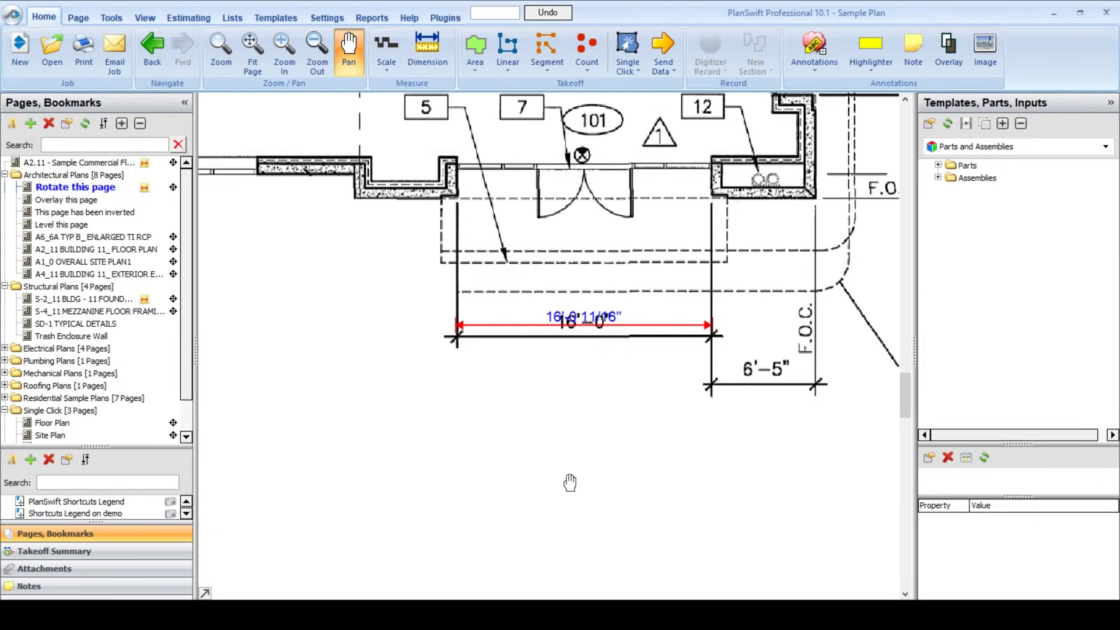
{"action": "left_click_drag", "start_coordinate": [666, 395], "coordinate": [635, 469]}
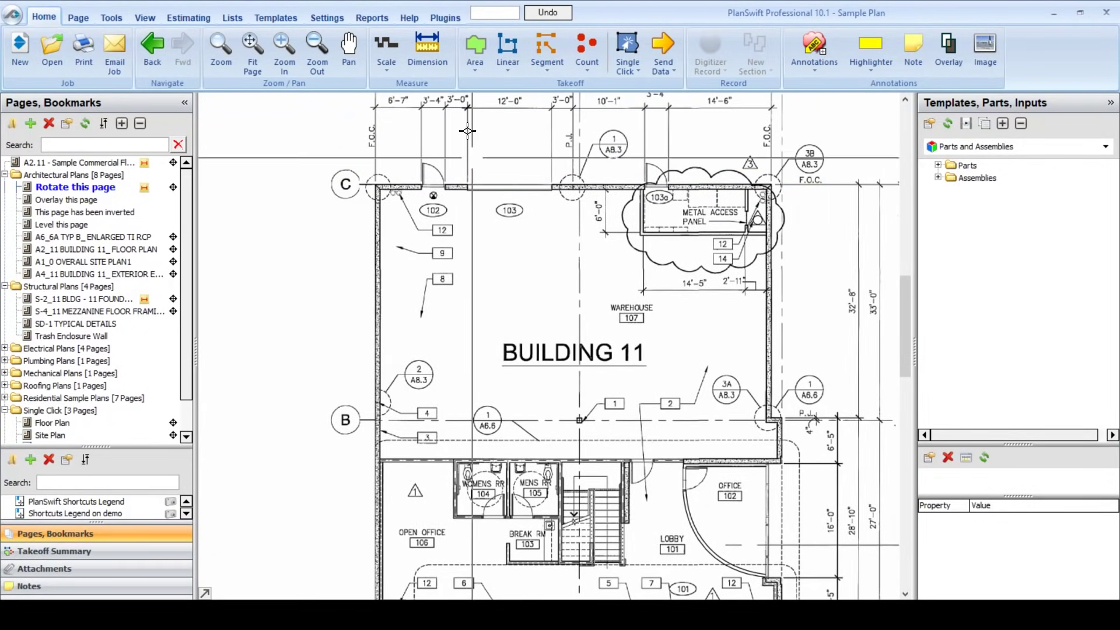
{"action": "left_click", "coordinate": [475, 46]}
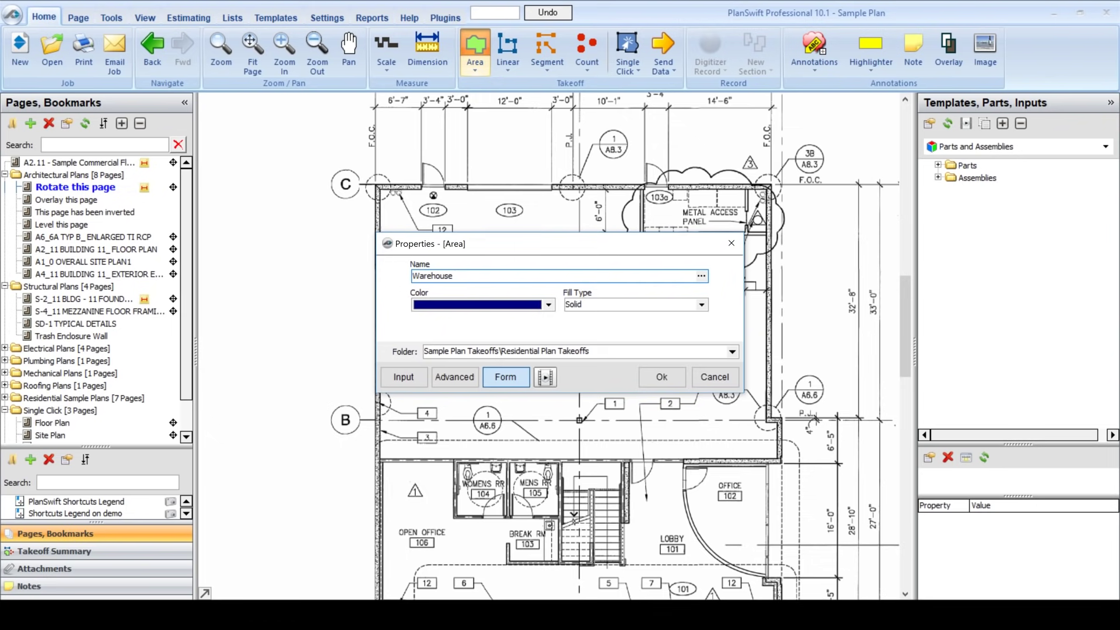
{"action": "left_click", "coordinate": [549, 305]}
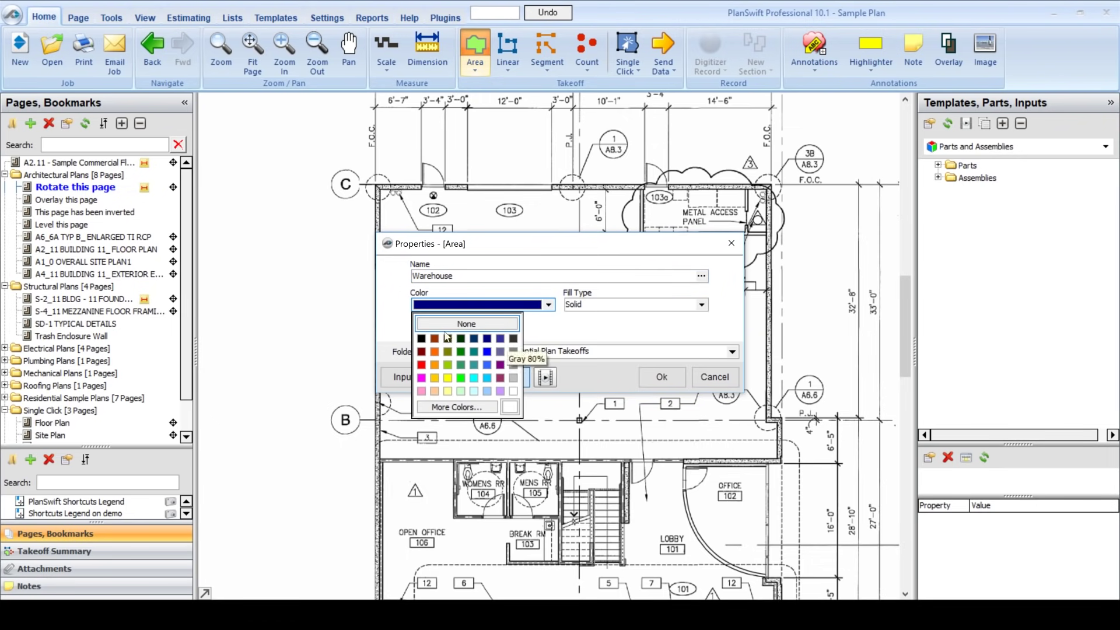
{"action": "left_click", "coordinate": [487, 366]}
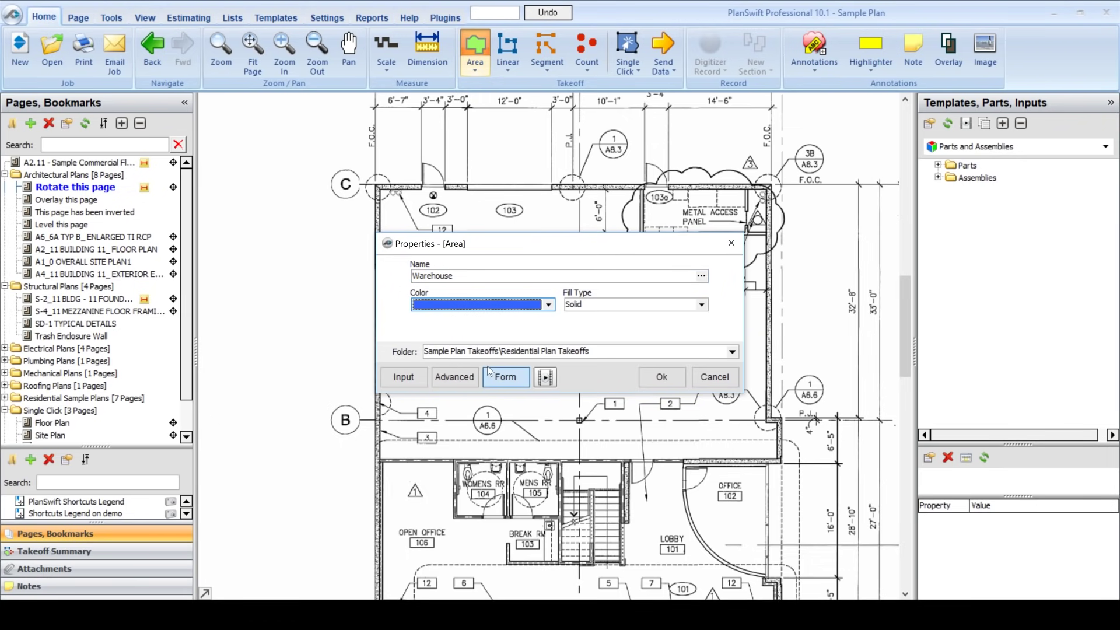
{"action": "left_click", "coordinate": [662, 377]}
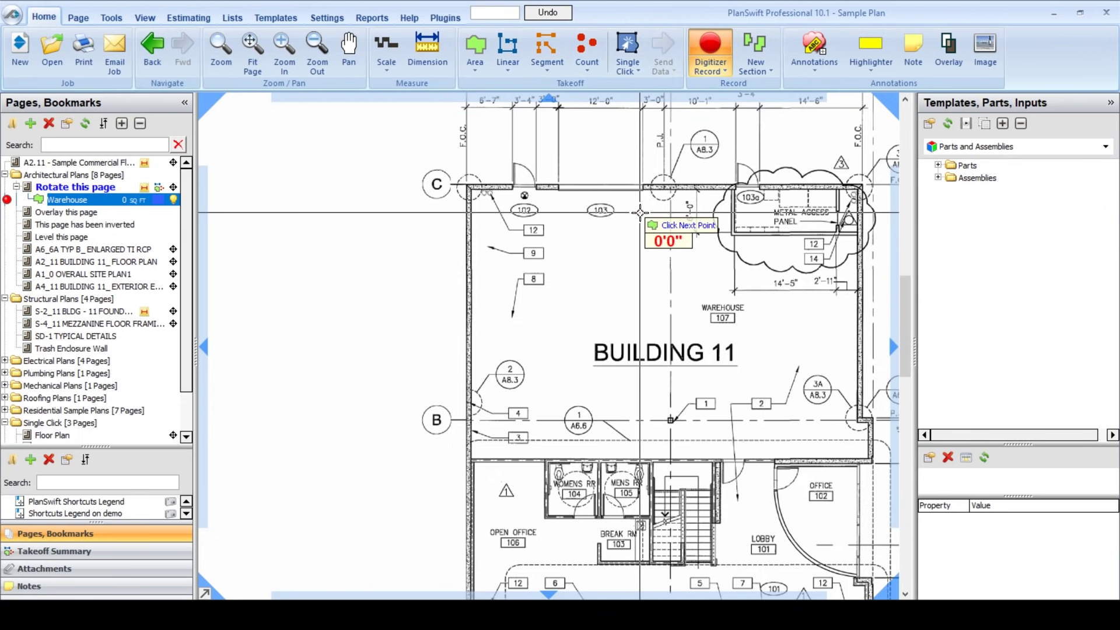
Step: Trace the Warehouse area along the upper wall's inner face, from the grid C corner to the metal access panel room
{"action": "scroll", "coordinate": [478, 199], "scroll_direction": "up", "scroll_amount": 5}
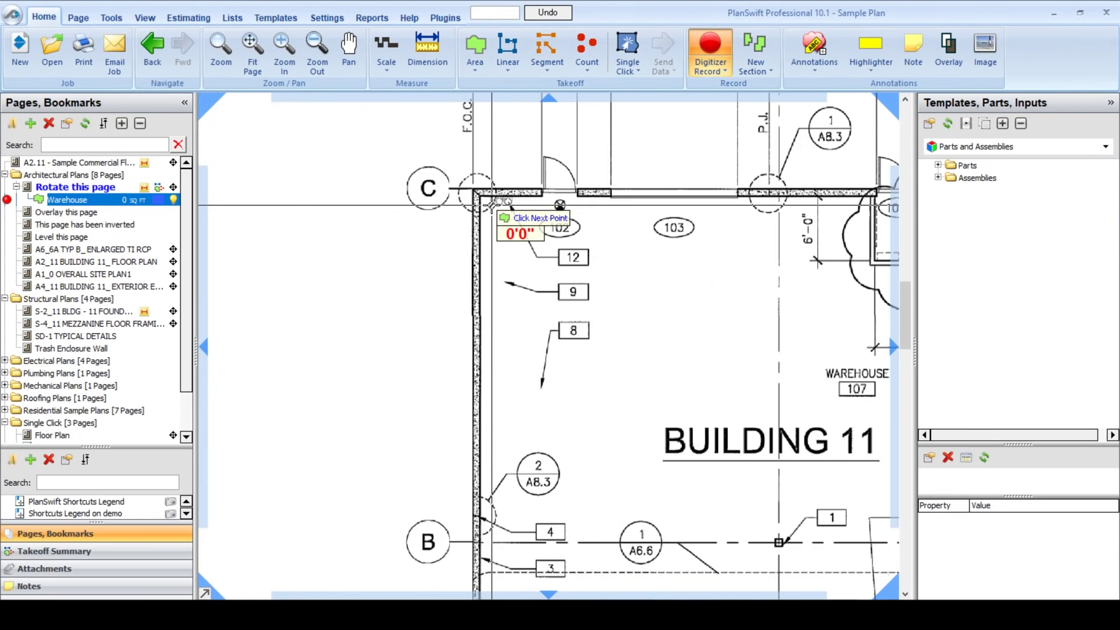
{"action": "scroll", "coordinate": [508, 213], "scroll_direction": "up", "scroll_amount": 2}
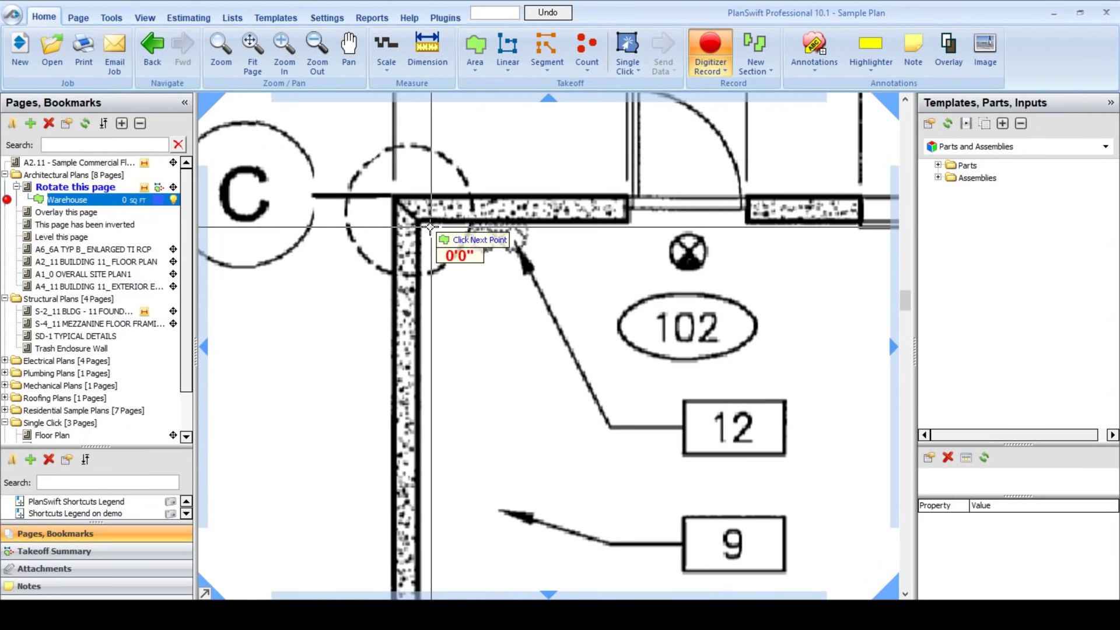
{"action": "left_click", "coordinate": [420, 223]}
{"action": "scroll", "coordinate": [700, 274], "scroll_direction": "down", "scroll_amount": 4}
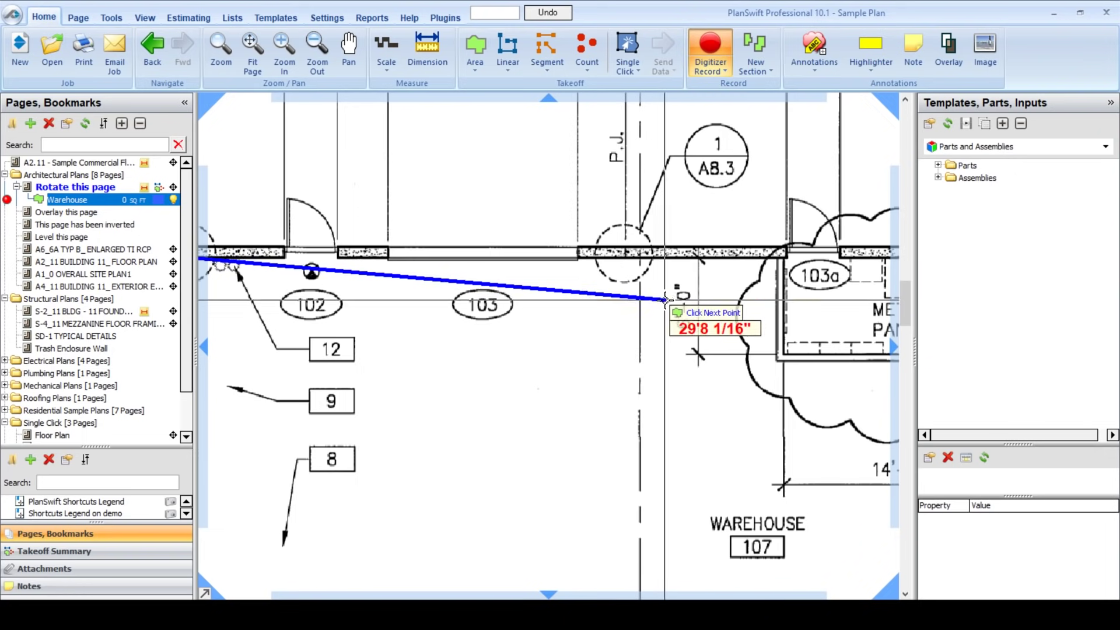
{"action": "scroll", "coordinate": [776, 273], "scroll_direction": "up", "scroll_amount": 5}
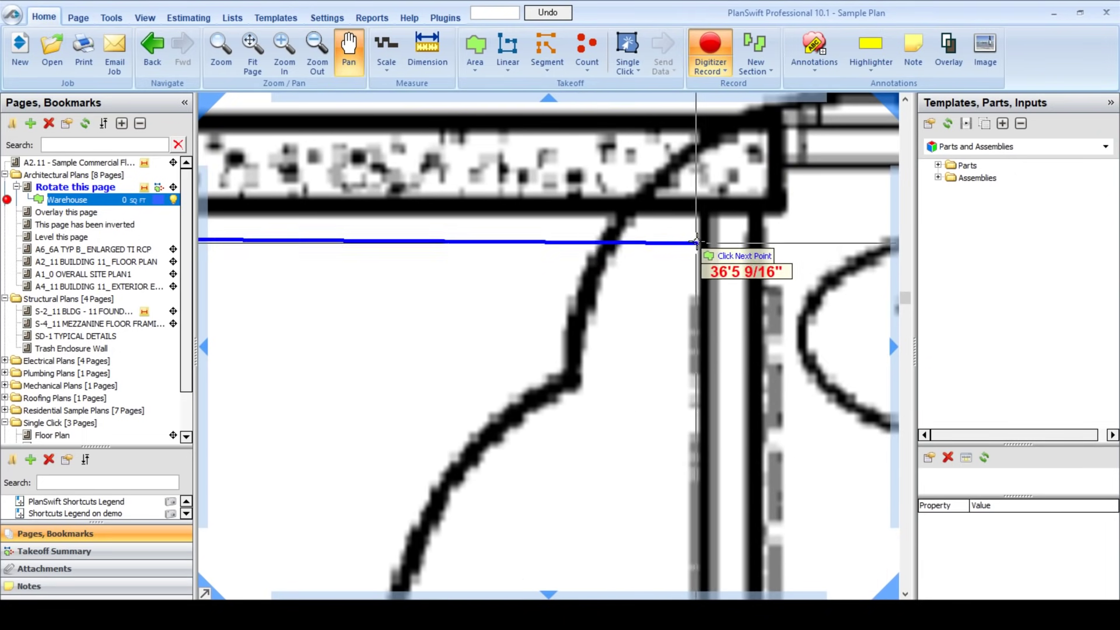
{"action": "double_click", "coordinate": [698, 241]}
{"action": "scroll", "coordinate": [700, 245], "scroll_direction": "up", "scroll_amount": 2}
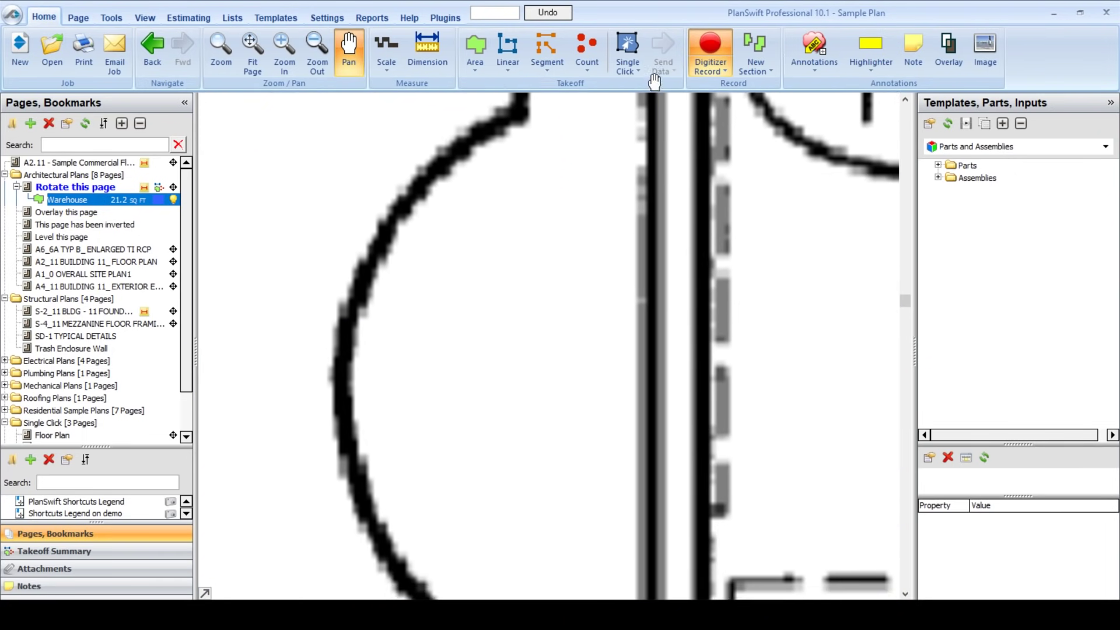
Step: Continue the Warehouse outline around the metal access panel room's lower-left corner and along its bottom wall to the right exterior wall
{"action": "left_click_drag", "start_coordinate": [640, 500], "coordinate": [623, 194]}
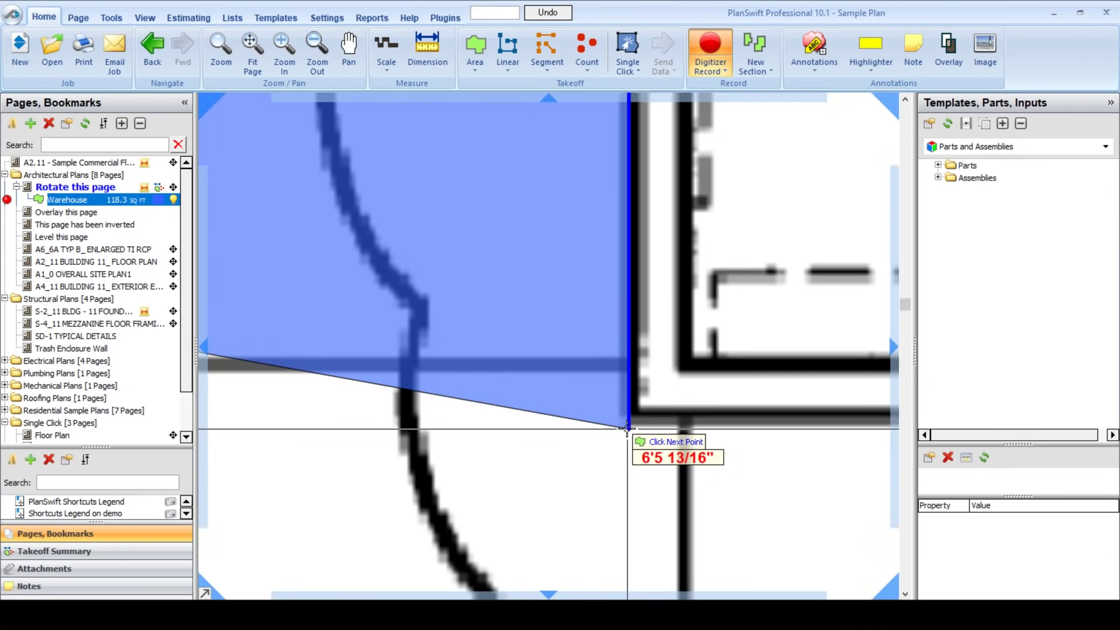
{"action": "left_click", "coordinate": [627, 429]}
{"action": "scroll", "coordinate": [628, 409], "scroll_direction": "down", "scroll_amount": 3}
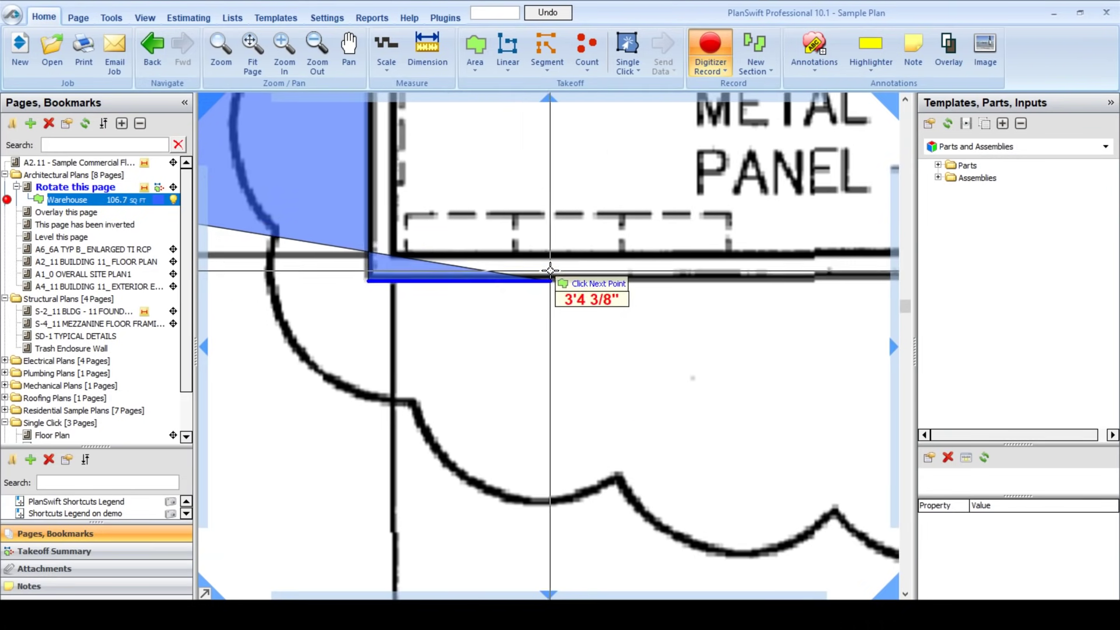
{"action": "scroll", "coordinate": [550, 270], "scroll_direction": "down", "scroll_amount": 2}
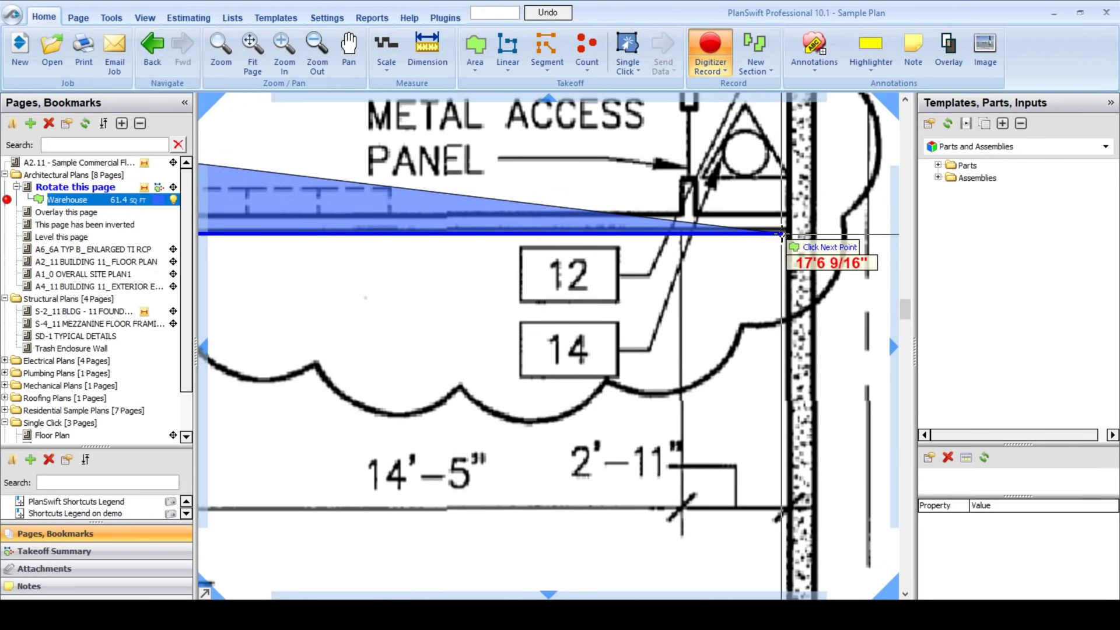
{"action": "left_click", "coordinate": [783, 234]}
{"action": "scroll", "coordinate": [737, 315], "scroll_direction": "down", "scroll_amount": 1}
{"action": "left_click_drag", "start_coordinate": [704, 417], "coordinate": [765, 146]}
{"action": "scroll", "coordinate": [773, 154], "scroll_direction": "down", "scroll_amount": 1}
{"action": "left_click_drag", "start_coordinate": [712, 326], "coordinate": [810, 207]}
{"action": "scroll", "coordinate": [612, 352], "scroll_direction": "down", "scroll_amount": 3}
{"action": "left_click_drag", "start_coordinate": [533, 351], "coordinate": [572, 335]}
{"action": "left_click", "coordinate": [470, 359]}
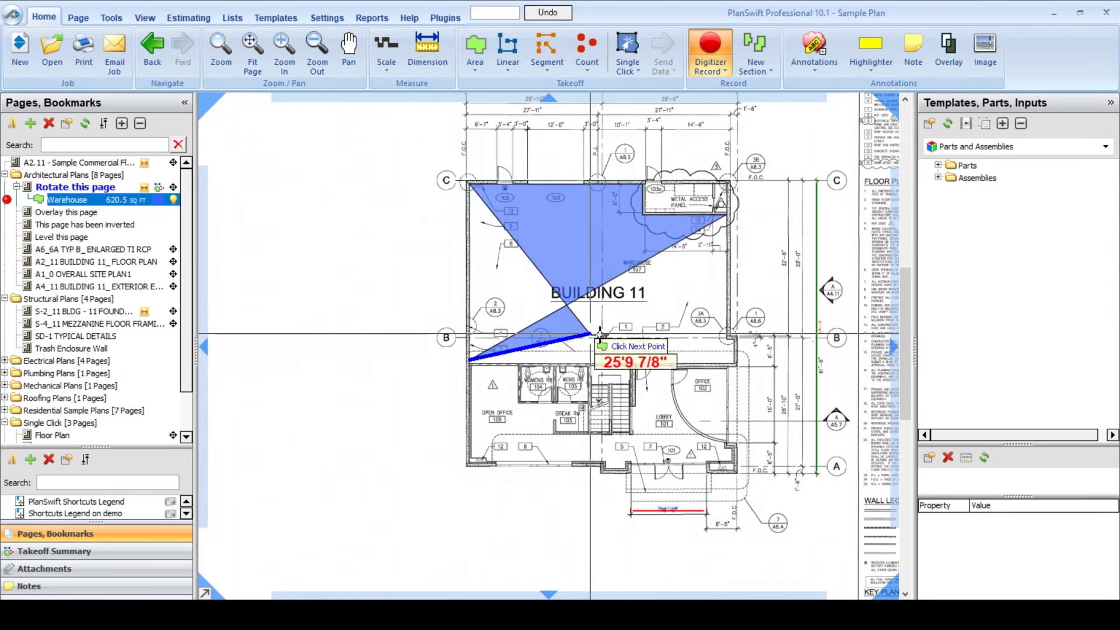
{"action": "left_click", "coordinate": [733, 360]}
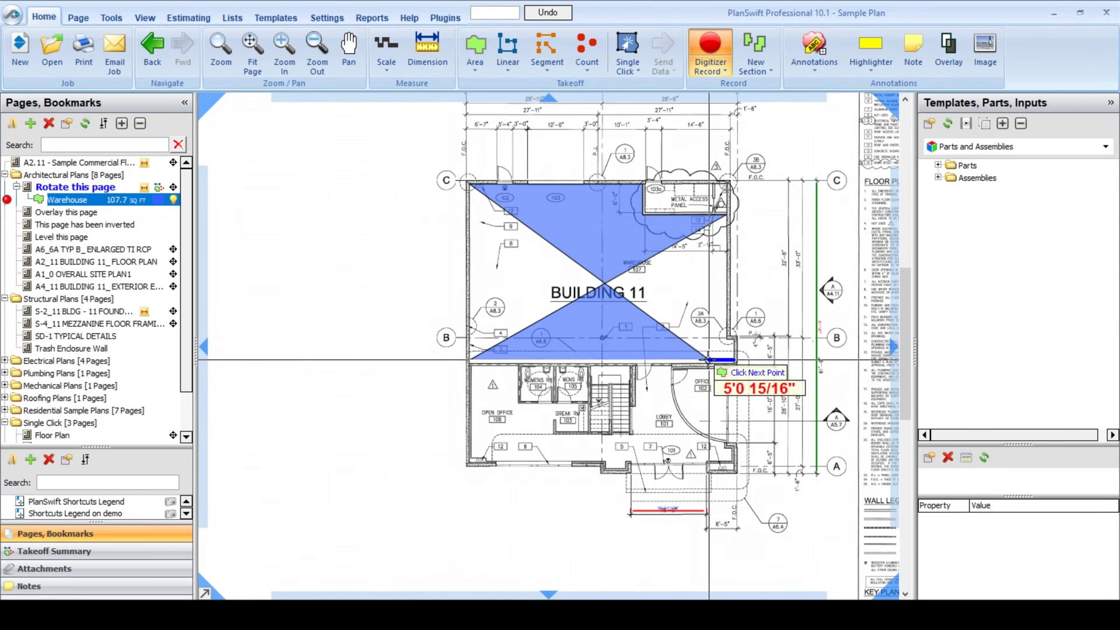
{"action": "scroll", "coordinate": [639, 307], "scroll_direction": "up", "scroll_amount": 4}
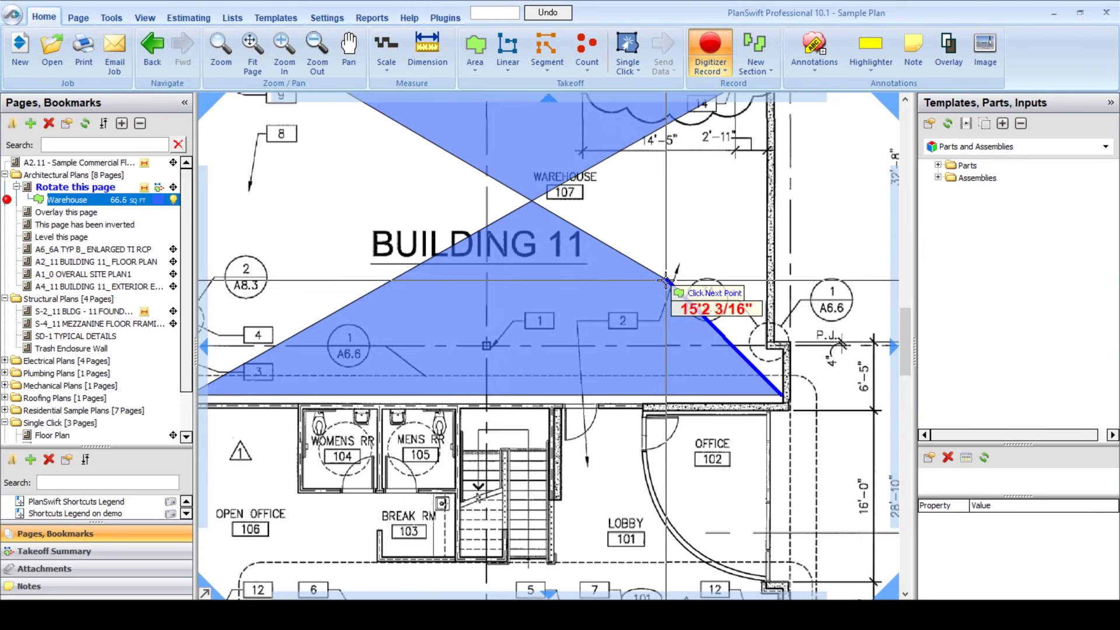
{"action": "key", "text": "BackSpace"}
{"action": "key", "text": "BackSpace"}
Step: Continue the Warehouse outline down the right exterior wall, around the jog at grid B to the lower-right inner corner
{"action": "left_click_drag", "start_coordinate": [665, 280], "coordinate": [579, 327]}
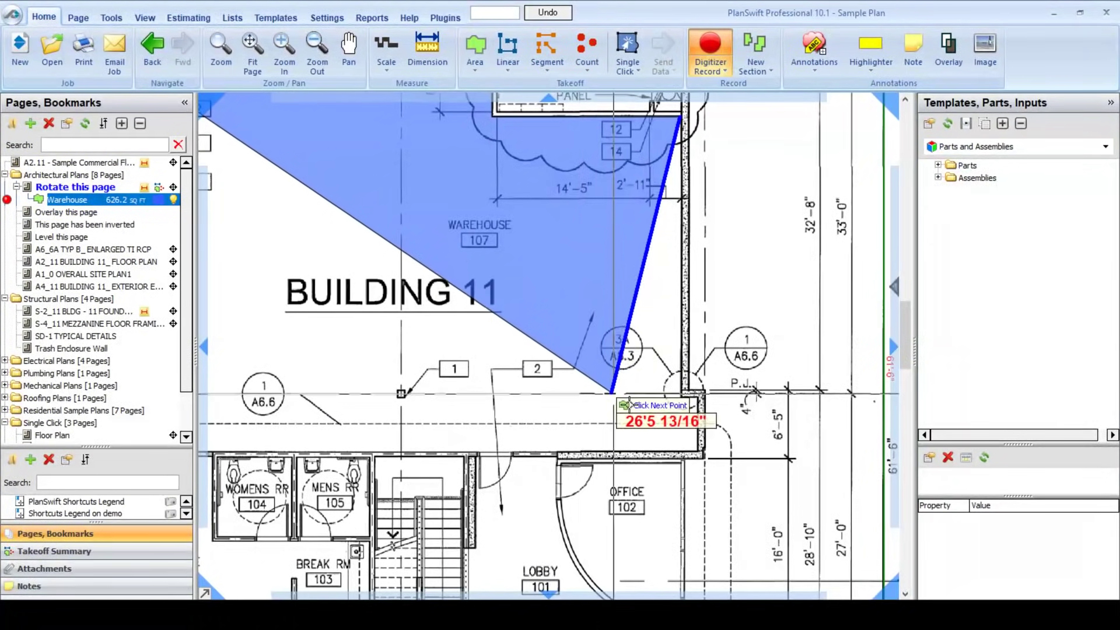
{"action": "scroll", "coordinate": [685, 405], "scroll_direction": "up", "scroll_amount": 4}
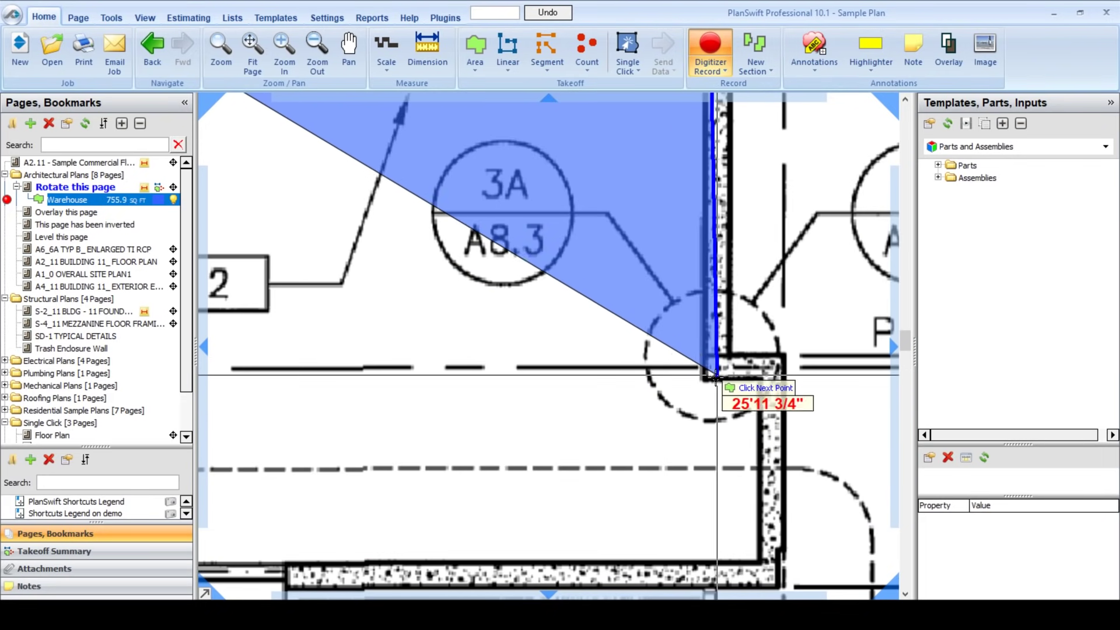
{"action": "left_click", "coordinate": [700, 383]}
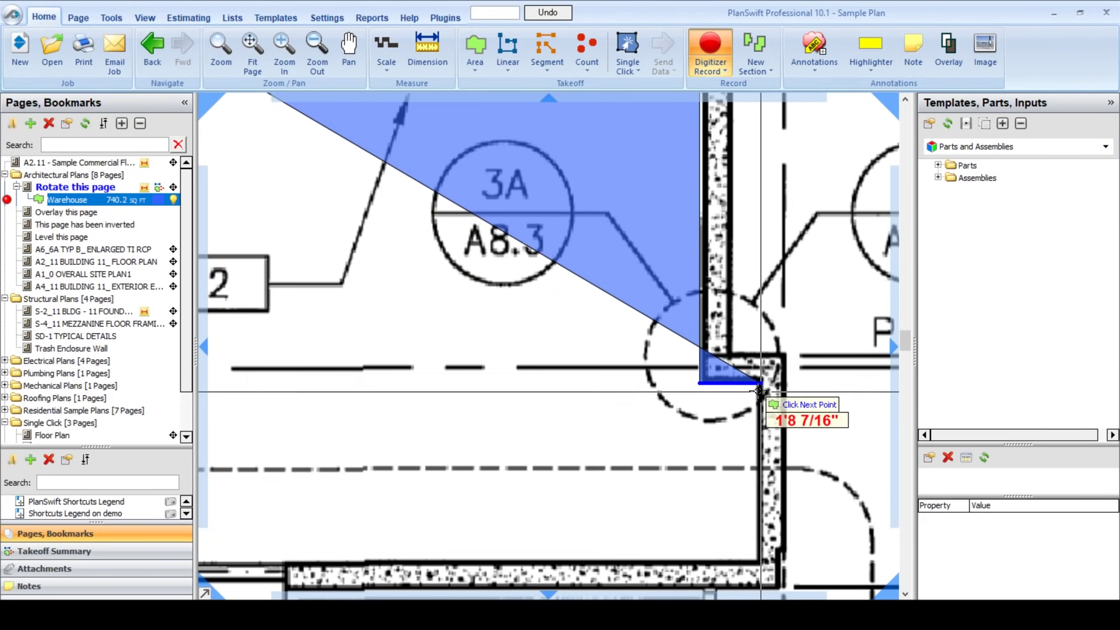
{"action": "left_click", "coordinate": [756, 382]}
{"action": "left_click", "coordinate": [757, 557]}
Step: Place the last Warehouse point at the lower-left inner corner above the open office, stop recording, and check the section's totals
{"action": "scroll", "coordinate": [505, 259], "scroll_direction": "down", "scroll_amount": 2}
{"action": "scroll", "coordinate": [505, 259], "scroll_direction": "down", "scroll_amount": 2}
{"action": "scroll", "coordinate": [408, 318], "scroll_direction": "up", "scroll_amount": 1}
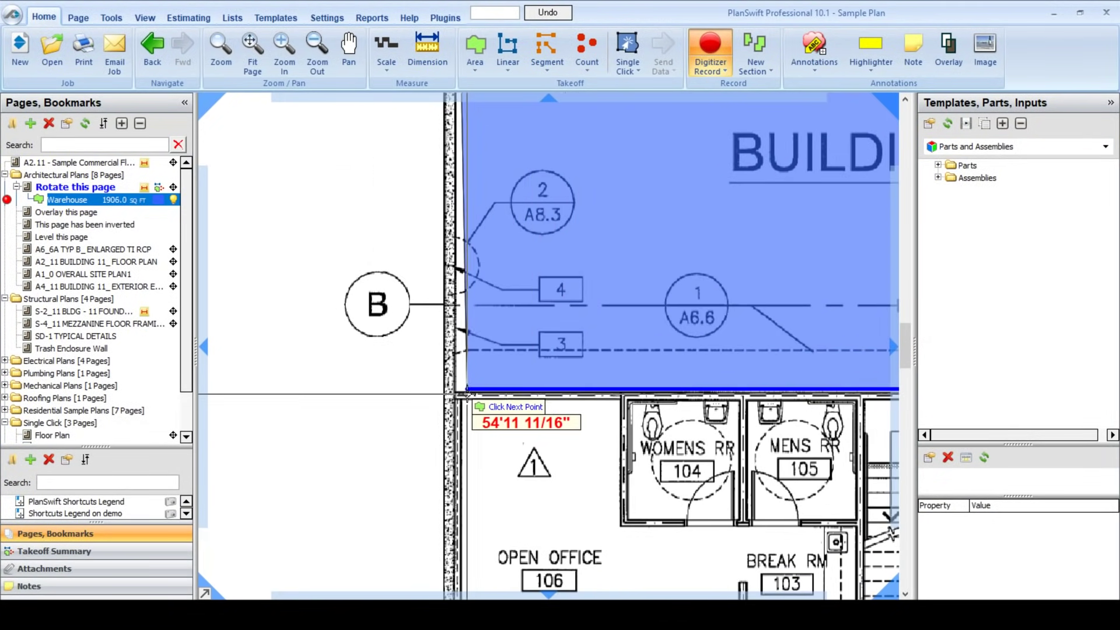
{"action": "left_click", "coordinate": [455, 387]}
{"action": "scroll", "coordinate": [379, 370], "scroll_direction": "down", "scroll_amount": 3}
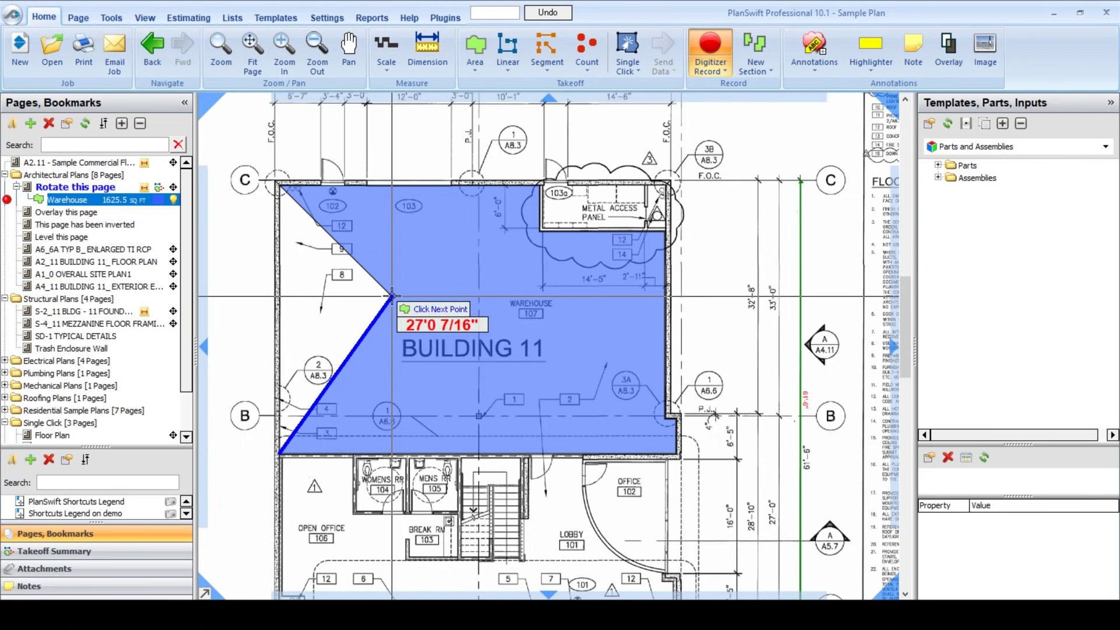
{"action": "right_click", "coordinate": [392, 295]}
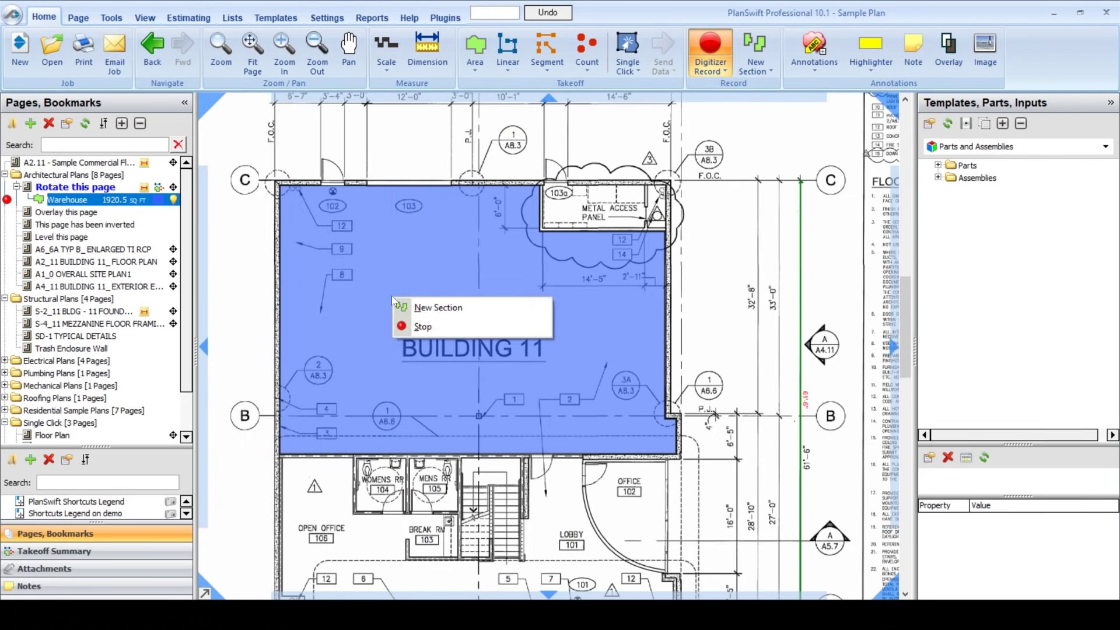
{"action": "left_click", "coordinate": [424, 328]}
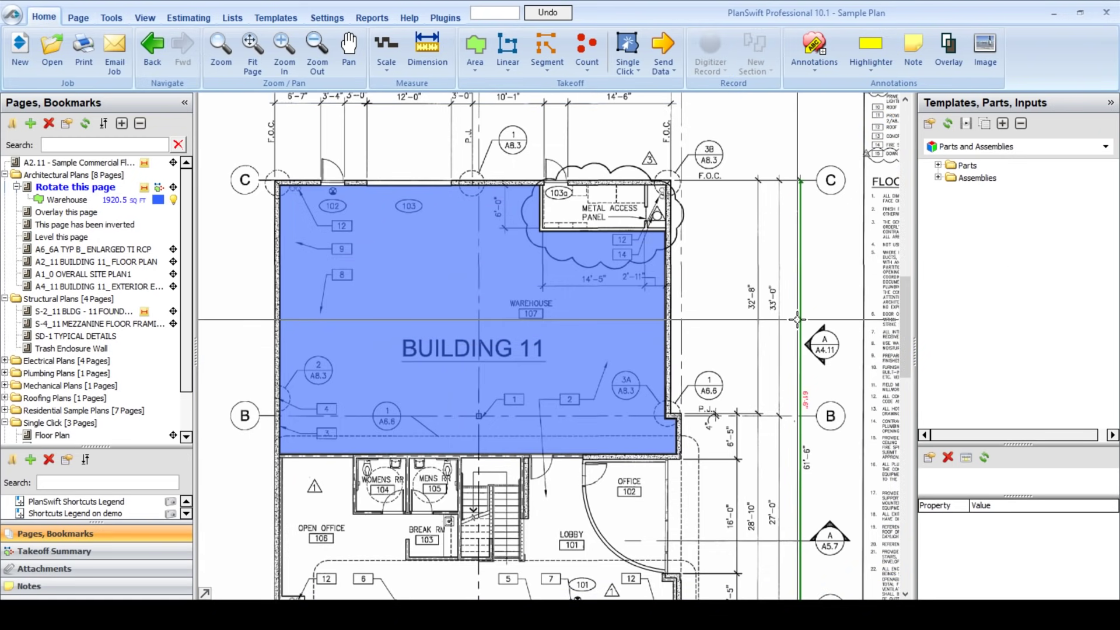
{"action": "mouse_move", "coordinate": [511, 314]}
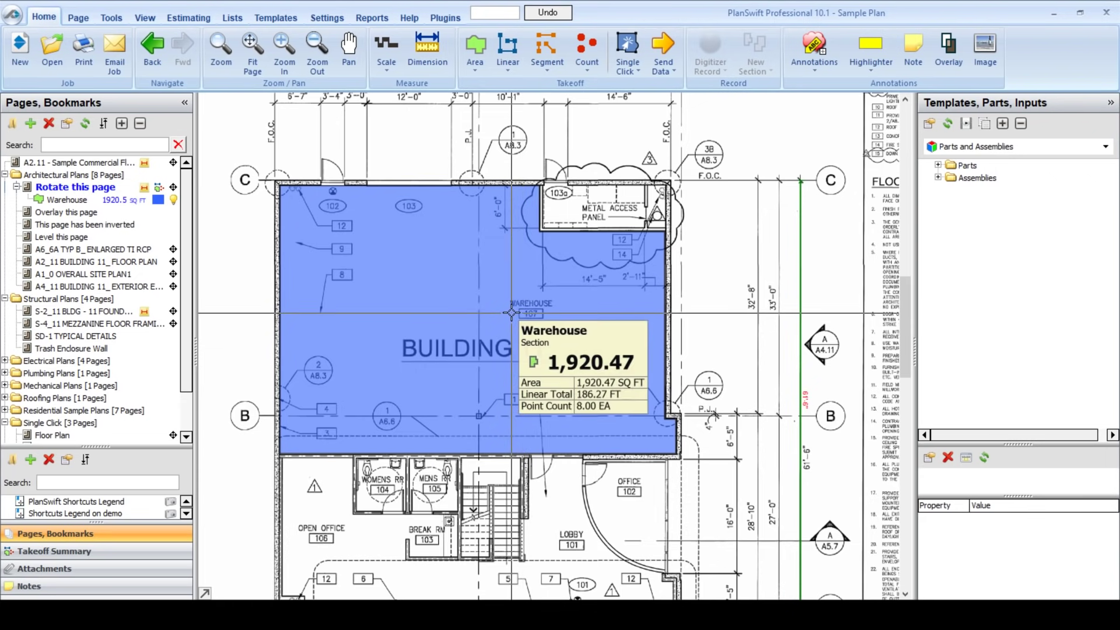
{"action": "left_click", "coordinate": [162, 200]}
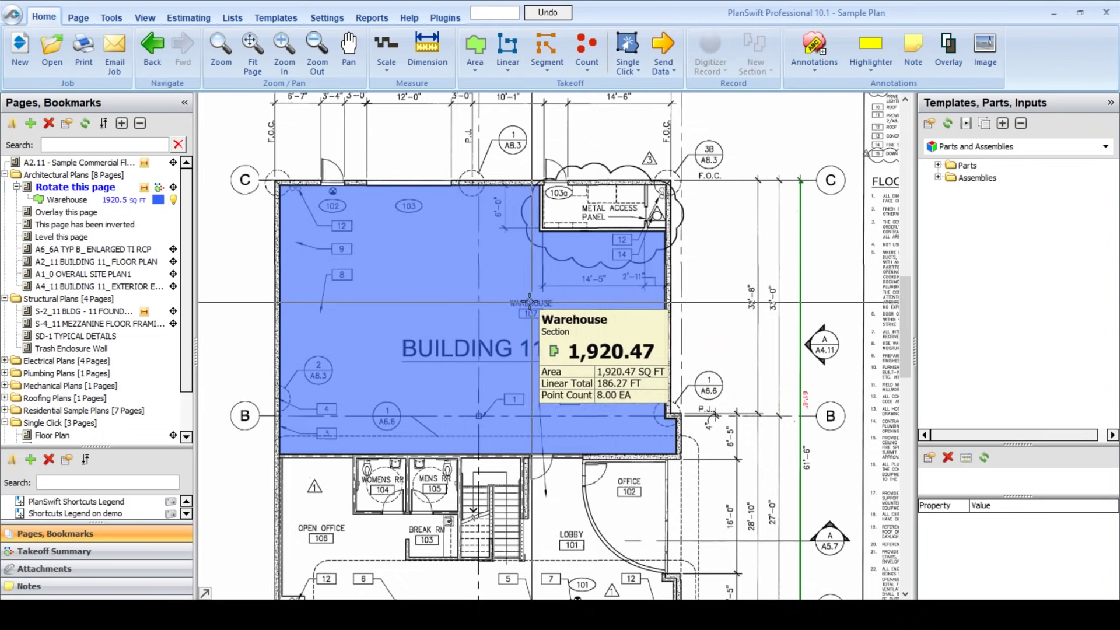
Step: Add a new section to the Warehouse takeoff as a four-point rectangle in the blank space left of Building 11
{"action": "left_click", "coordinate": [349, 53]}
{"action": "left_click_drag", "start_coordinate": [225, 224], "coordinate": [319, 210]}
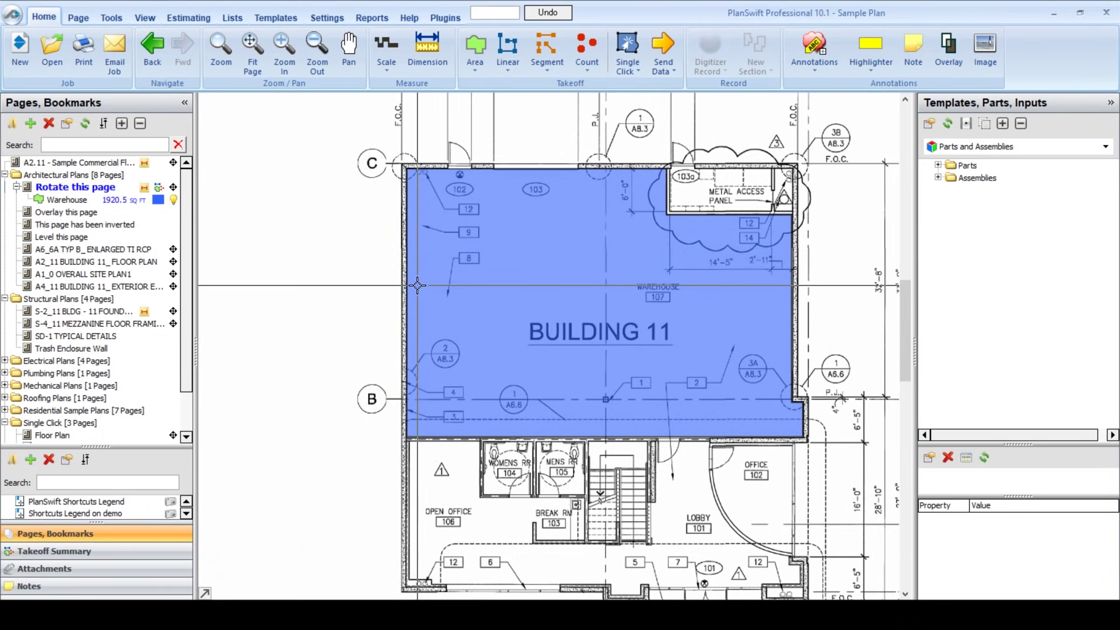
{"action": "left_click", "coordinate": [479, 285]}
{"action": "right_click", "coordinate": [479, 284]}
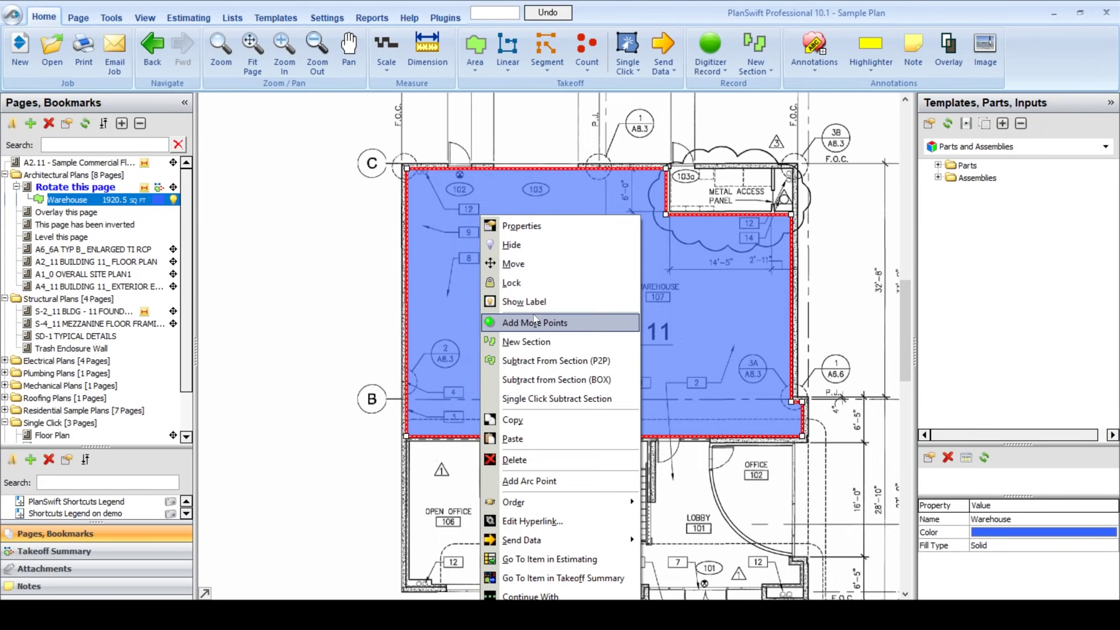
{"action": "left_click", "coordinate": [536, 345]}
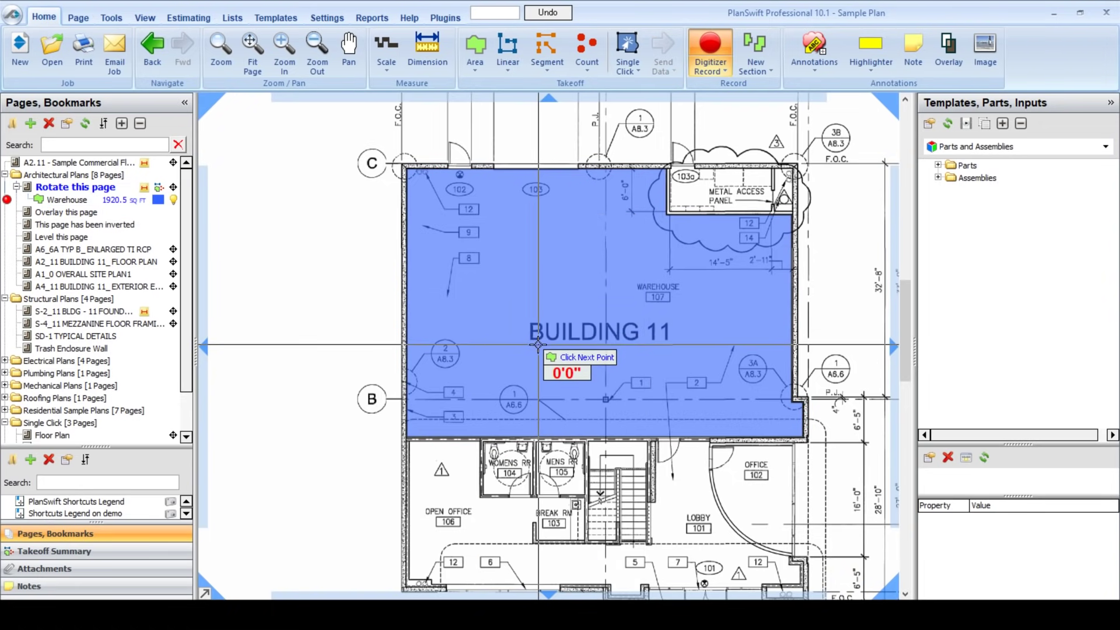
{"action": "left_click_drag", "start_coordinate": [257, 256], "coordinate": [482, 243]}
{"action": "left_click", "coordinate": [498, 169]}
{"action": "left_click", "coordinate": [497, 350]}
{"action": "left_click", "coordinate": [356, 350]}
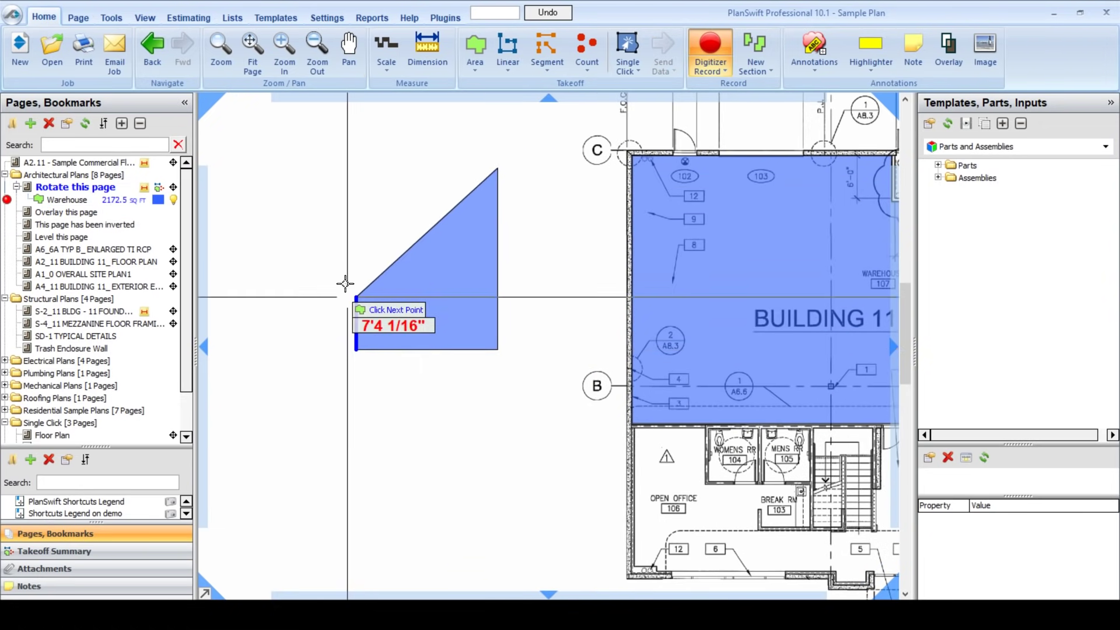
{"action": "left_click", "coordinate": [356, 164]}
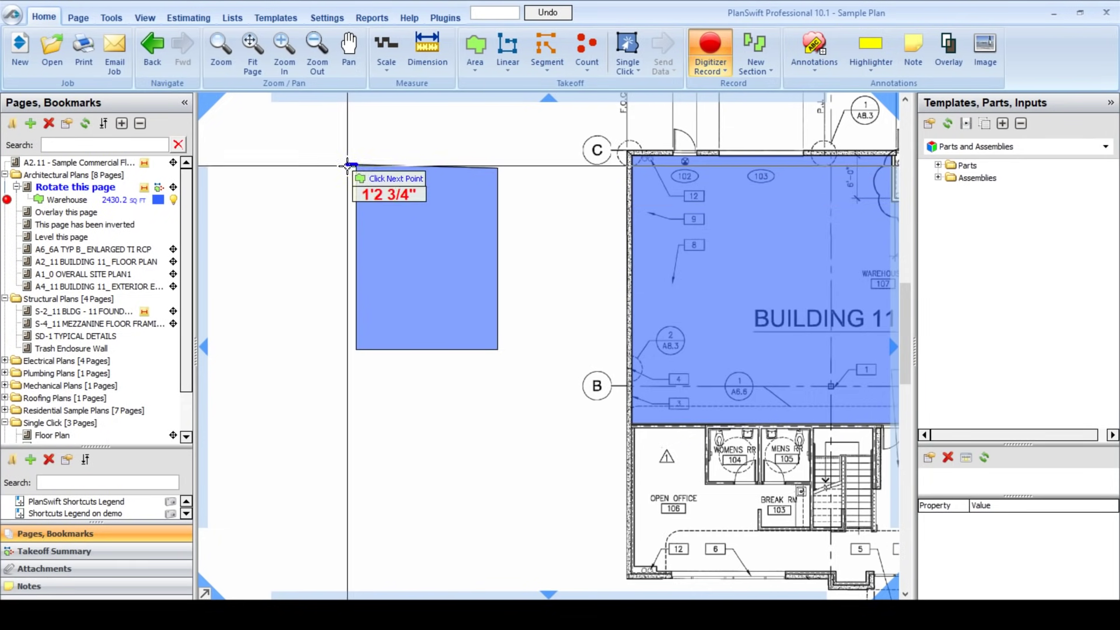
{"action": "right_click", "coordinate": [488, 143]}
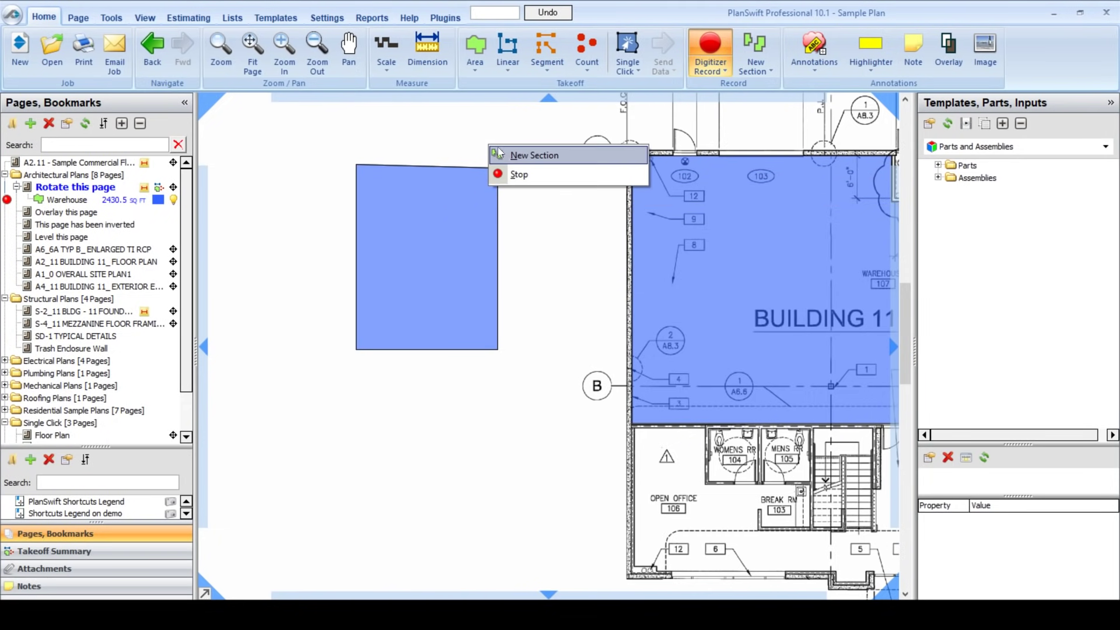
{"action": "left_click", "coordinate": [538, 178]}
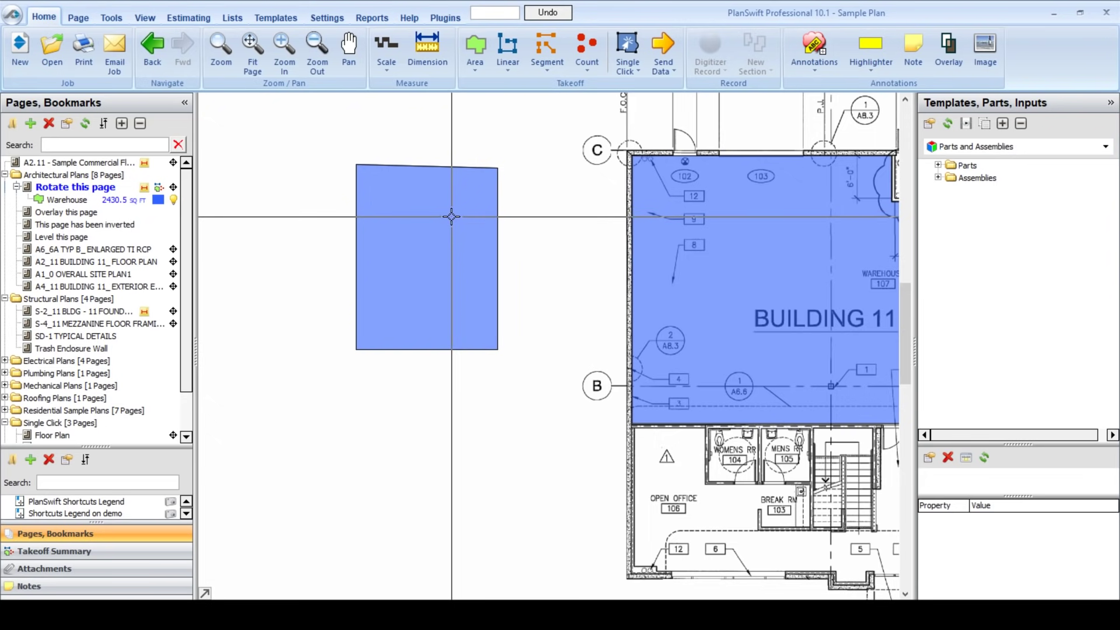
Step: Compare the Warehouse takeoff's combined area with the area of its original section inside Building 11
{"action": "mouse_move", "coordinate": [452, 217]}
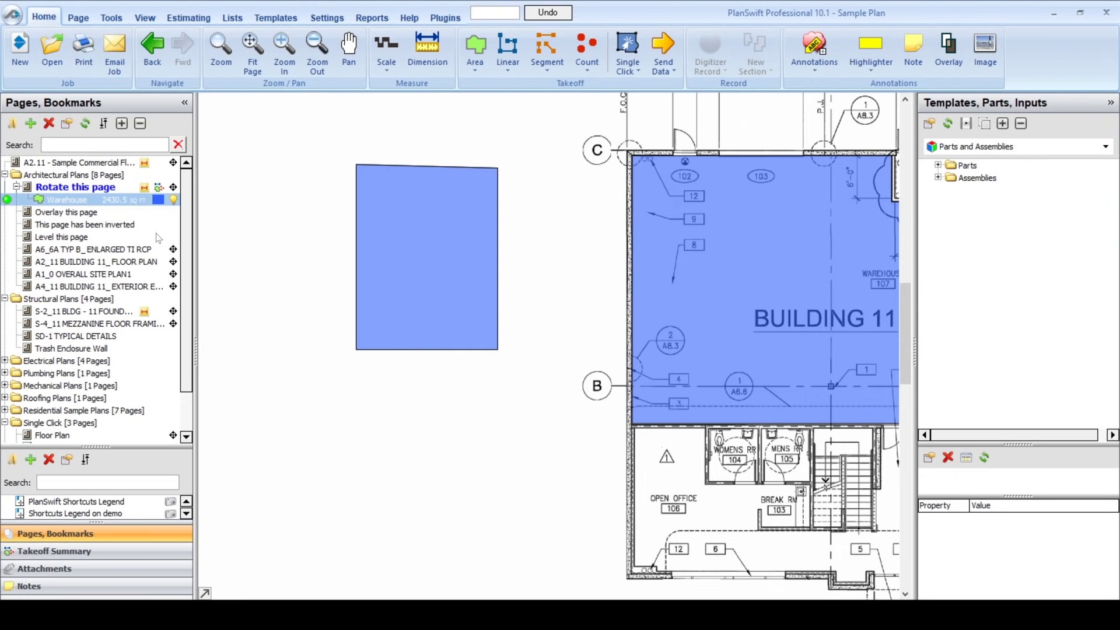
{"action": "left_click_drag", "start_coordinate": [612, 447], "coordinate": [325, 430]}
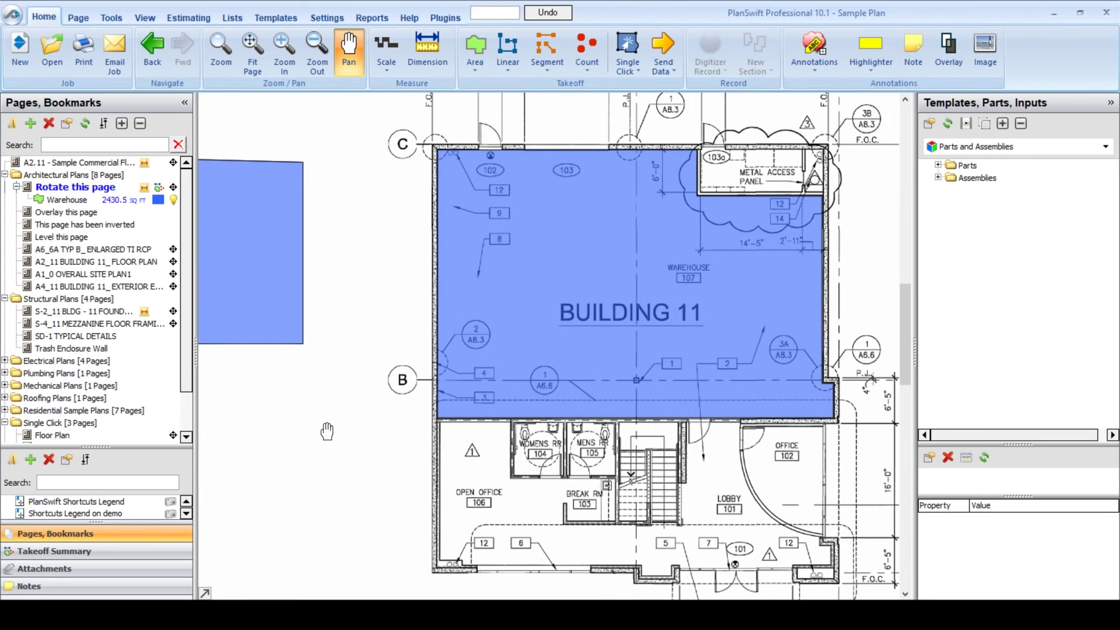
{"action": "mouse_move", "coordinate": [543, 353]}
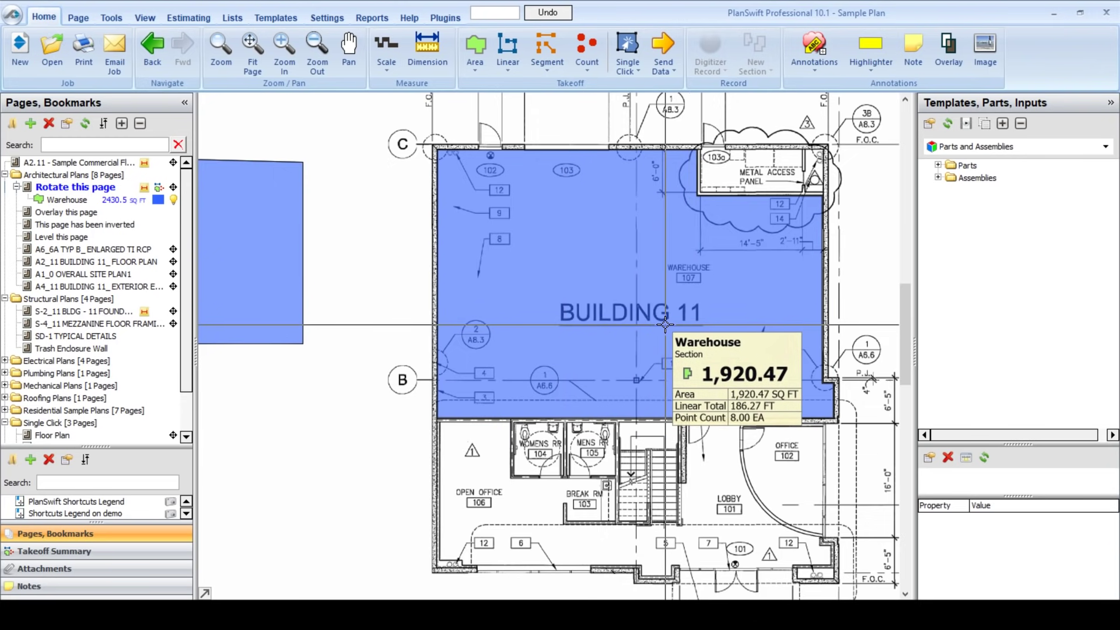
Step: Subtract a four-point cutout around the BUILDING 11 label from the Warehouse section using Subtract From Section (P2P)
{"action": "right_click", "coordinate": [579, 297]}
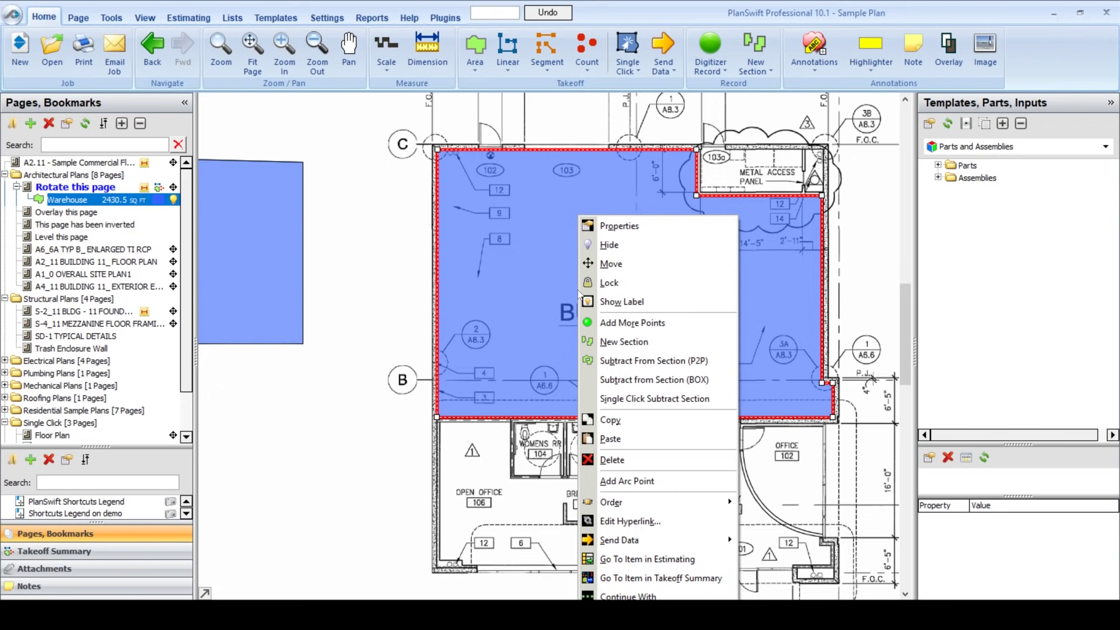
{"action": "left_click", "coordinate": [653, 367]}
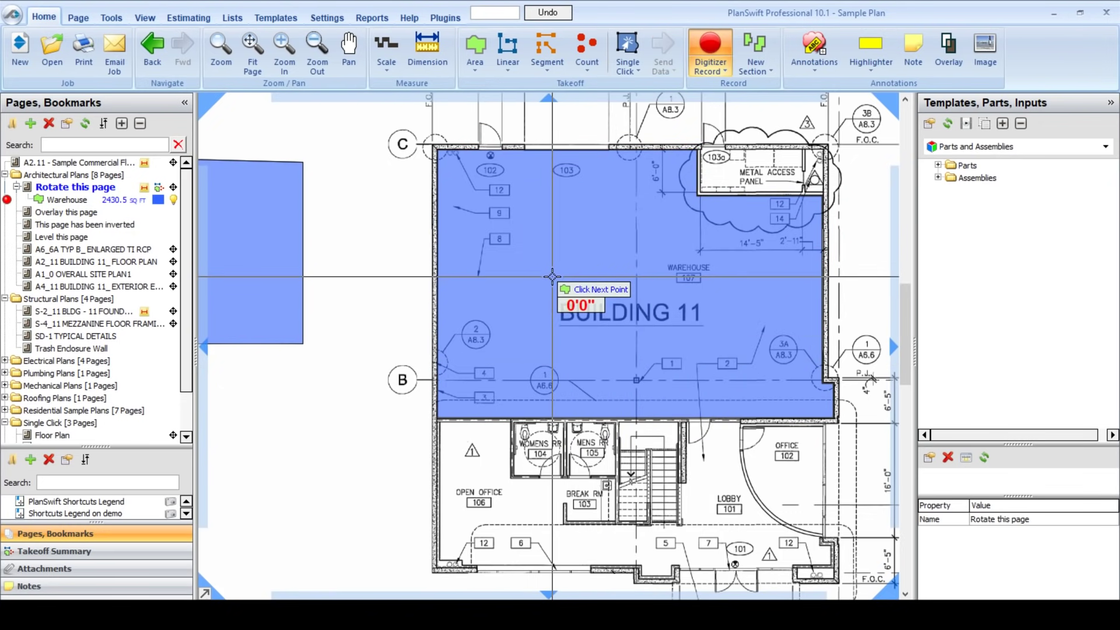
{"action": "left_click", "coordinate": [553, 346]}
{"action": "left_click", "coordinate": [729, 345]}
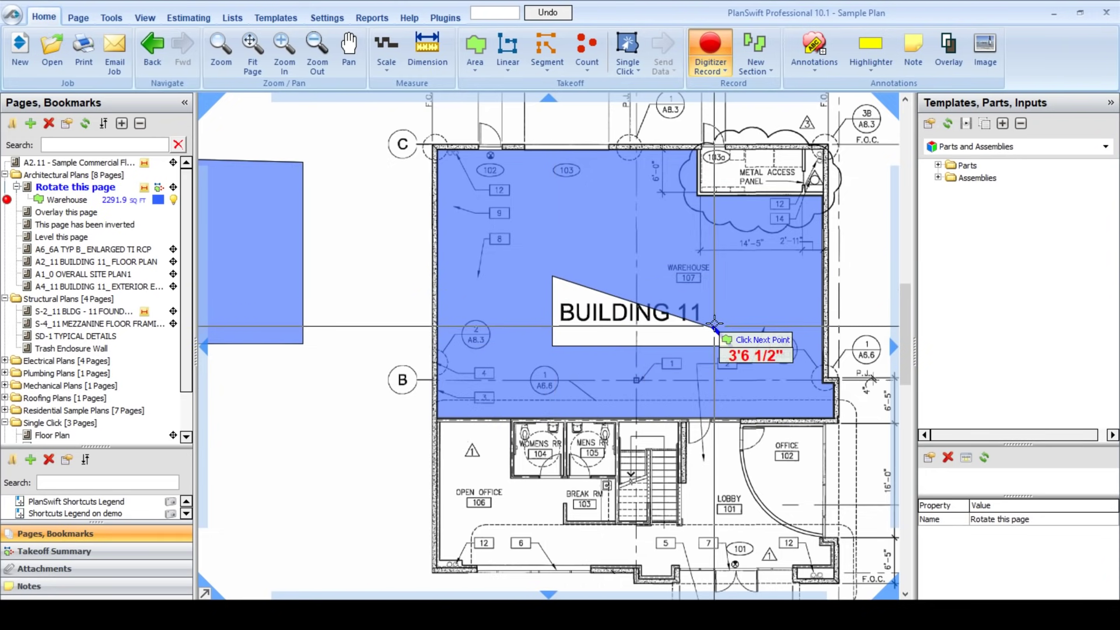
{"action": "left_click", "coordinate": [731, 266]}
{"action": "left_click", "coordinate": [552, 275]}
{"action": "right_click", "coordinate": [667, 272]}
{"action": "left_click", "coordinate": [694, 292]}
{"action": "mouse_move", "coordinate": [590, 292]}
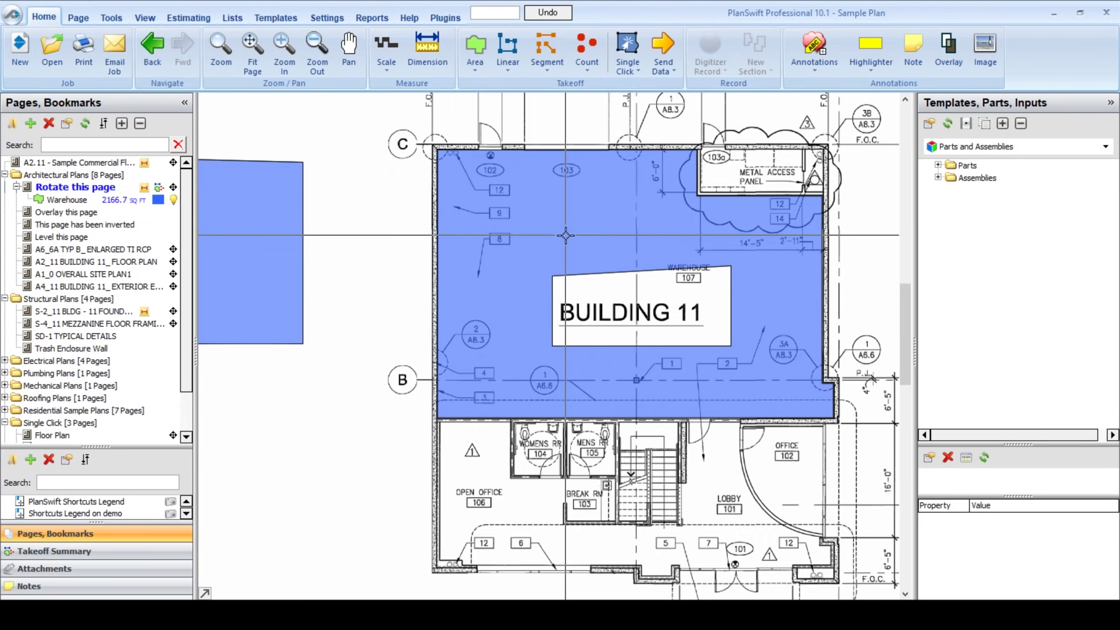
{"action": "mouse_move", "coordinate": [565, 236]}
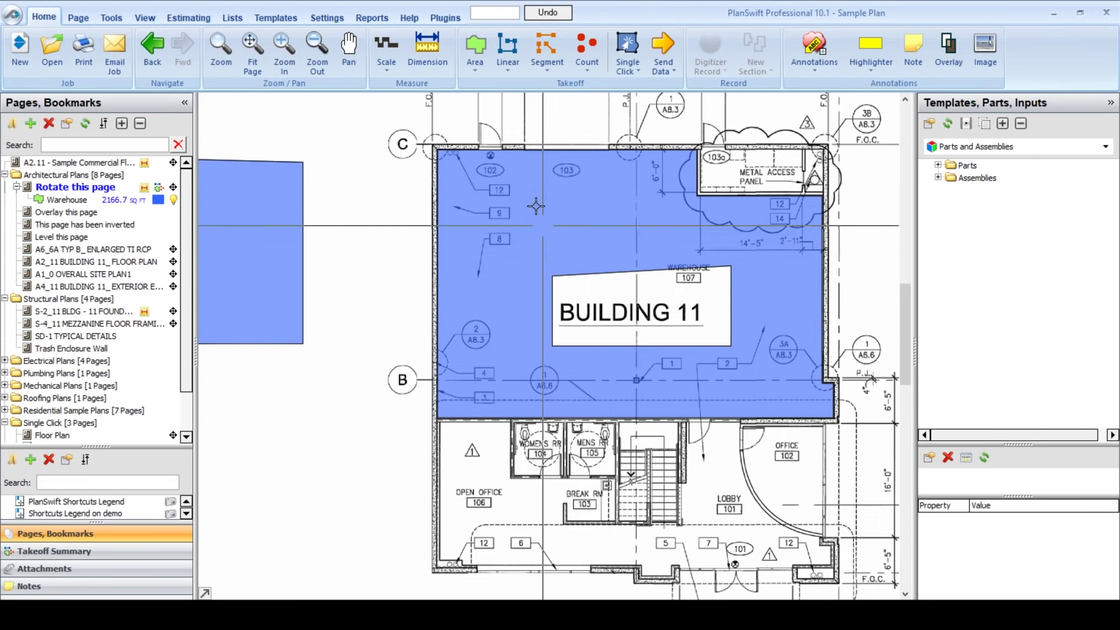
{"action": "left_click", "coordinate": [480, 66]}
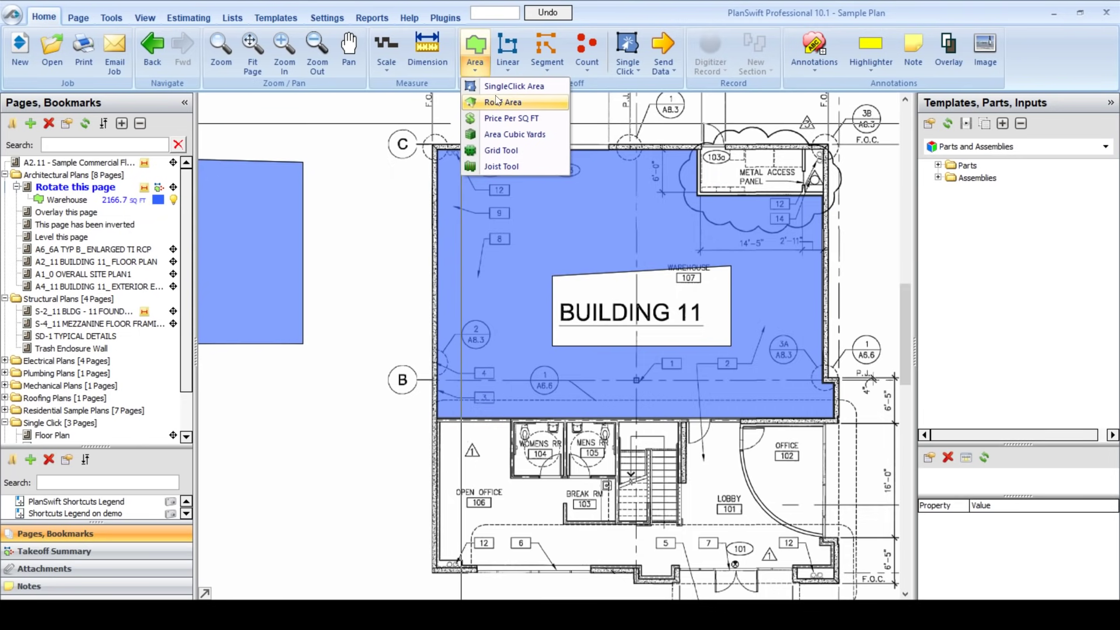
{"action": "left_click", "coordinate": [478, 65]}
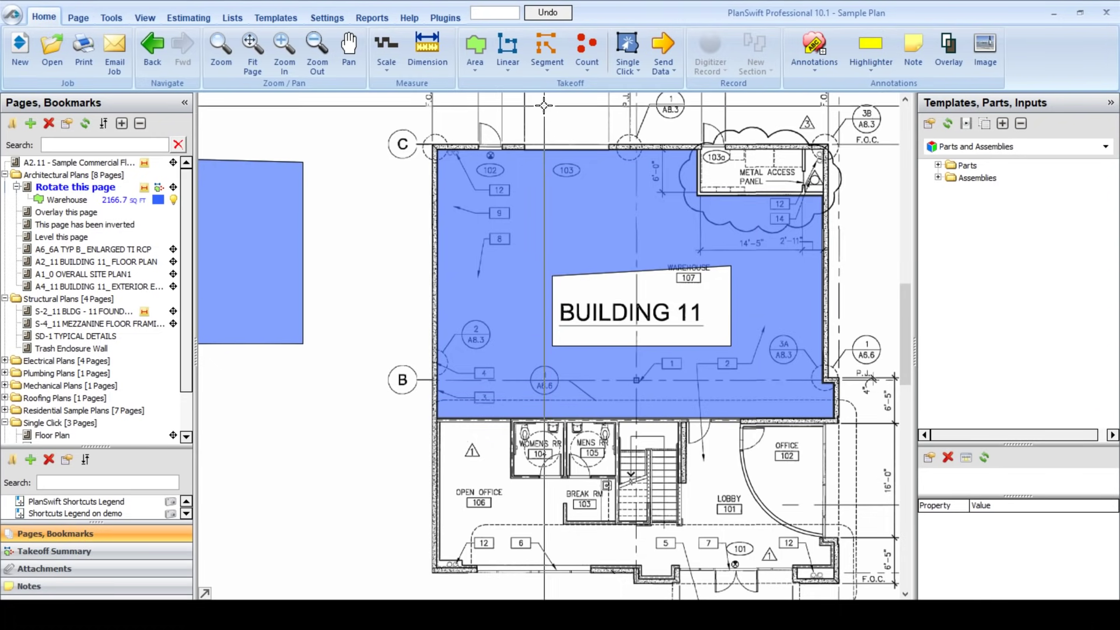
Step: Create a Linear takeoff named Exterior Walls with a red color
{"action": "left_click", "coordinate": [512, 43]}
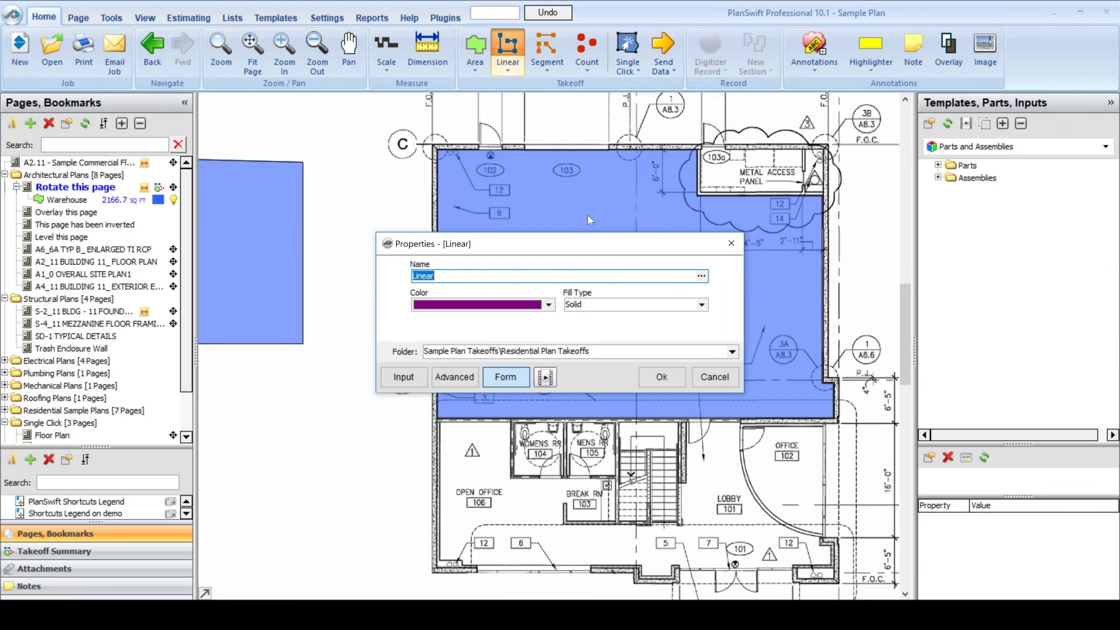
{"action": "type", "text": "Exterior Walls"}
{"action": "left_click", "coordinate": [551, 305]}
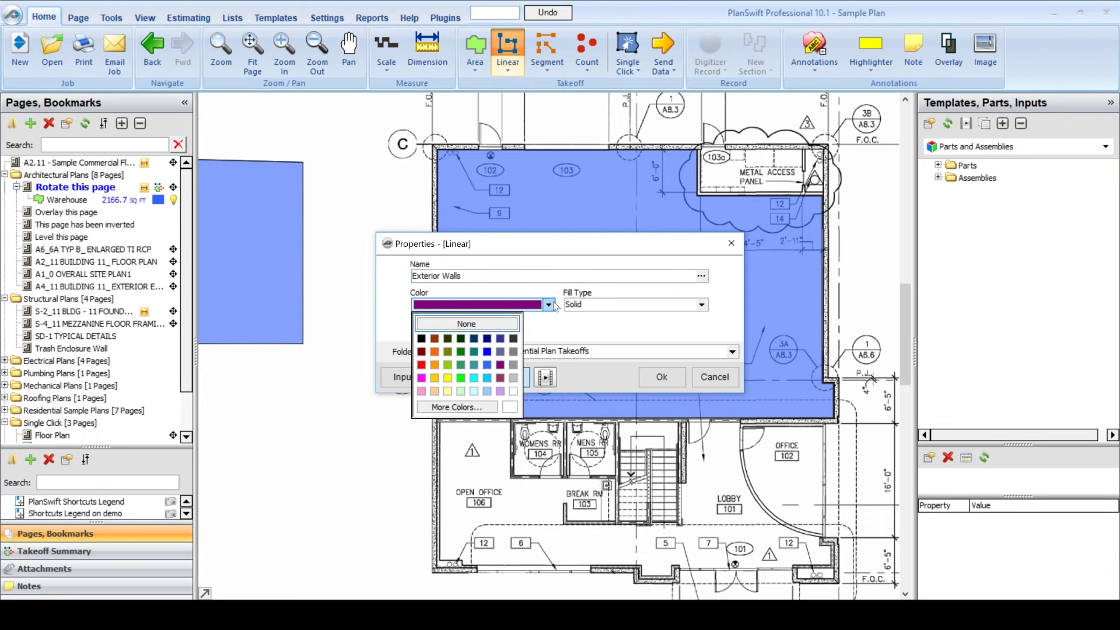
{"action": "left_click", "coordinate": [421, 365]}
{"action": "left_click", "coordinate": [665, 376]}
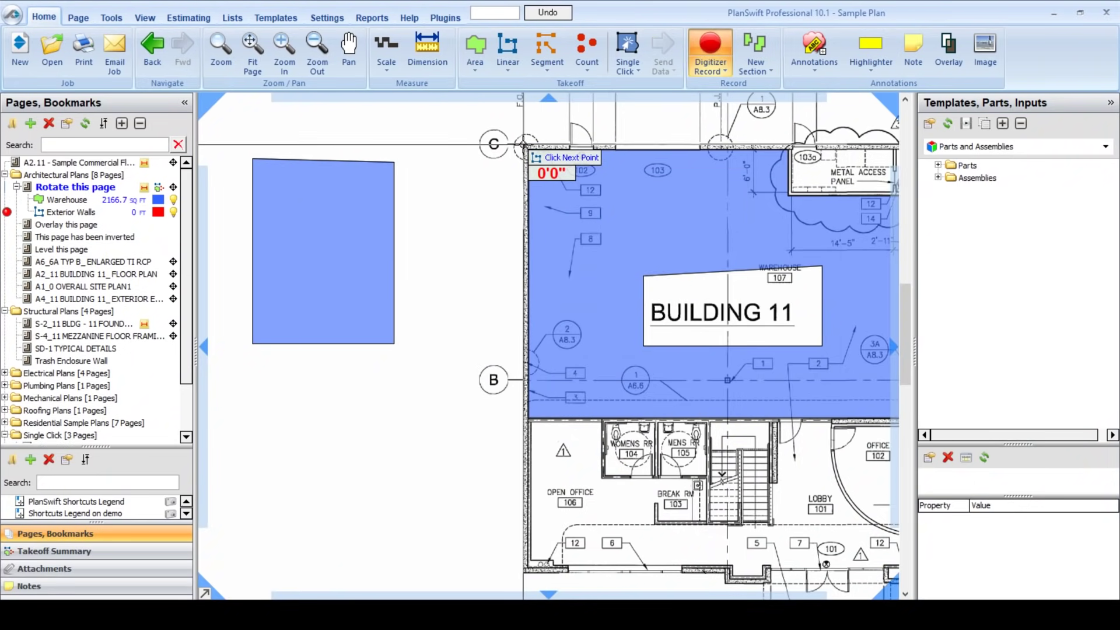
Step: Trace Building 11's exterior wall from the upper-left corner down and along the lower wall to the entrance jog, then stop recording
{"action": "left_click_drag", "start_coordinate": [526, 572], "coordinate": [515, 371]}
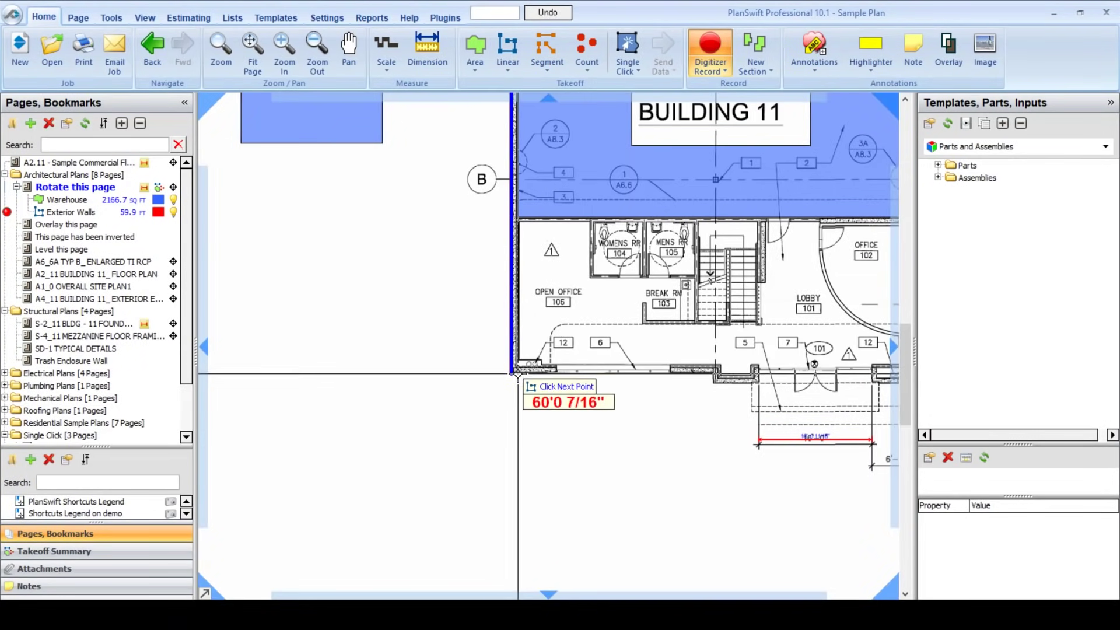
{"action": "left_click", "coordinate": [514, 372]}
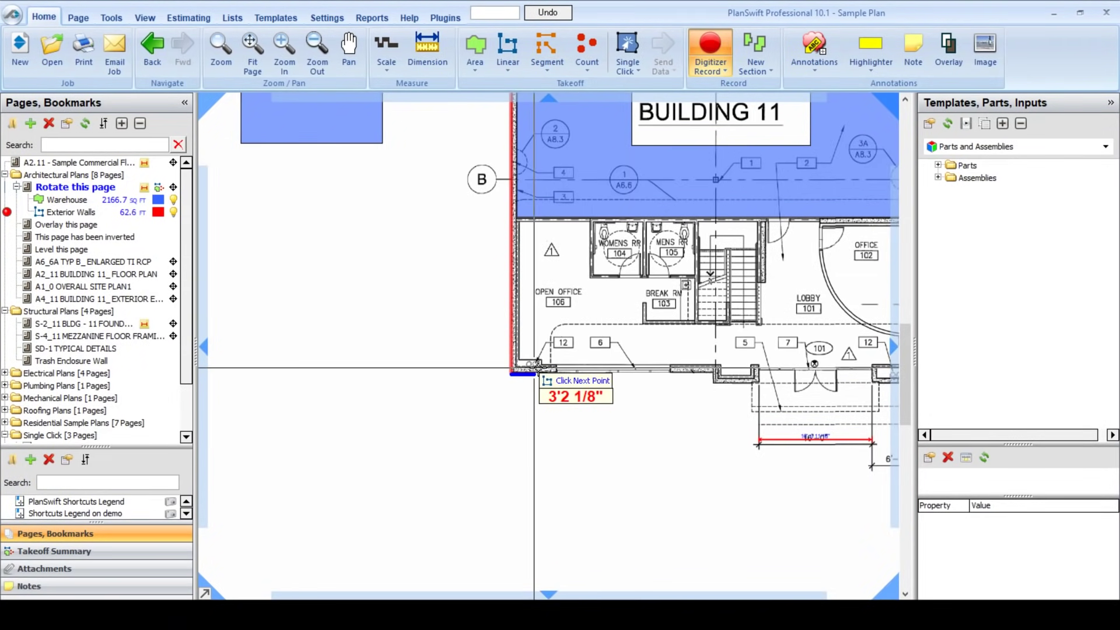
{"action": "left_click", "coordinate": [713, 378]}
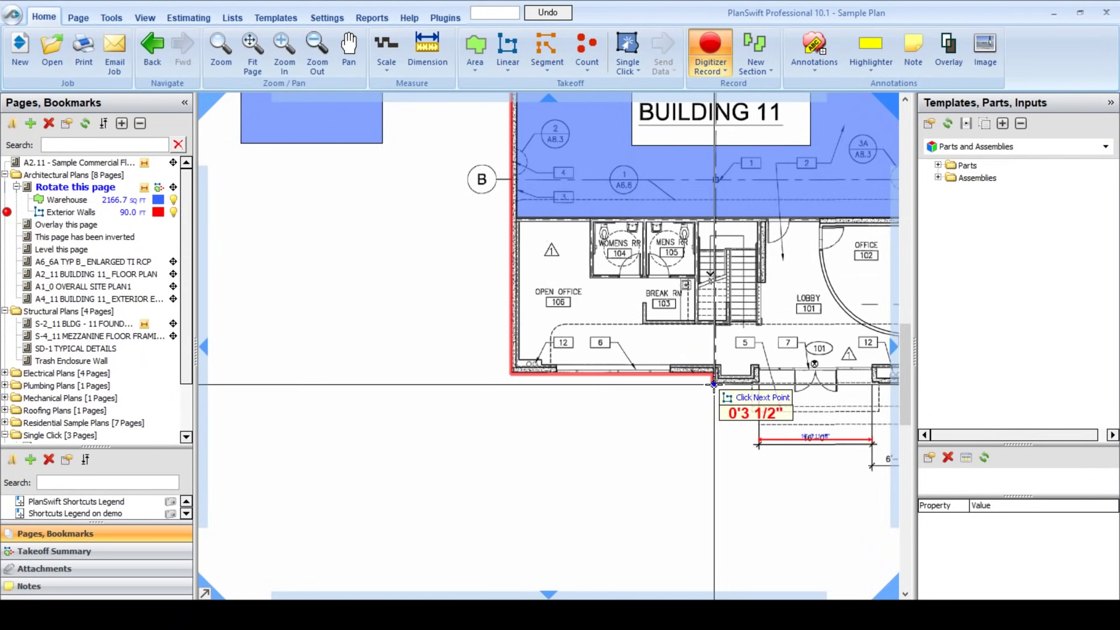
{"action": "right_click", "coordinate": [771, 366]}
{"action": "left_click", "coordinate": [788, 390]}
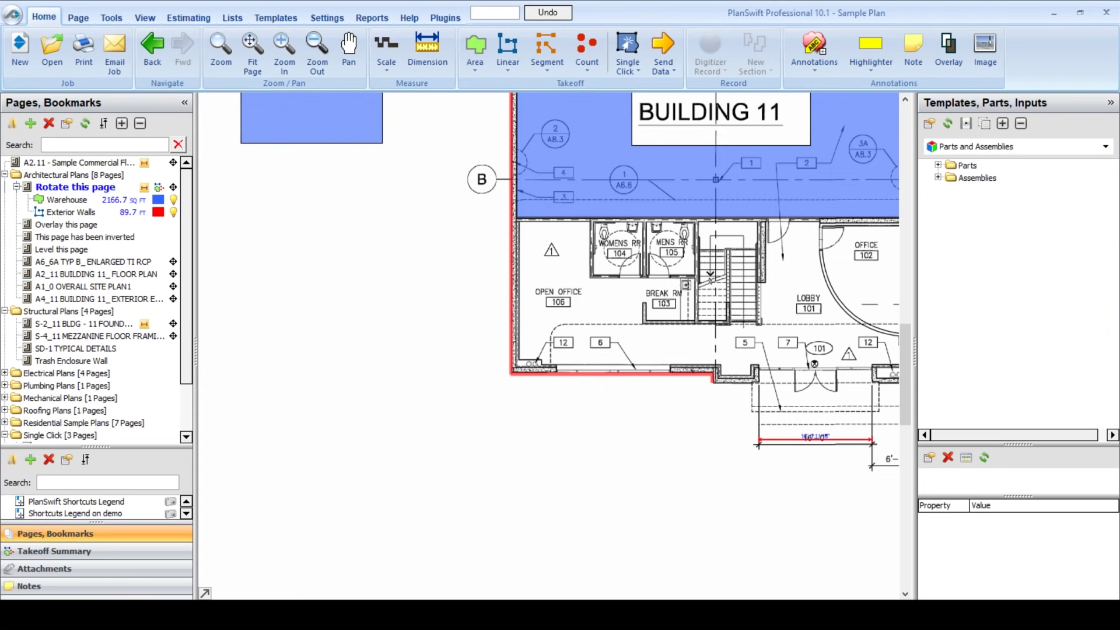
Step: Create a Segment takeoff named Interior Walls with the default color and fill
{"action": "mouse_move", "coordinate": [511, 286]}
{"action": "left_click", "coordinate": [555, 40]}
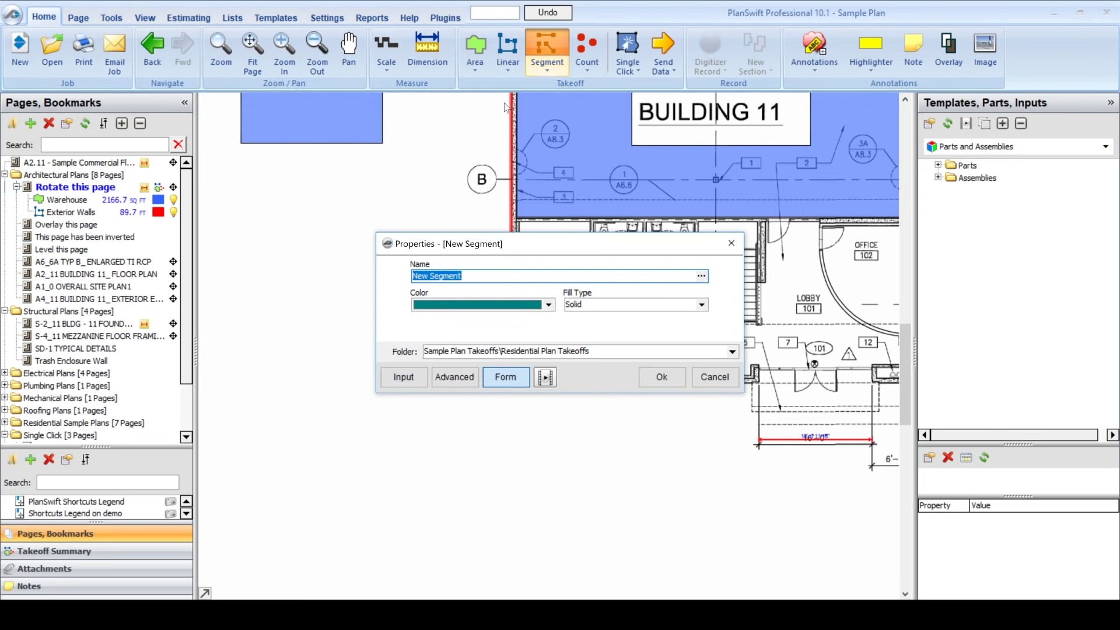
{"action": "type", "text": "Interior Walls"}
{"action": "left_click", "coordinate": [661, 377]}
Step: Digitize Interior Walls segments along the left wall of Womens RR 104 and the wall it shares with Mens RR 105
{"action": "scroll", "coordinate": [481, 310], "scroll_direction": "up", "scroll_amount": 4}
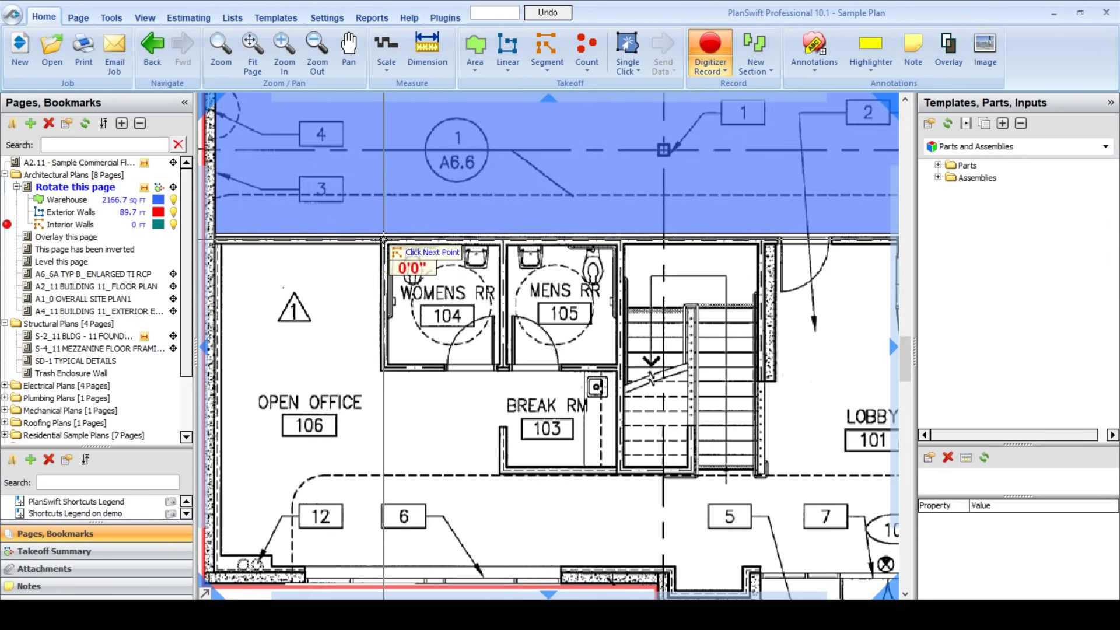
{"action": "left_click", "coordinate": [384, 239]}
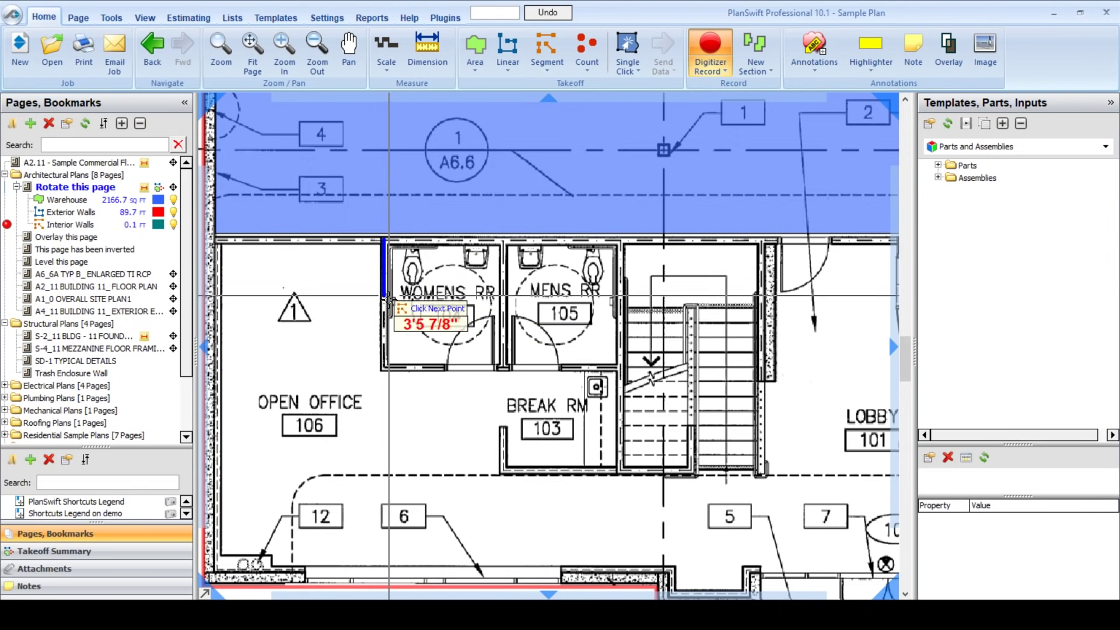
{"action": "double_click", "coordinate": [383, 368]}
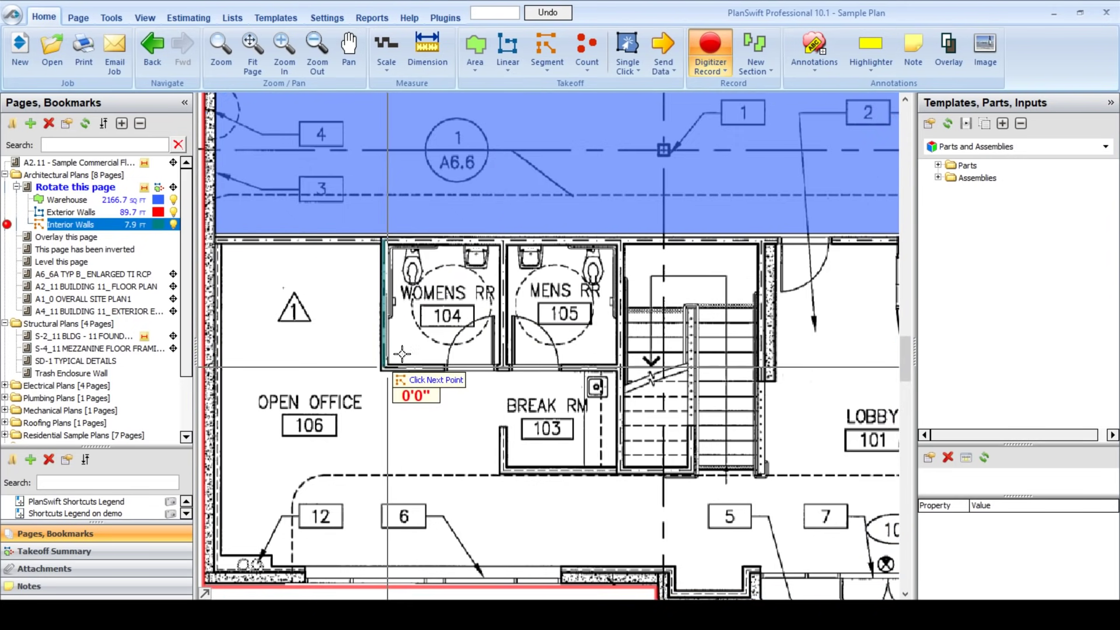
{"action": "left_click", "coordinate": [504, 239]}
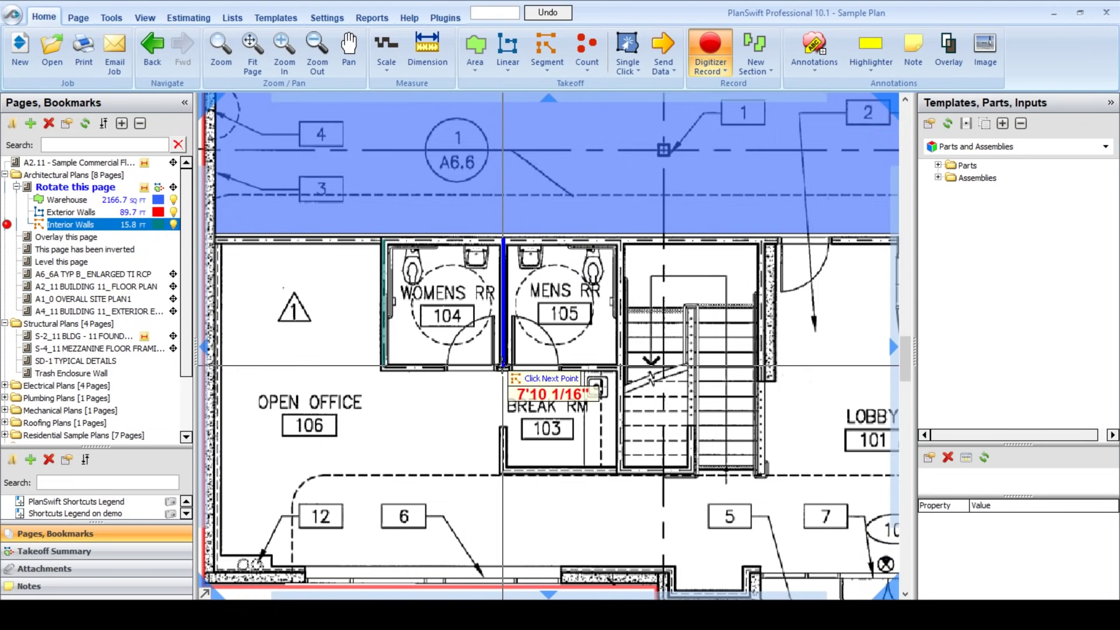
{"action": "double_click", "coordinate": [503, 368]}
Step: Digitize Interior Walls segments along the wall left of the stairs and the stairs' middle wall, then stop recording
{"action": "left_click", "coordinate": [621, 239]}
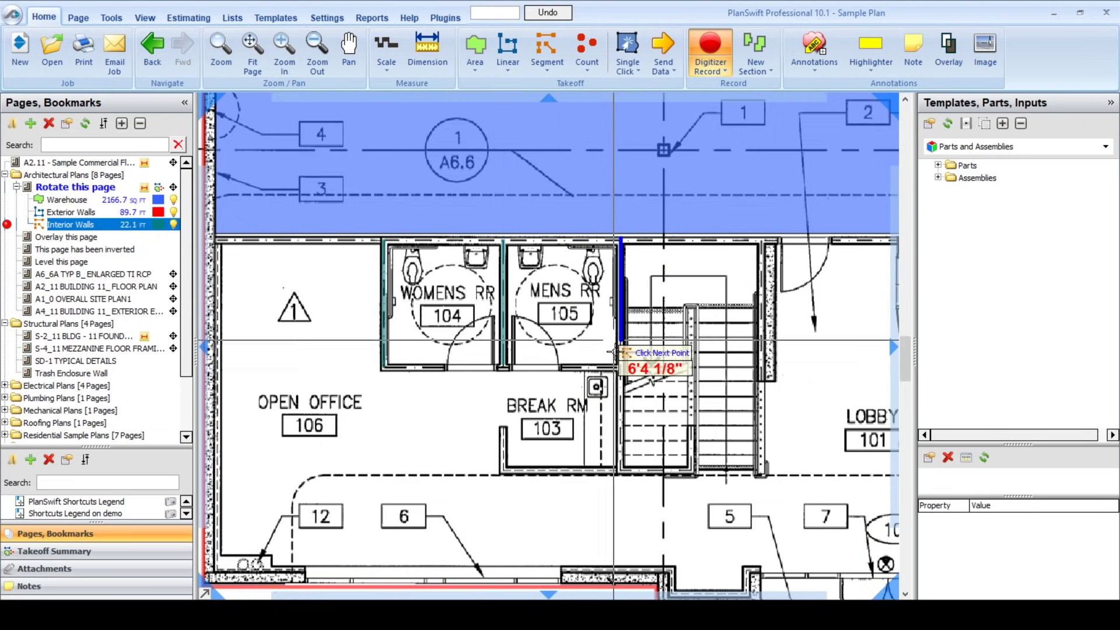
{"action": "double_click", "coordinate": [620, 470]}
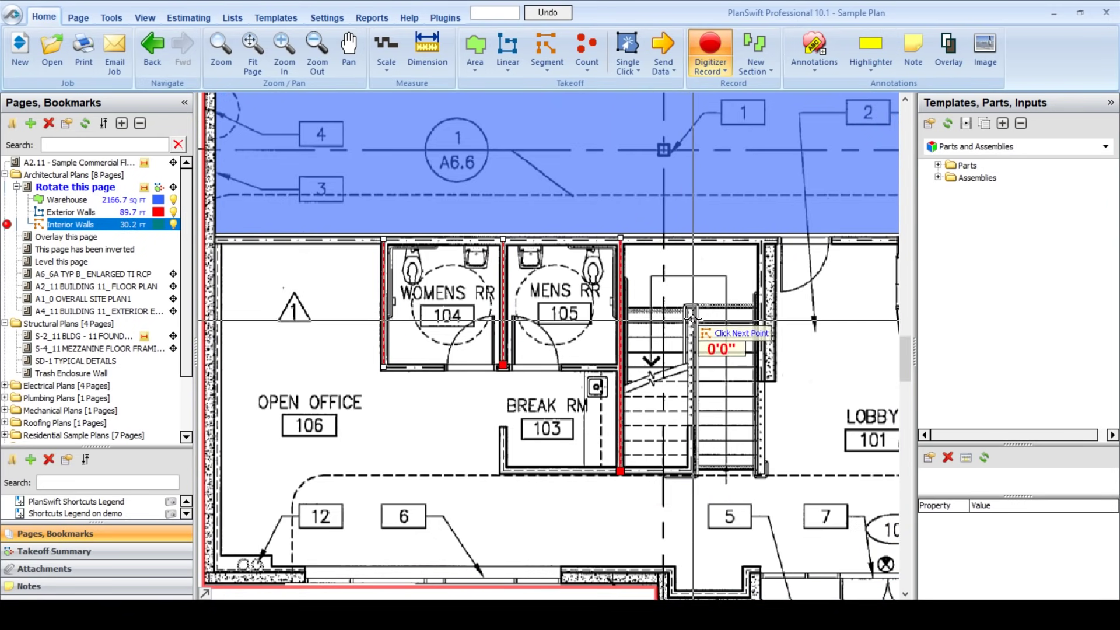
{"action": "left_click", "coordinate": [691, 311]}
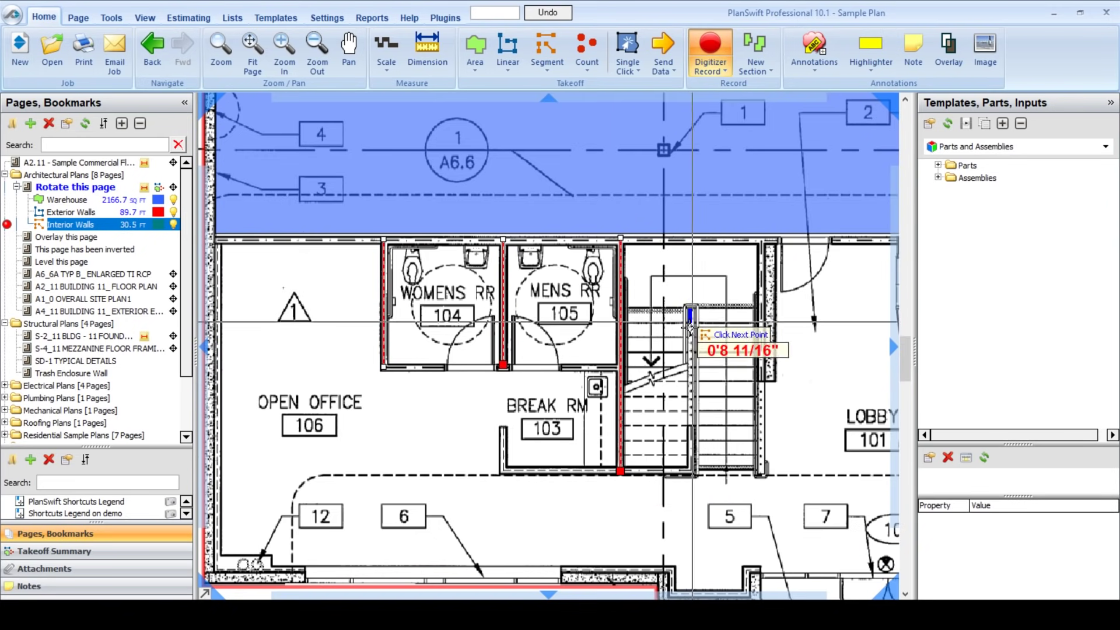
{"action": "double_click", "coordinate": [691, 469]}
{"action": "right_click", "coordinate": [714, 359]}
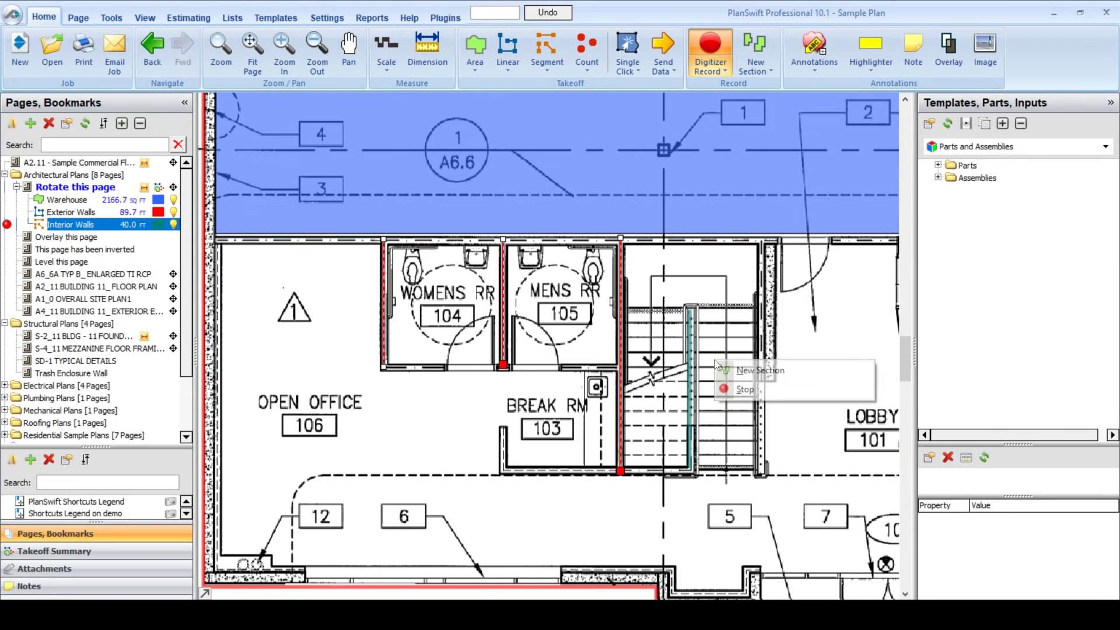
{"action": "left_click", "coordinate": [730, 391]}
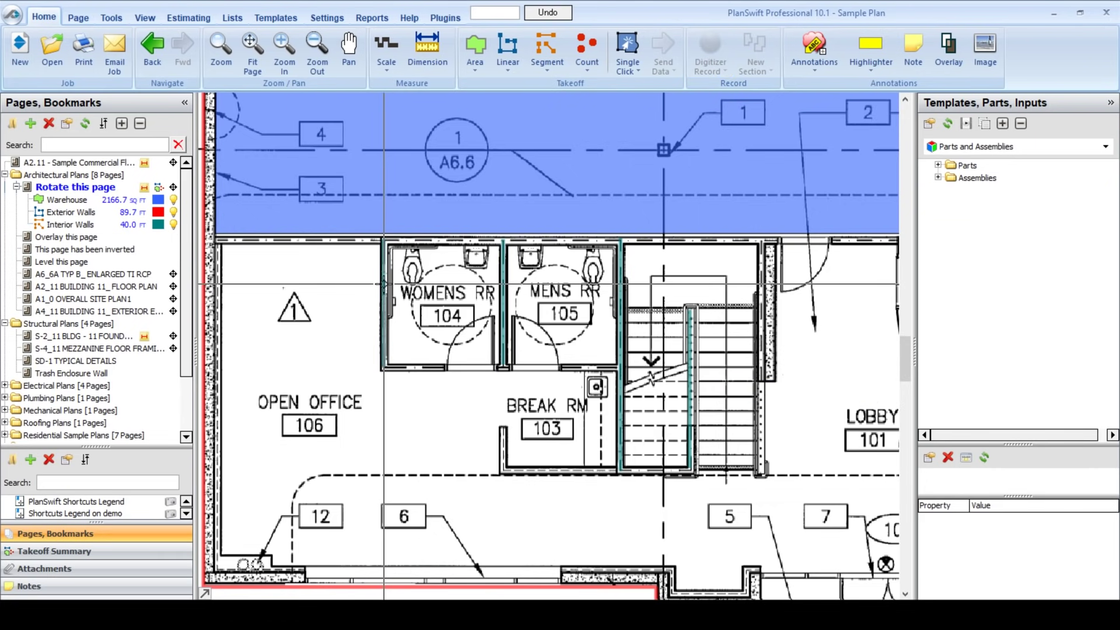
{"action": "mouse_move", "coordinate": [383, 284]}
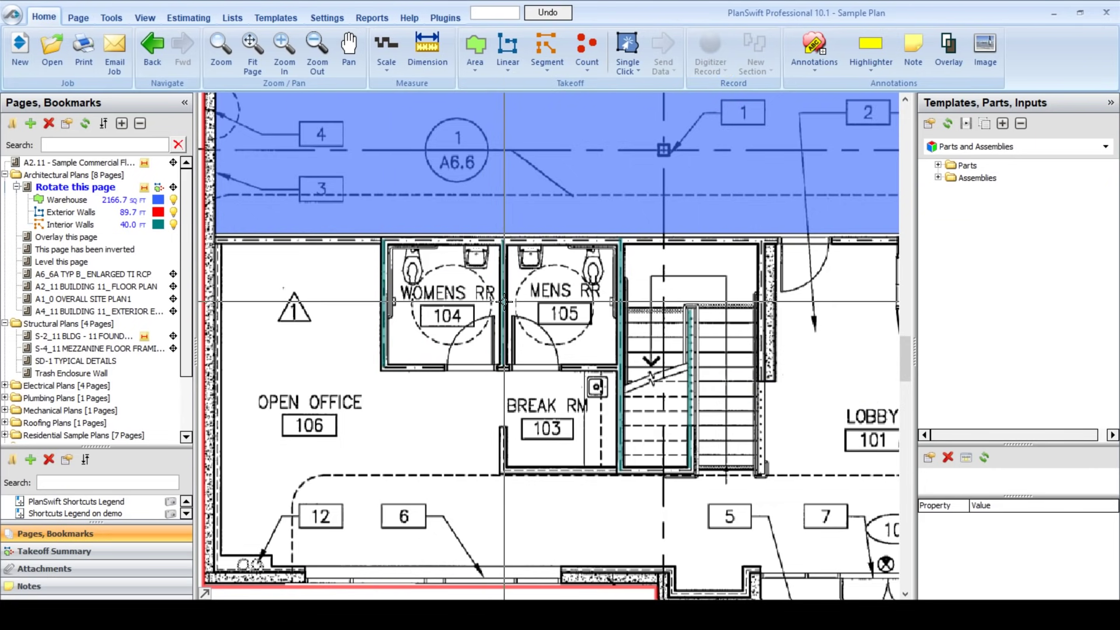
{"action": "mouse_move", "coordinate": [619, 316]}
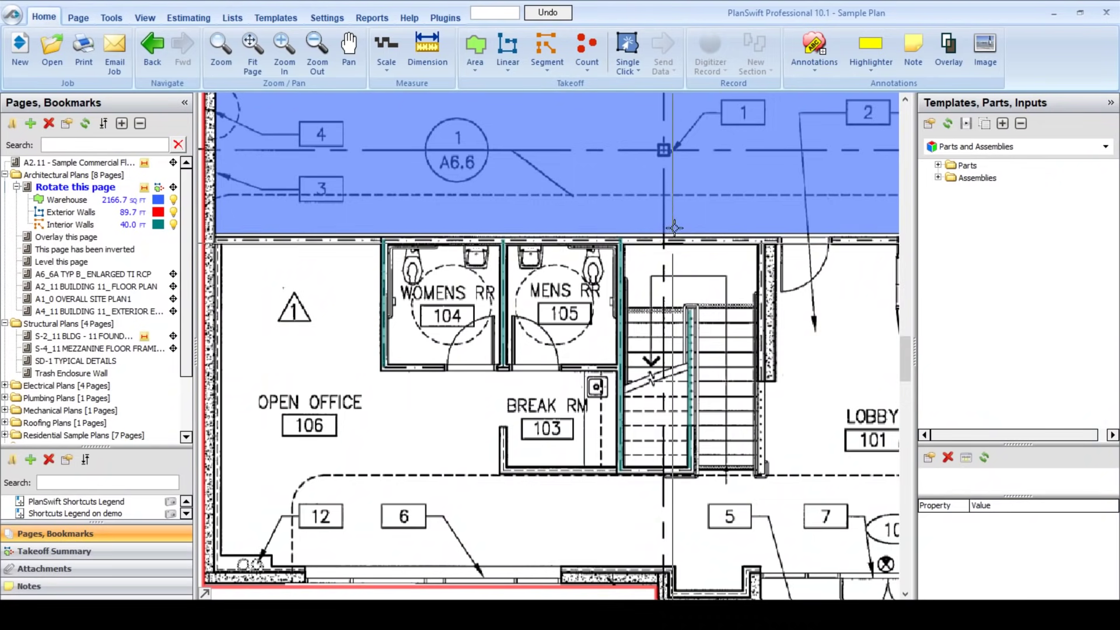
Step: Create a Count takeoff named Doors with the Square shape and a solid red fill
{"action": "scroll", "coordinate": [641, 243], "scroll_direction": "down", "scroll_amount": 3}
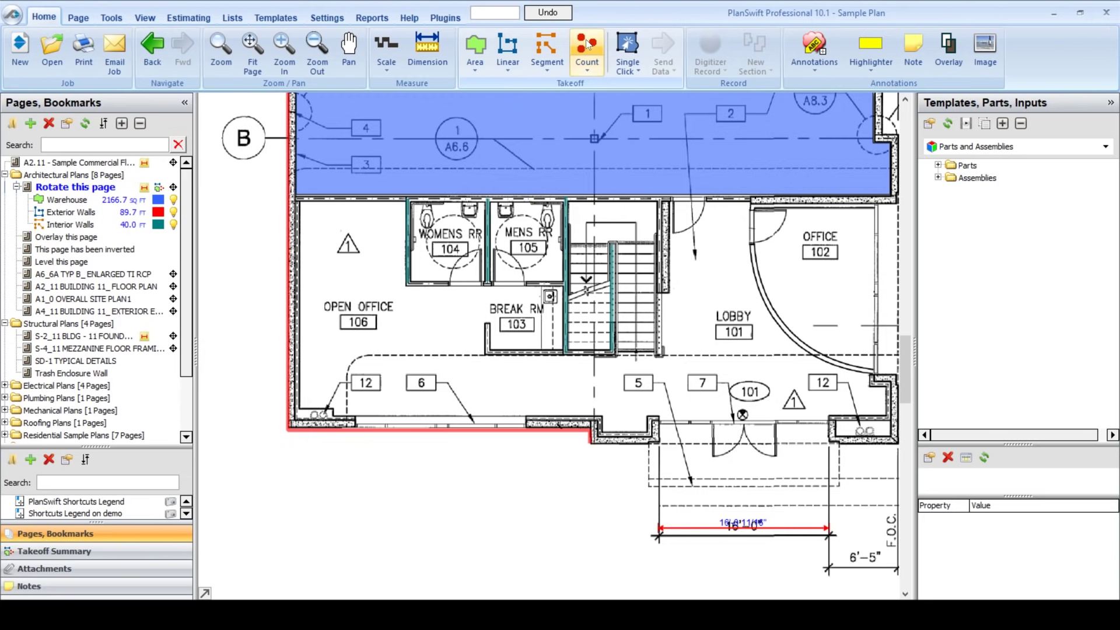
{"action": "left_click", "coordinate": [586, 43]}
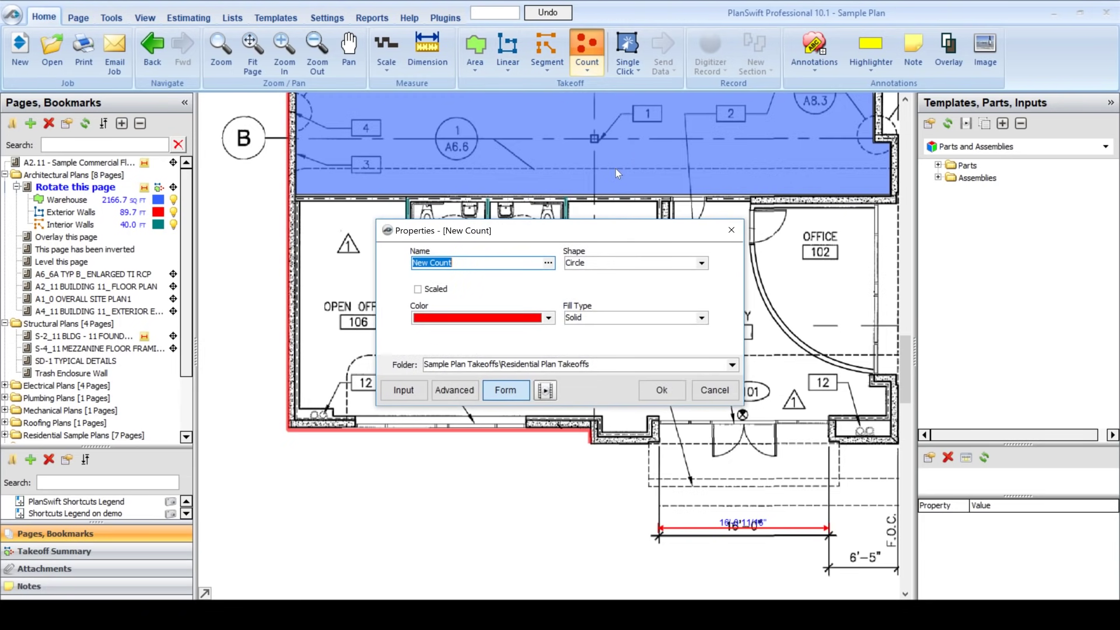
{"action": "type", "text": "Doors"}
{"action": "left_click", "coordinate": [701, 264]}
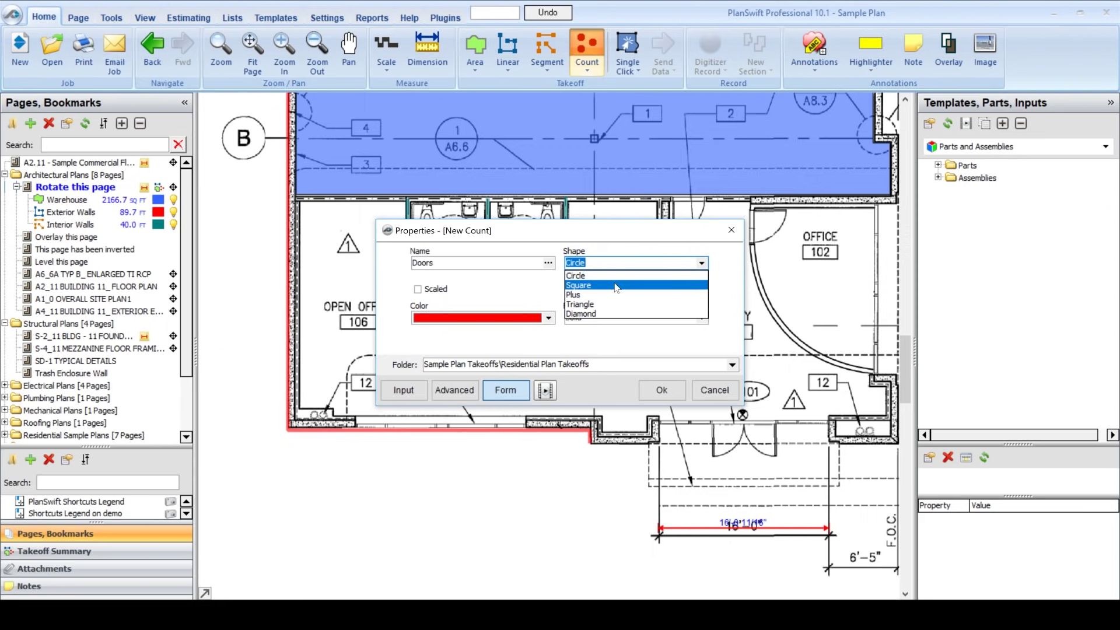
{"action": "left_click", "coordinate": [595, 296]}
{"action": "left_click", "coordinate": [694, 266]}
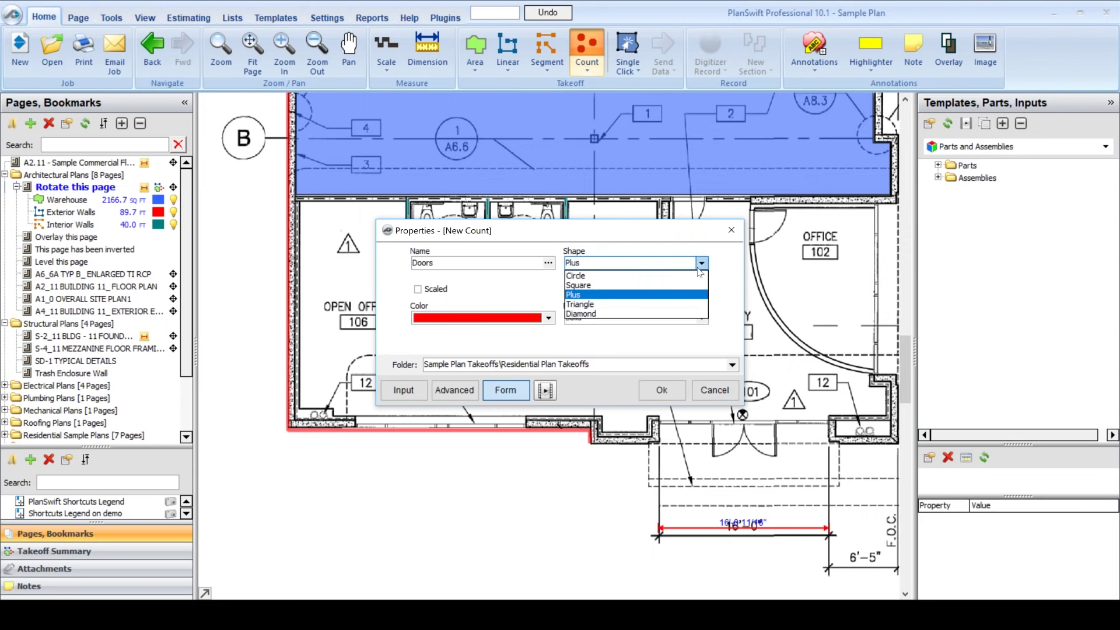
{"action": "left_click", "coordinate": [632, 287]}
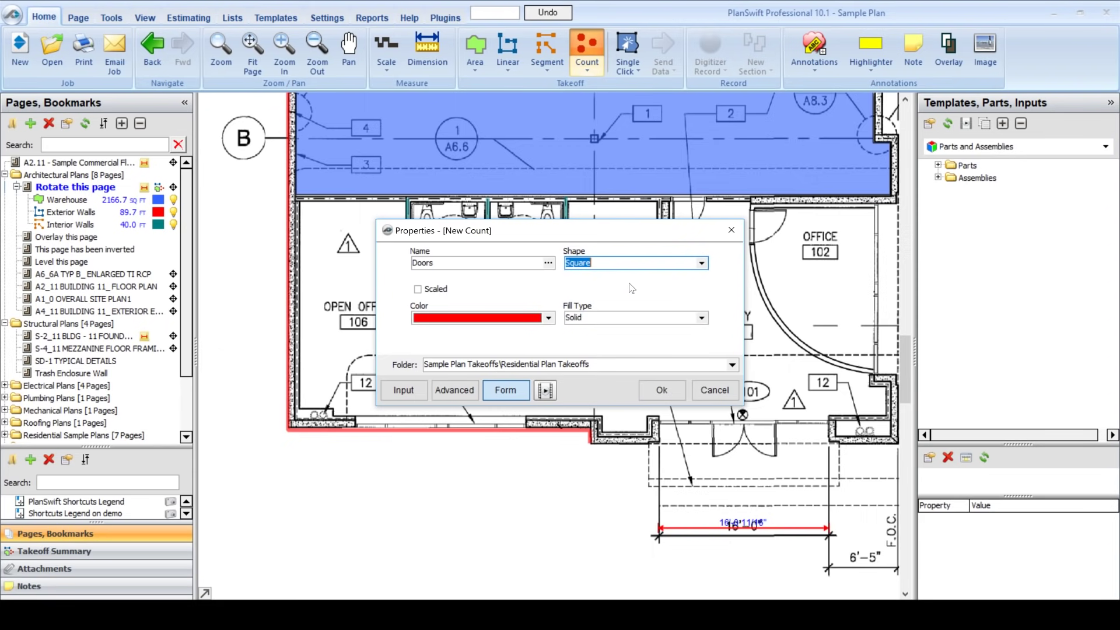
{"action": "left_click", "coordinate": [662, 390]}
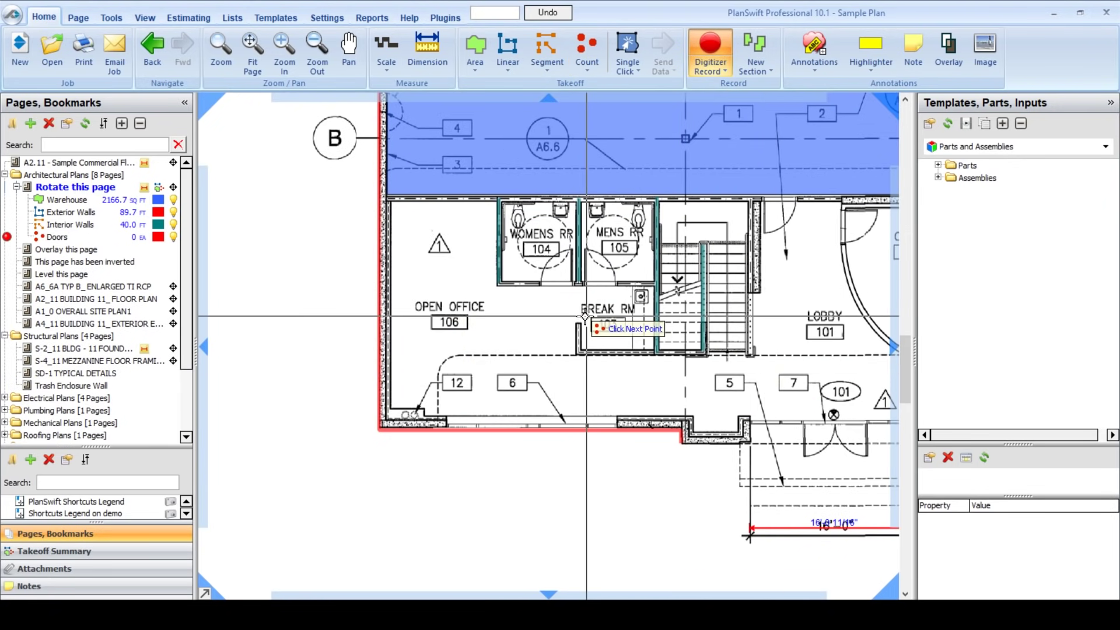
Step: Count both restroom doors, the two leaves of the lobby entrance and the Office 102 door in the Doors takeoff
{"action": "left_click", "coordinate": [558, 284]}
{"action": "left_click", "coordinate": [600, 281]}
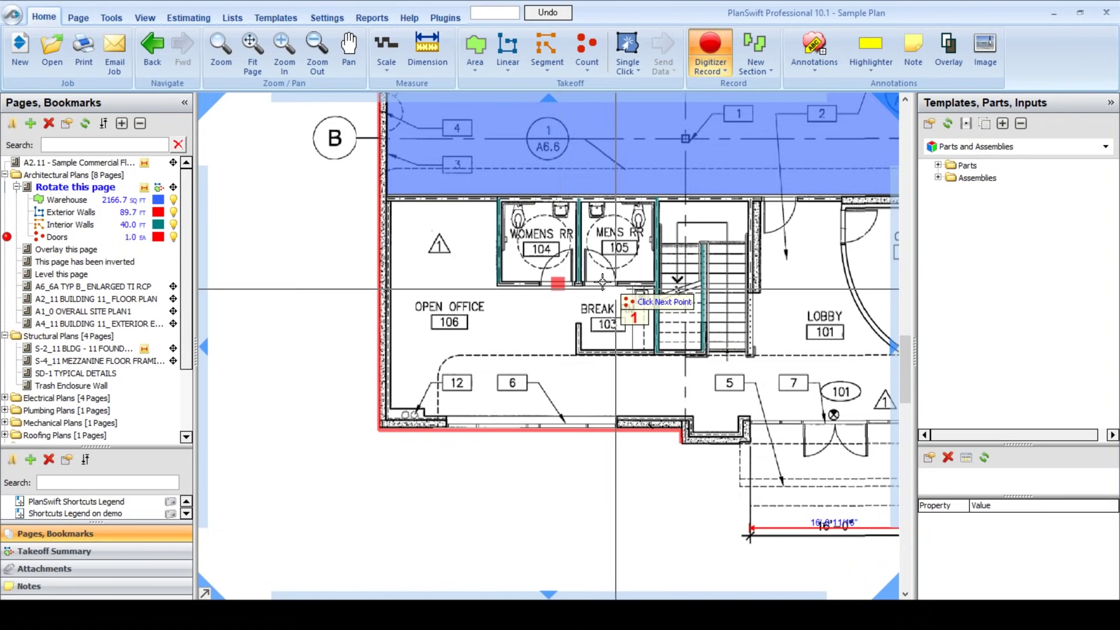
{"action": "left_click", "coordinate": [635, 386]}
{"action": "left_click", "coordinate": [668, 384]}
{"action": "left_click", "coordinate": [656, 181]}
Step: Count the two doors in the warehouse's upper wall and the lobby-to-warehouse door, then stop recording
{"action": "left_click_drag", "start_coordinate": [656, 181], "coordinate": [698, 569]}
{"action": "left_click", "coordinate": [641, 134]}
{"action": "left_click", "coordinate": [315, 147]}
{"action": "left_click", "coordinate": [637, 544]}
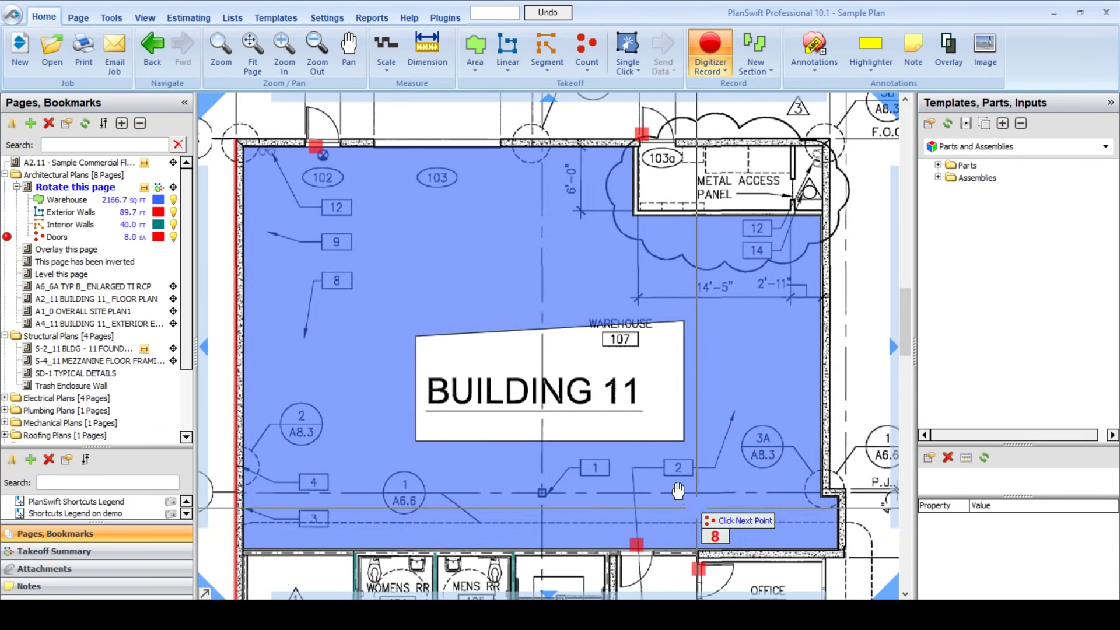
{"action": "left_click_drag", "start_coordinate": [684, 499], "coordinate": [686, 395]}
{"action": "right_click", "coordinate": [684, 396]}
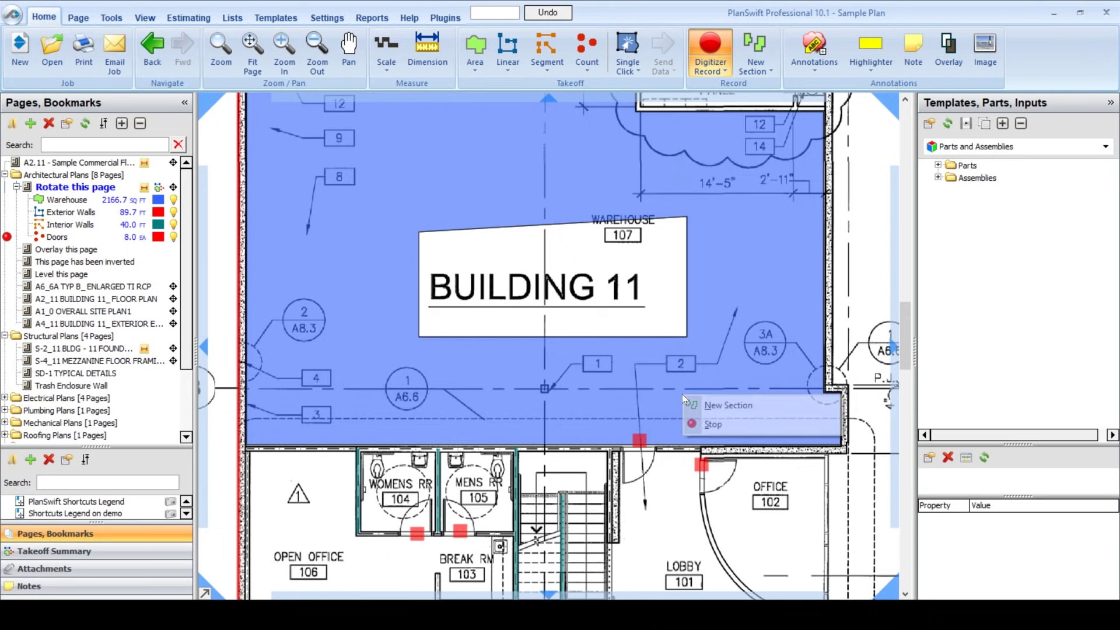
{"action": "left_click", "coordinate": [705, 426]}
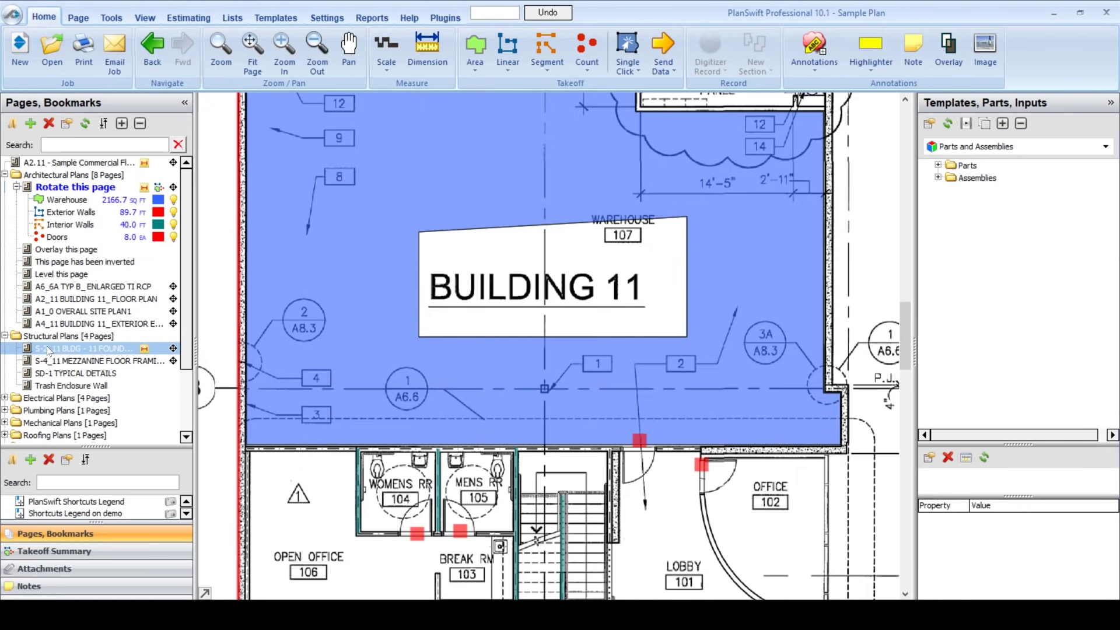
Step: Open the Floor Plan page from the Single Click folder and bring its driveway into view
{"action": "scroll", "coordinate": [51, 350], "scroll_direction": "down", "scroll_amount": 3}
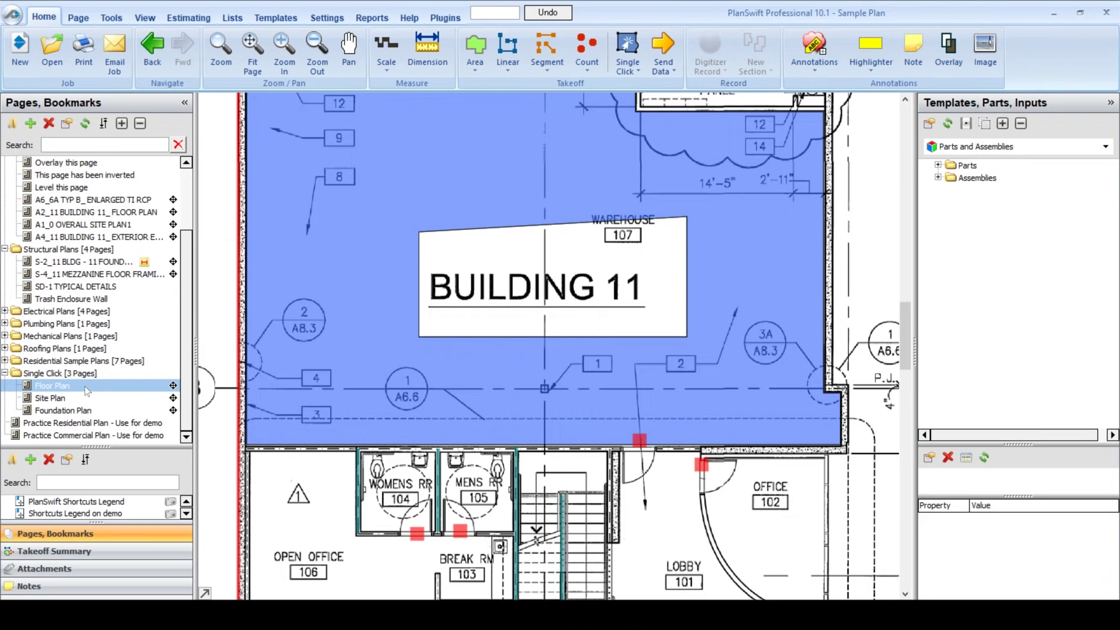
{"action": "left_click", "coordinate": [87, 388]}
{"action": "scroll", "coordinate": [617, 299], "scroll_direction": "up", "scroll_amount": 3}
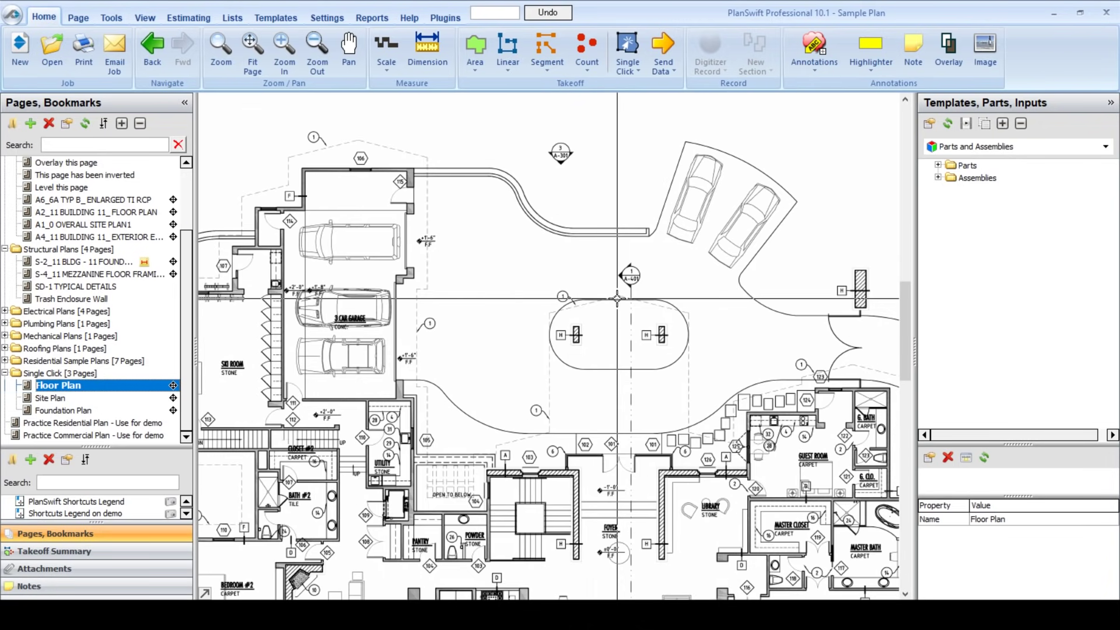
{"action": "scroll", "coordinate": [617, 299], "scroll_direction": "right", "scroll_amount": 3}
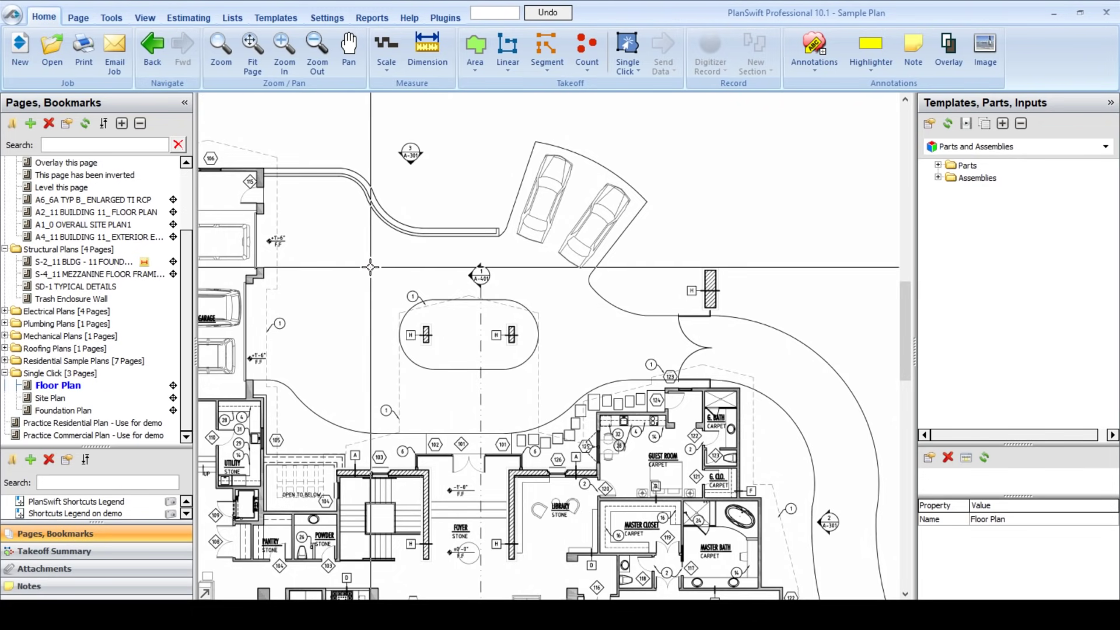
Step: Create a Single Click Area takeoff named Area with a solid green fill and take off the whole driveway
{"action": "left_click", "coordinate": [632, 46]}
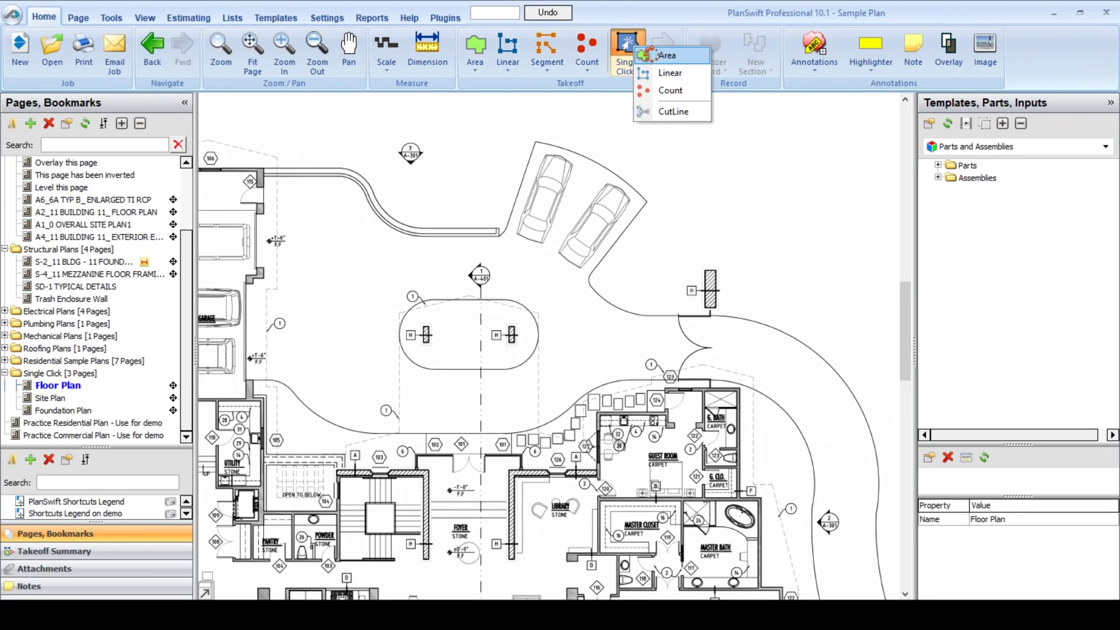
{"action": "left_click", "coordinate": [659, 55]}
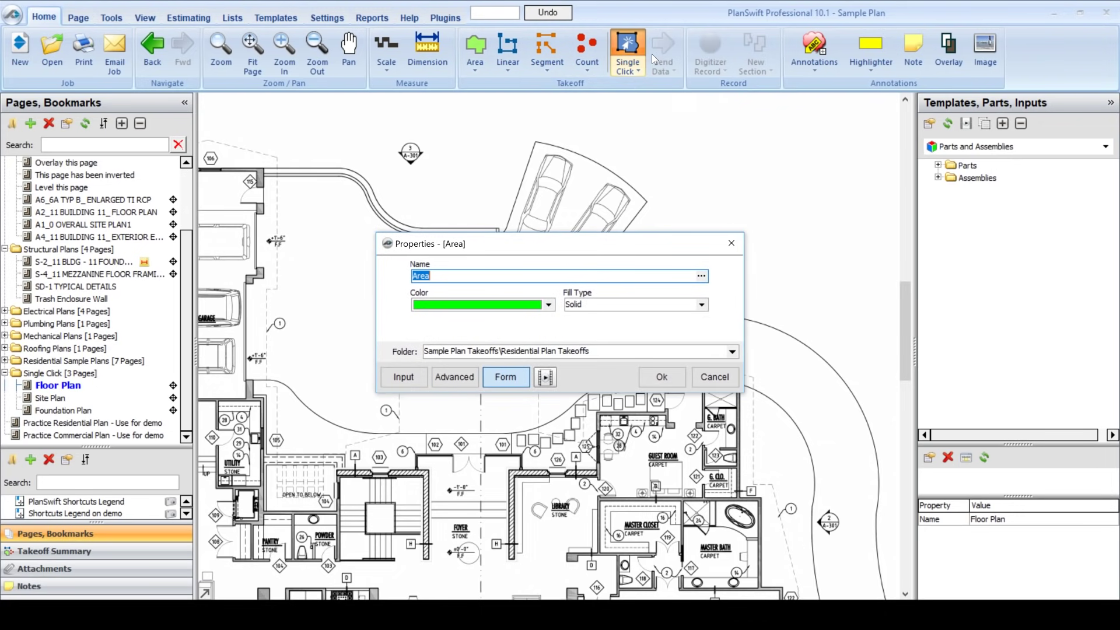
{"action": "left_click", "coordinate": [658, 378]}
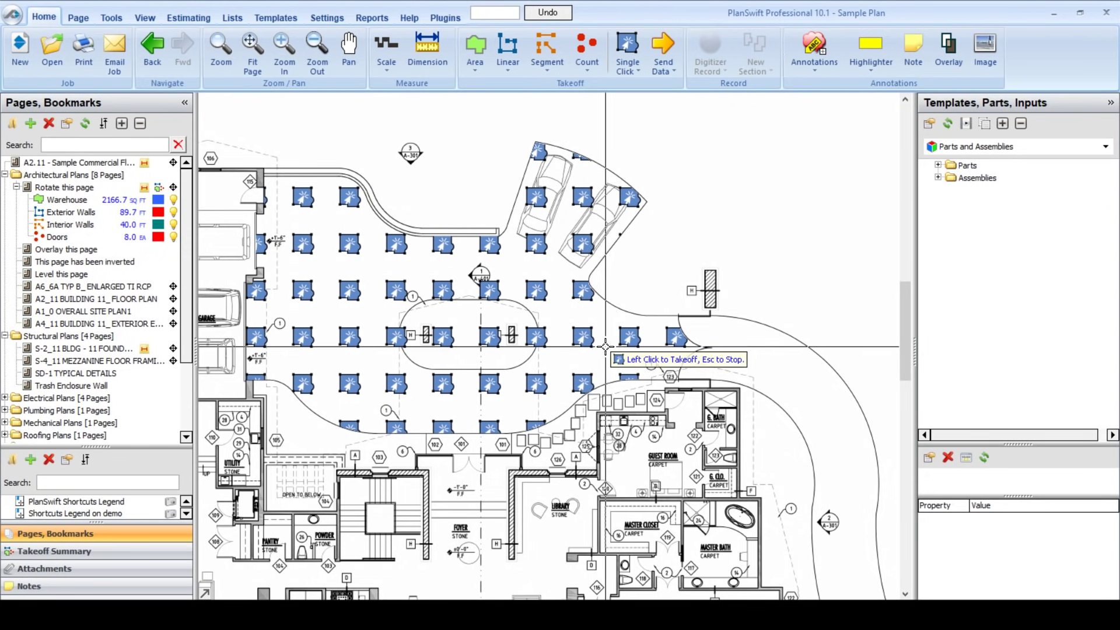
{"action": "left_click", "coordinate": [591, 290]}
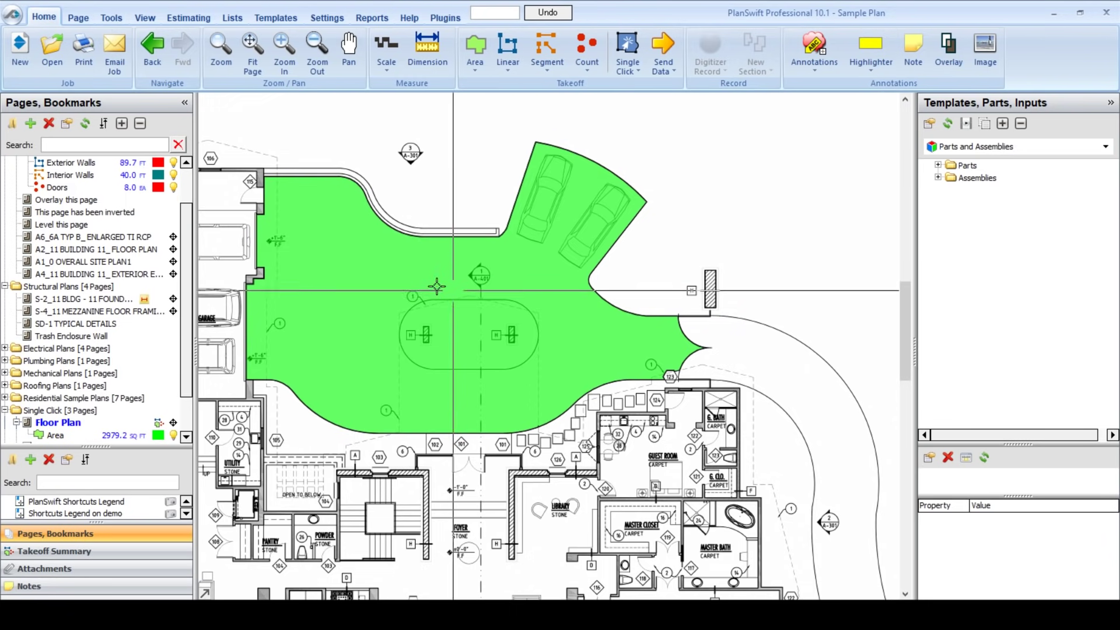
Step: Cut the oval island out of the driveway area using Single Click Subtract Section
{"action": "mouse_move", "coordinate": [373, 267]}
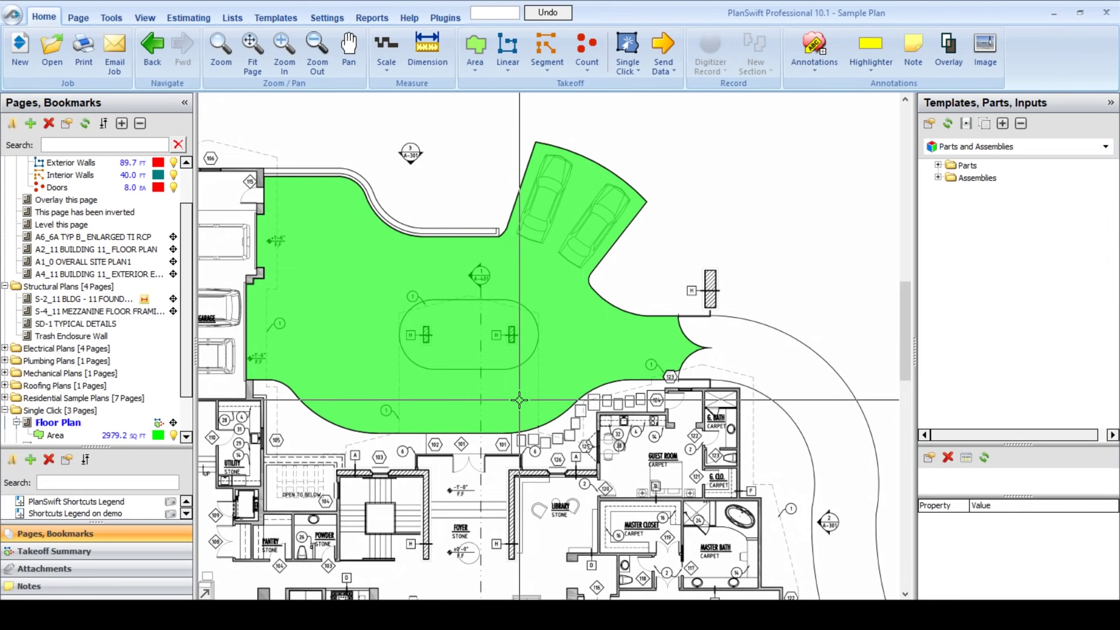
{"action": "mouse_move", "coordinate": [519, 401]}
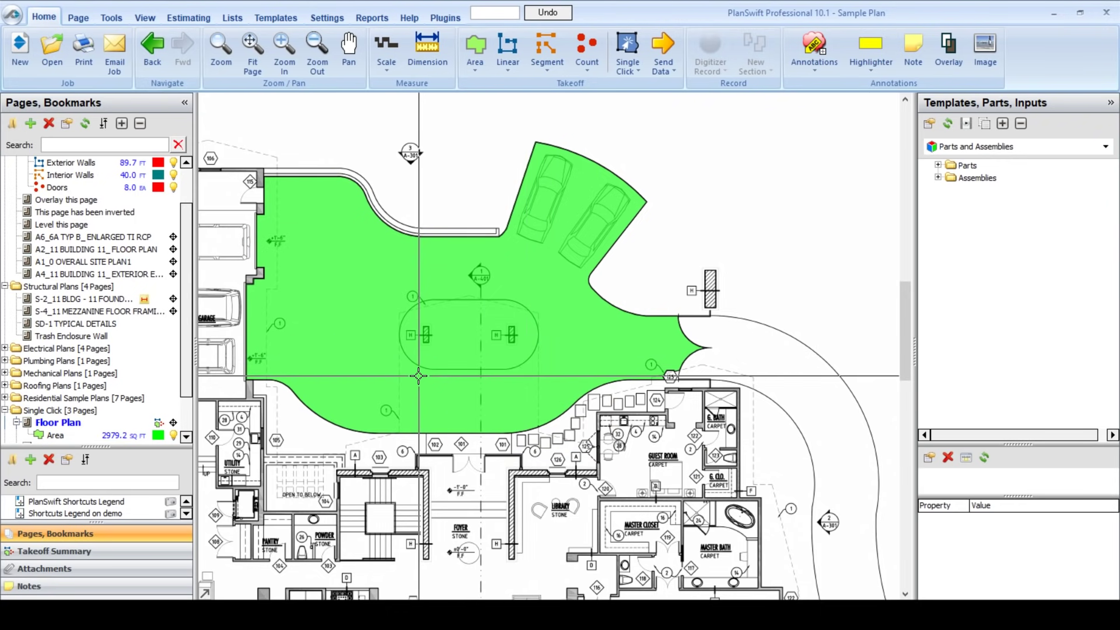
{"action": "mouse_move", "coordinate": [435, 375]}
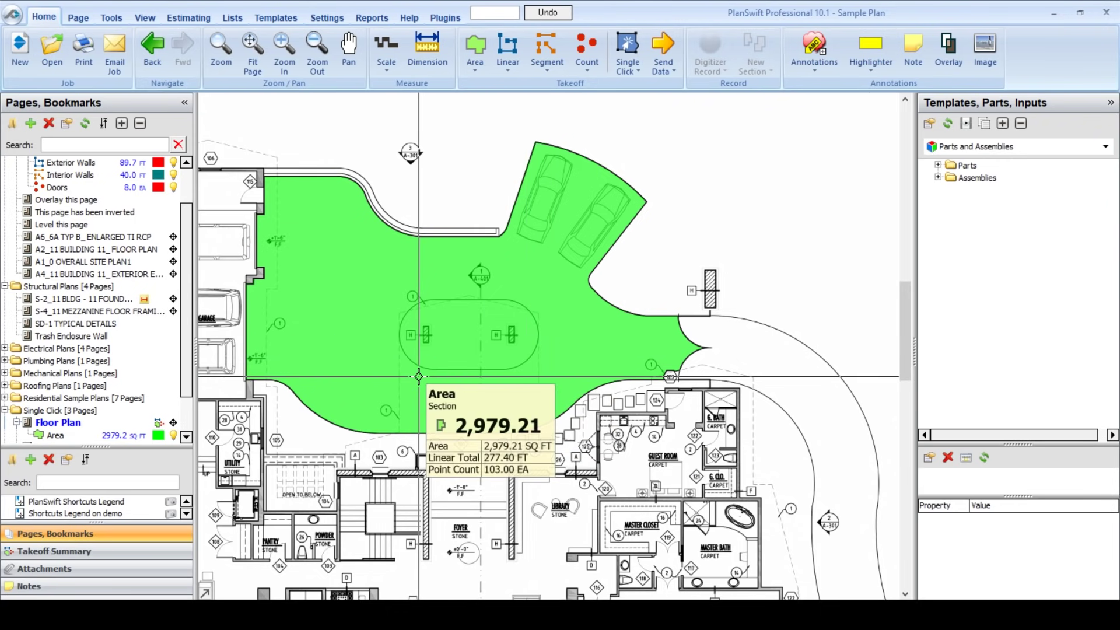
{"action": "right_click", "coordinate": [467, 326]}
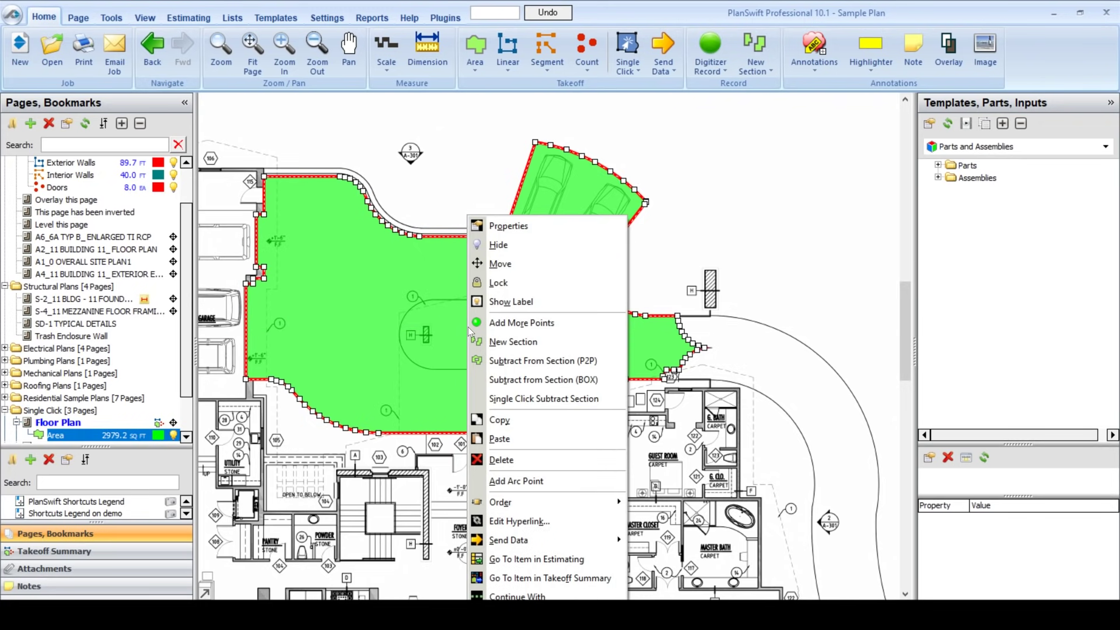
{"action": "left_click", "coordinate": [547, 400]}
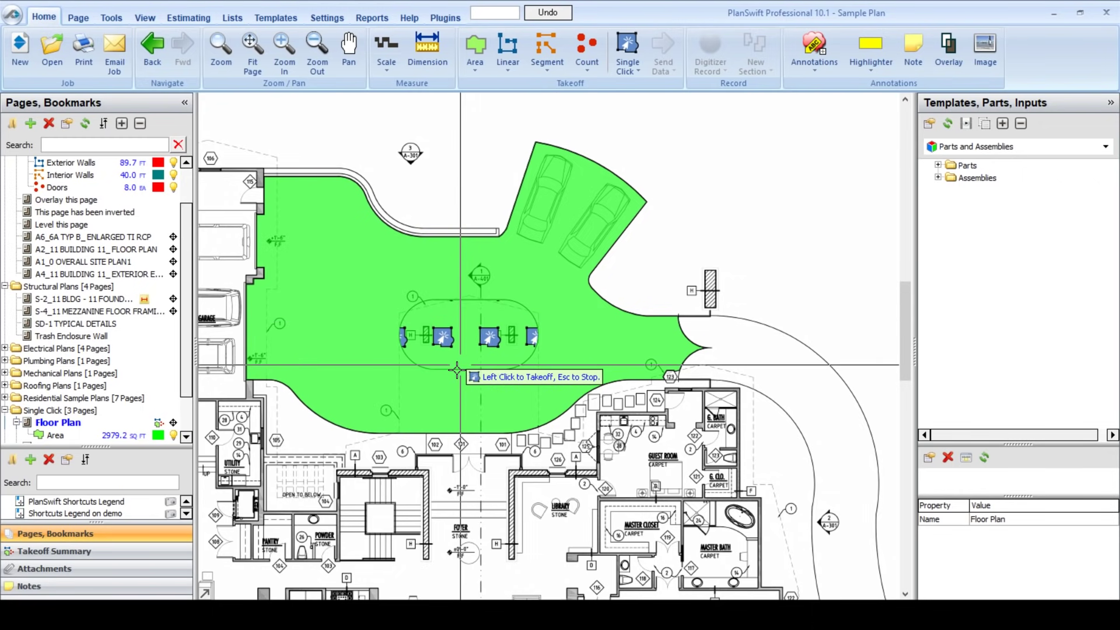
{"action": "left_click", "coordinate": [445, 323]}
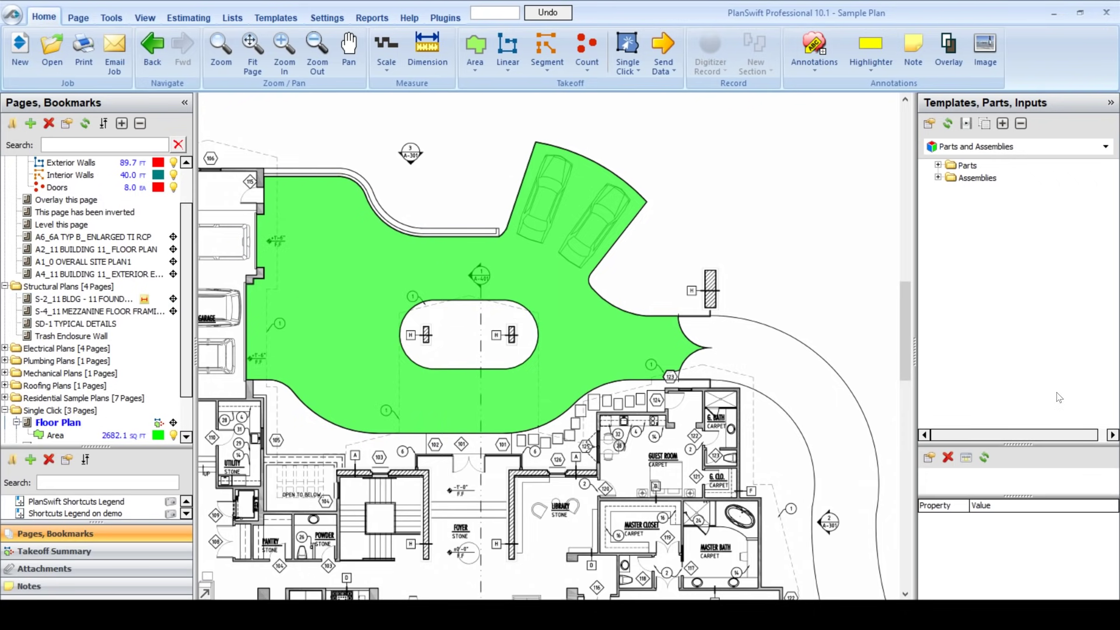
Step: Reopen "Rotate this page" and add a red Standard Overlay of the architectural page "Overlay this page"
{"action": "scroll", "coordinate": [93, 249], "scroll_direction": "up", "scroll_amount": 2}
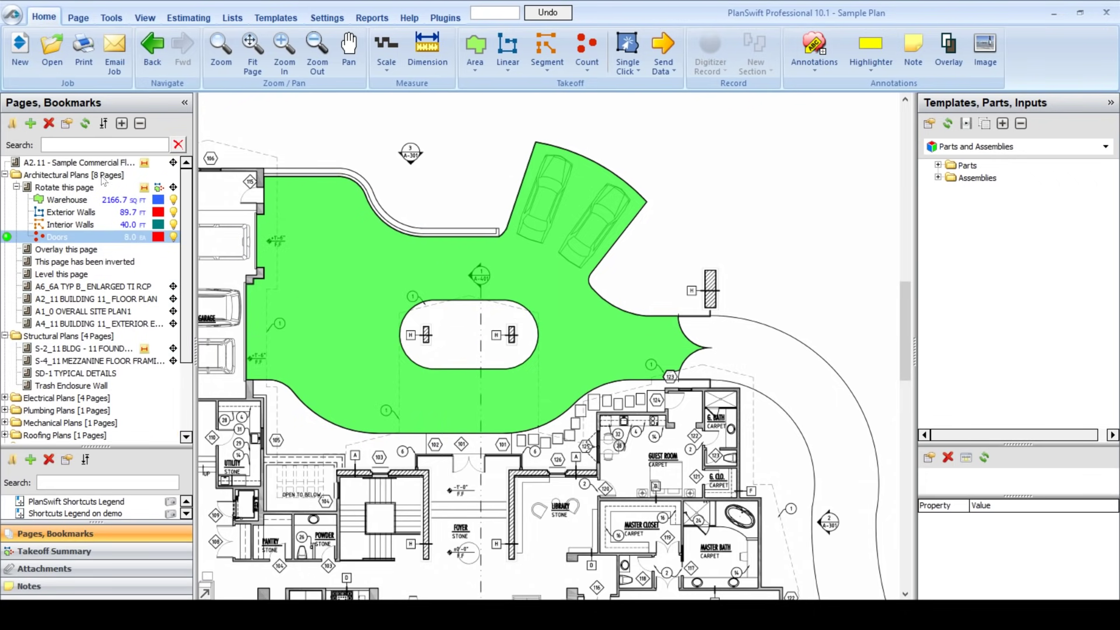
{"action": "left_click", "coordinate": [71, 187]}
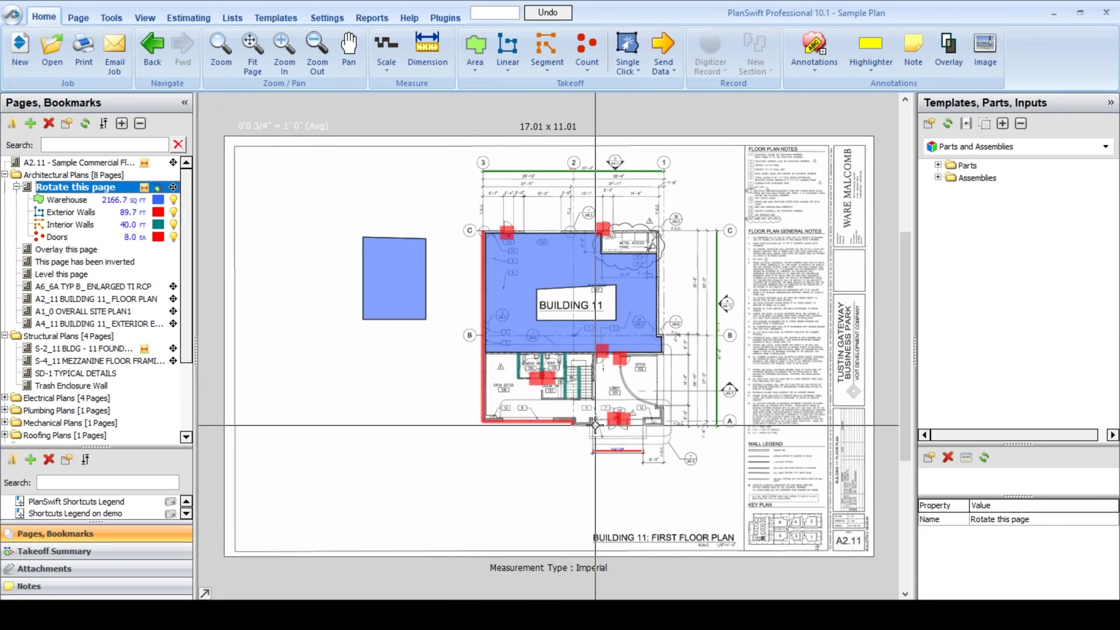
{"action": "left_click", "coordinate": [949, 55]}
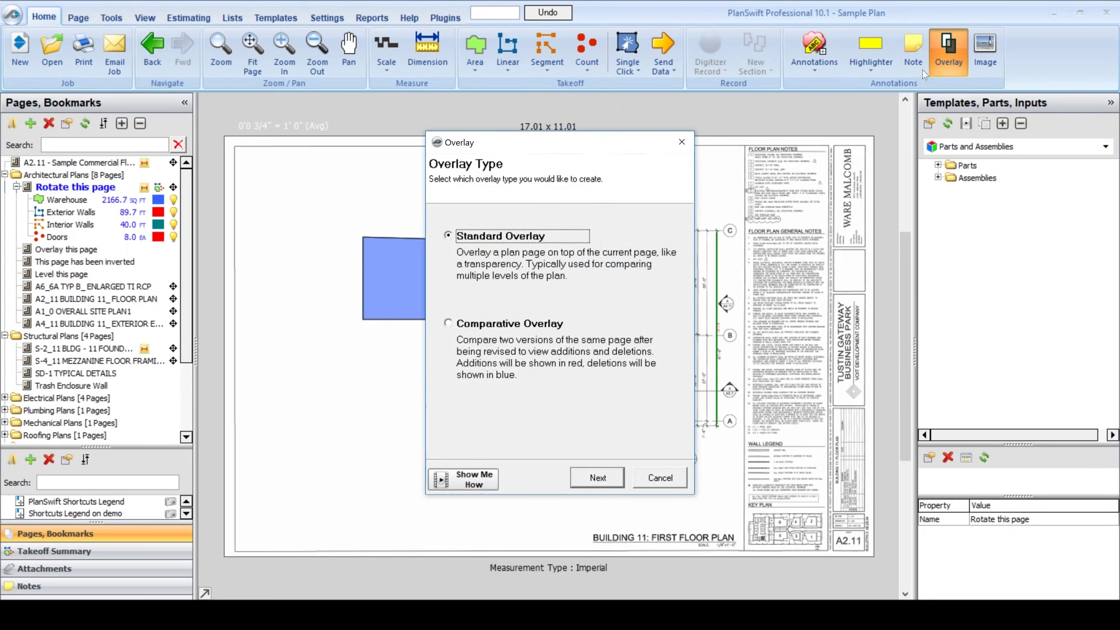
{"action": "left_click", "coordinate": [577, 475]}
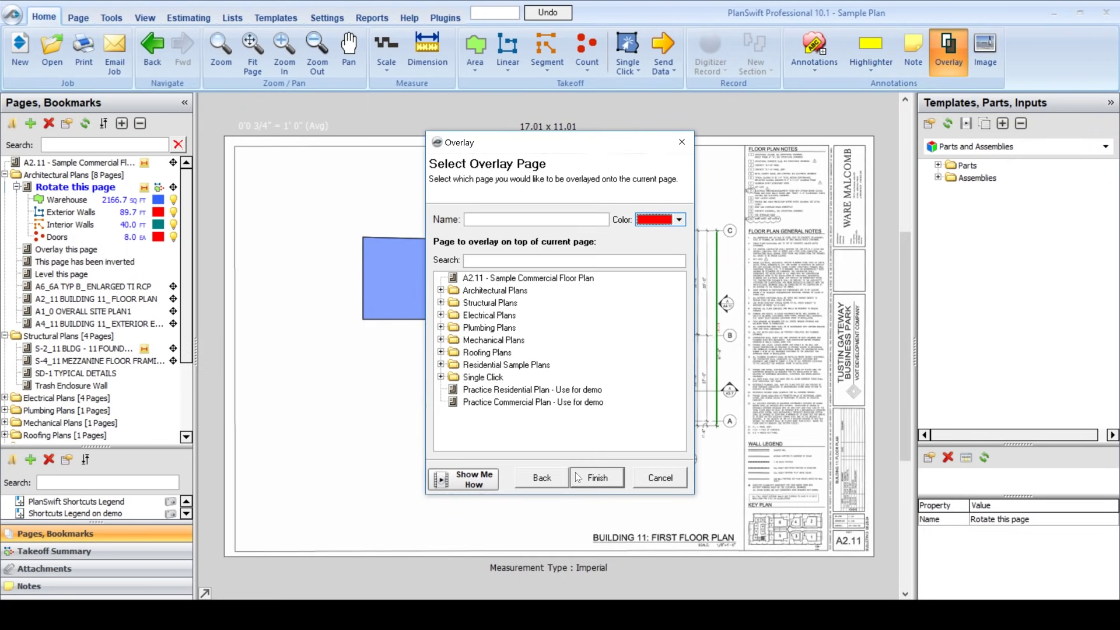
{"action": "left_click", "coordinate": [447, 291]}
{"action": "left_click", "coordinate": [515, 318]}
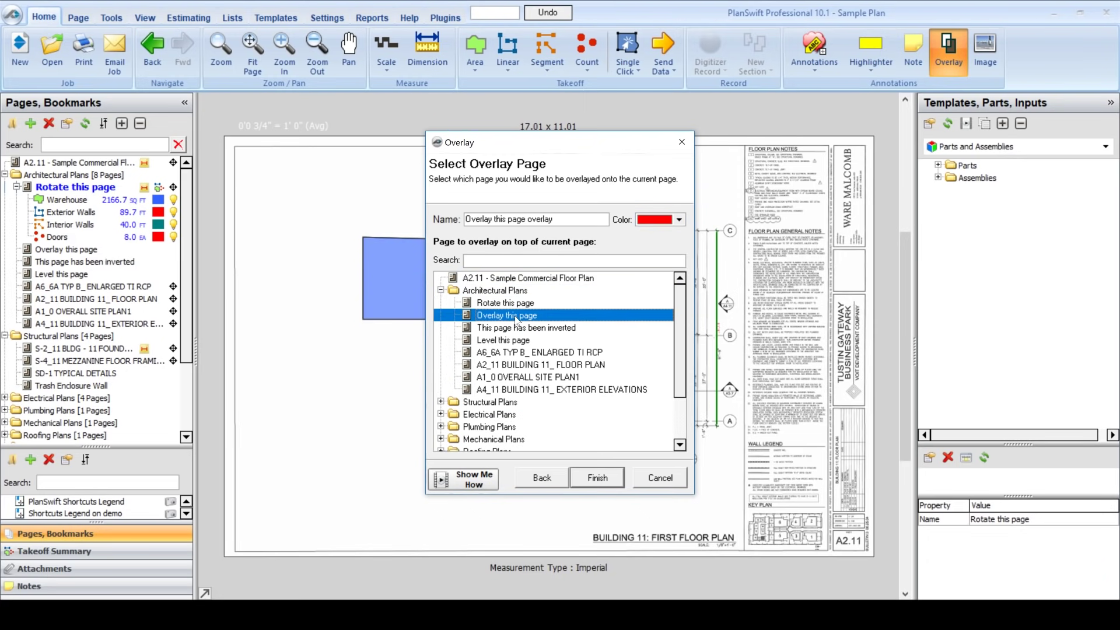
{"action": "left_click", "coordinate": [586, 482]}
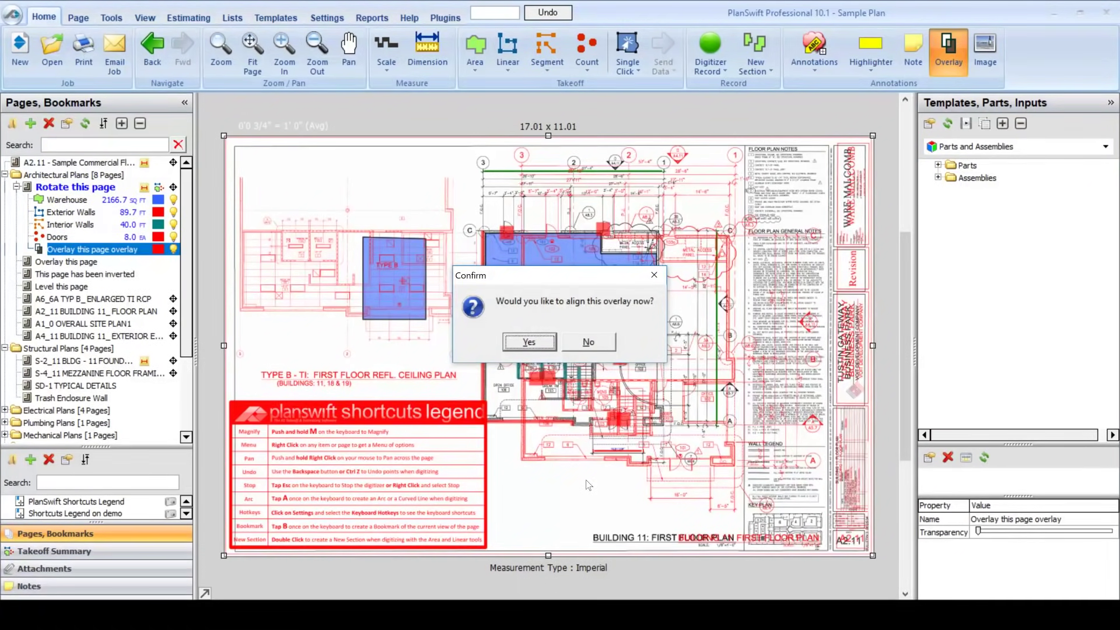
Step: Start aligning the overlay and match its upper-left exterior building corner to the same corner on the base plan
{"action": "left_click", "coordinate": [527, 343]}
{"action": "scroll", "coordinate": [541, 231], "scroll_direction": "up", "scroll_amount": 4}
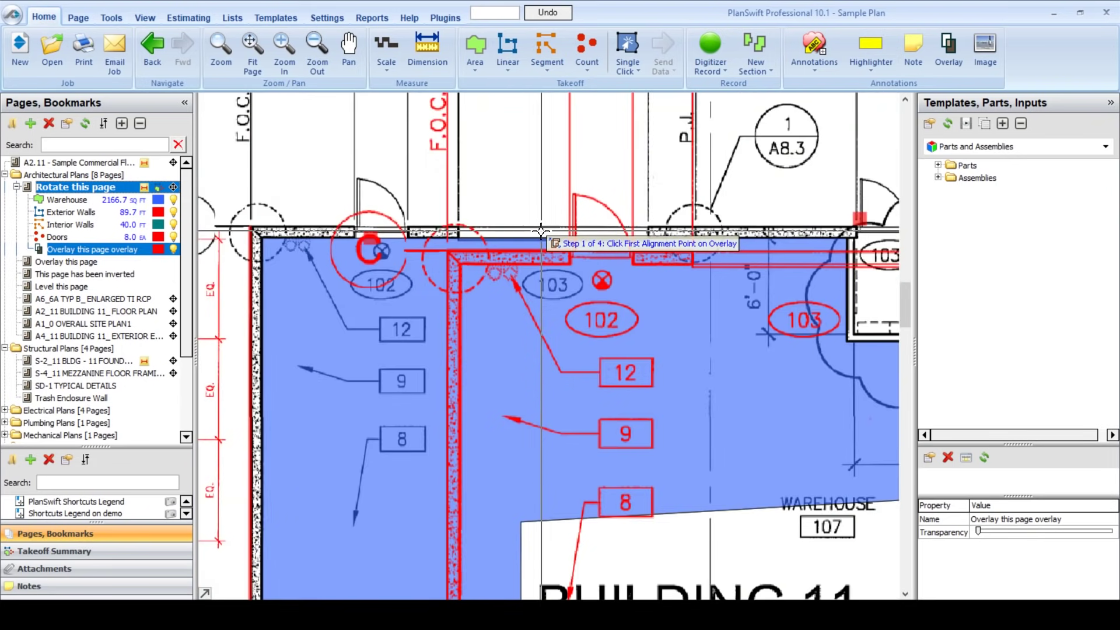
{"action": "scroll", "coordinate": [541, 231], "scroll_direction": "up", "scroll_amount": 2}
{"action": "scroll", "coordinate": [583, 251], "scroll_direction": "down", "scroll_amount": 1}
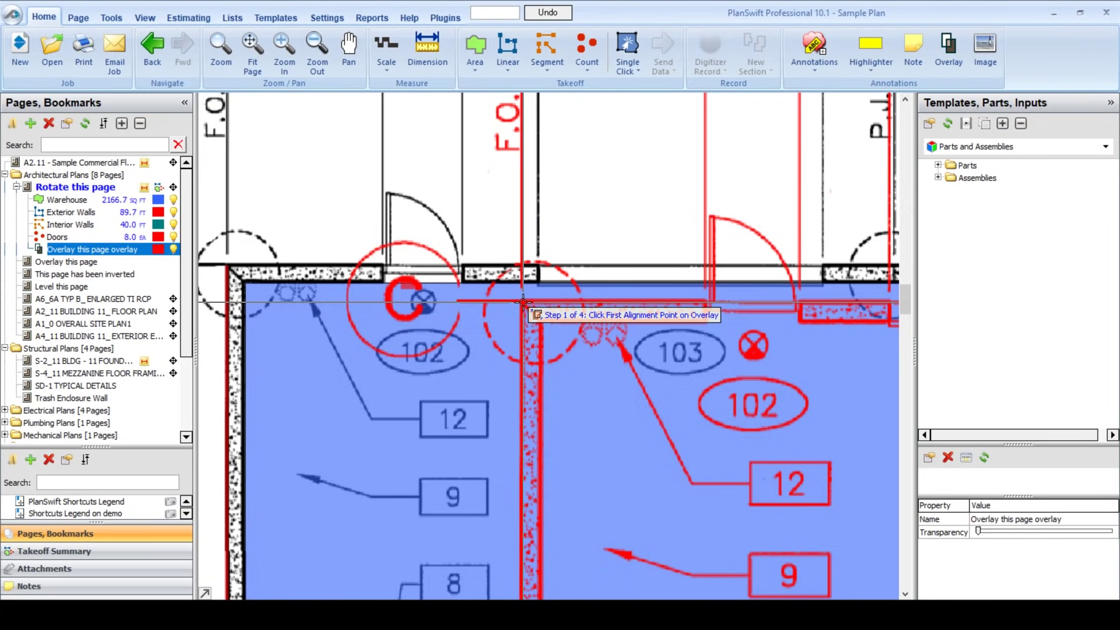
{"action": "left_click", "coordinate": [523, 301]}
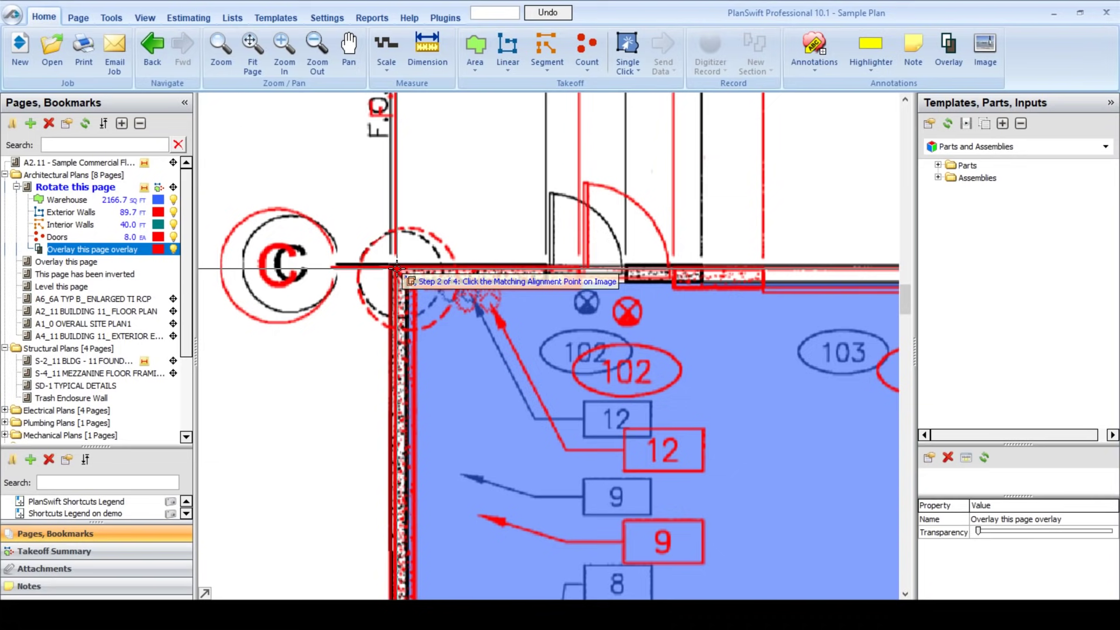
{"action": "left_click", "coordinate": [394, 267]}
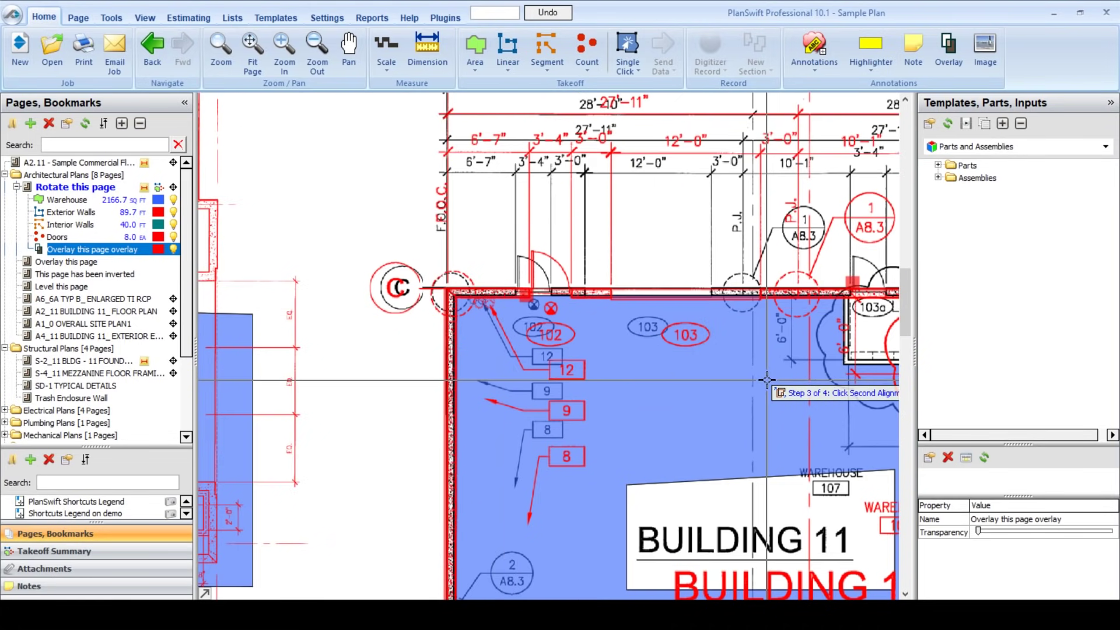
Step: Match the overlay's lower-right warehouse wall corner to the same corner on the base plan as the second alignment point
{"action": "left_click_drag", "start_coordinate": [766, 379], "coordinate": [450, 238]}
{"action": "left_click_drag", "start_coordinate": [772, 365], "coordinate": [627, 193]}
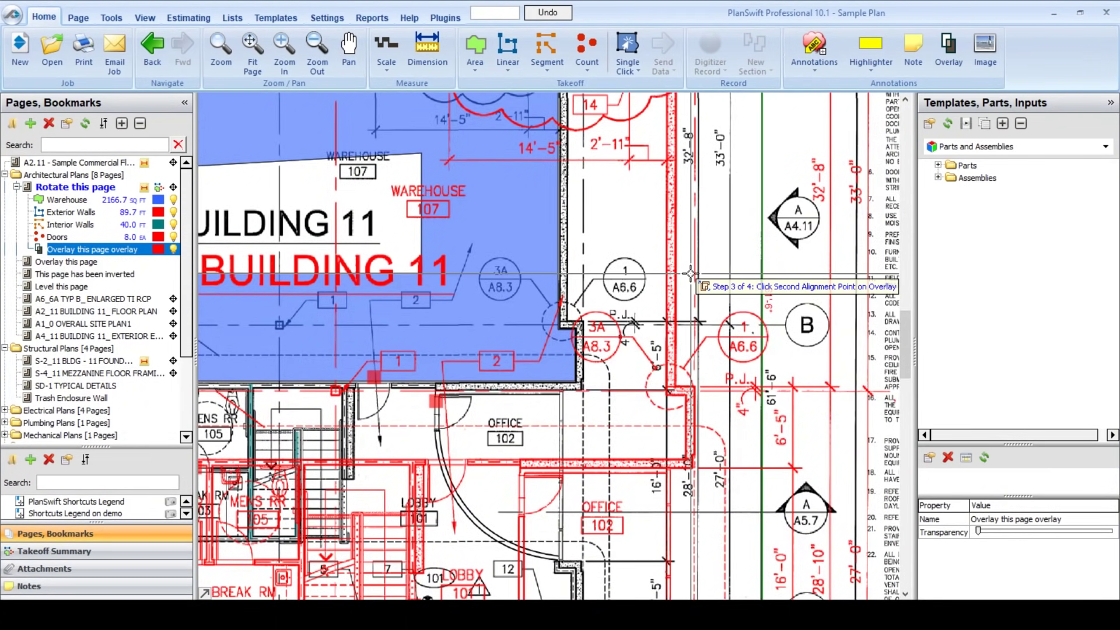
{"action": "scroll", "coordinate": [687, 473], "scroll_direction": "up", "scroll_amount": 4}
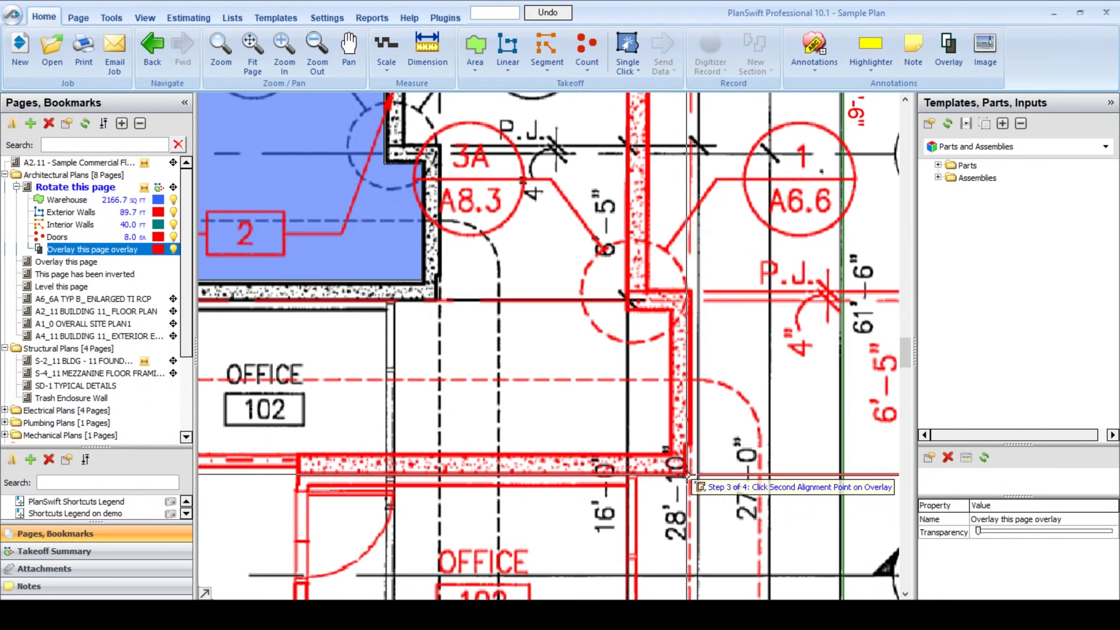
{"action": "left_click", "coordinate": [687, 473]}
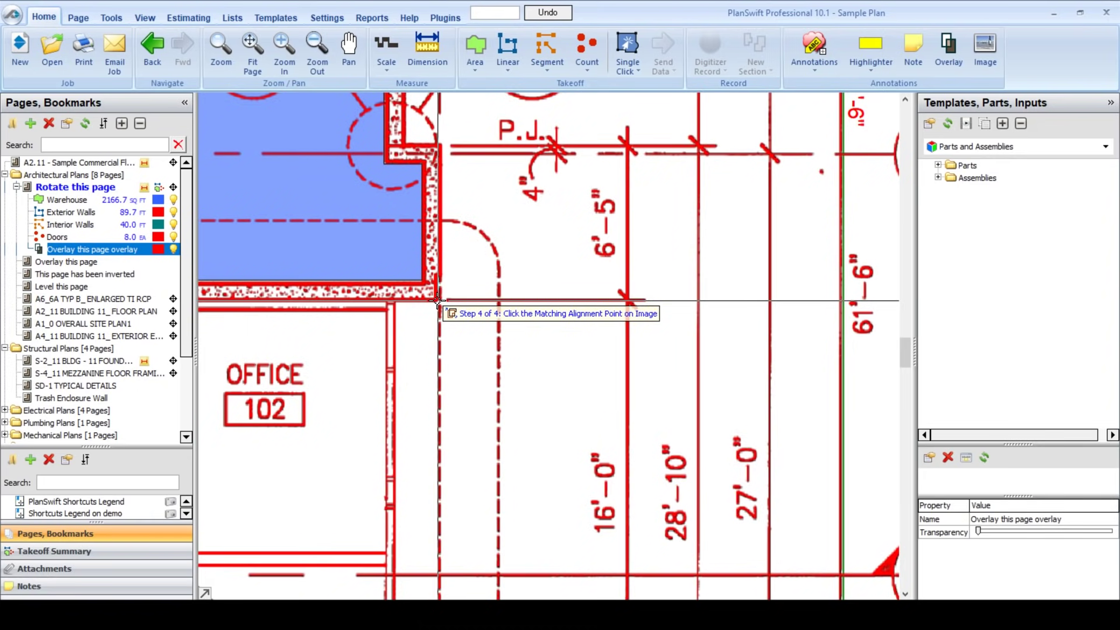
{"action": "left_click", "coordinate": [438, 300]}
{"action": "left_click_drag", "start_coordinate": [478, 255], "coordinate": [759, 392]}
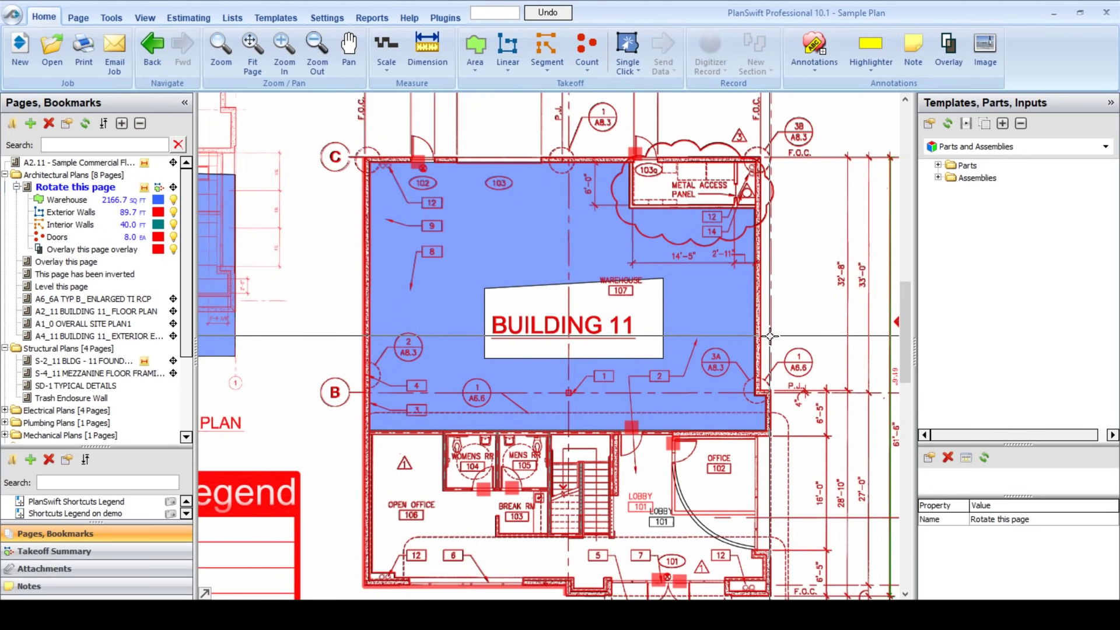
Step: Hide the Warehouse, Exterior Walls, Interior Walls and Doors takeoffs and inspect the overlay against the floor plan
{"action": "left_click", "coordinate": [175, 200]}
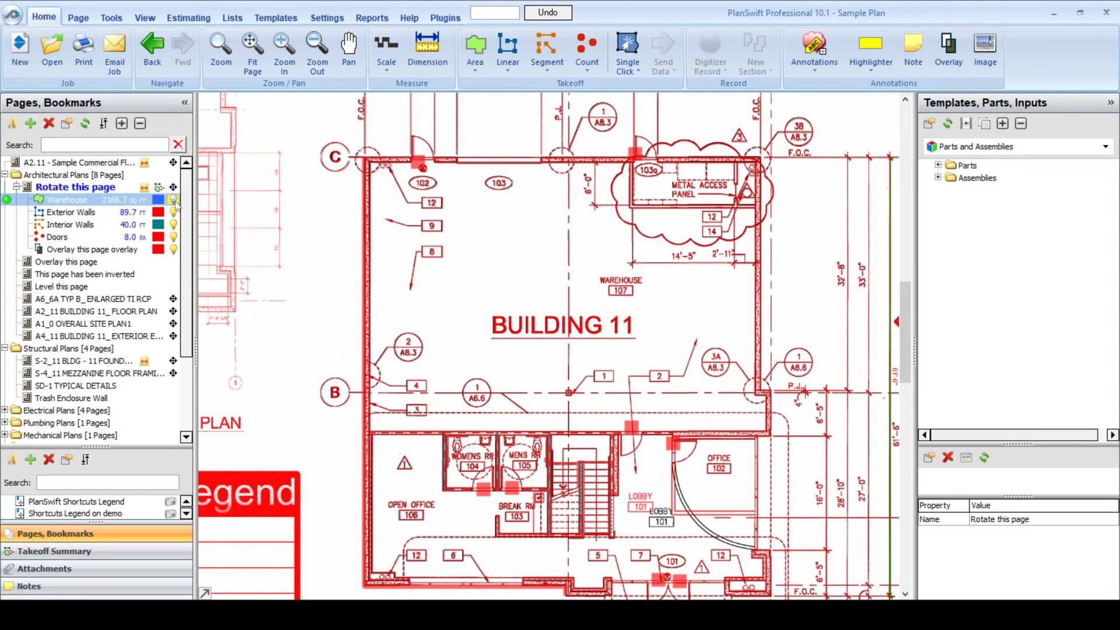
{"action": "left_click", "coordinate": [173, 212]}
{"action": "left_click", "coordinate": [174, 224]}
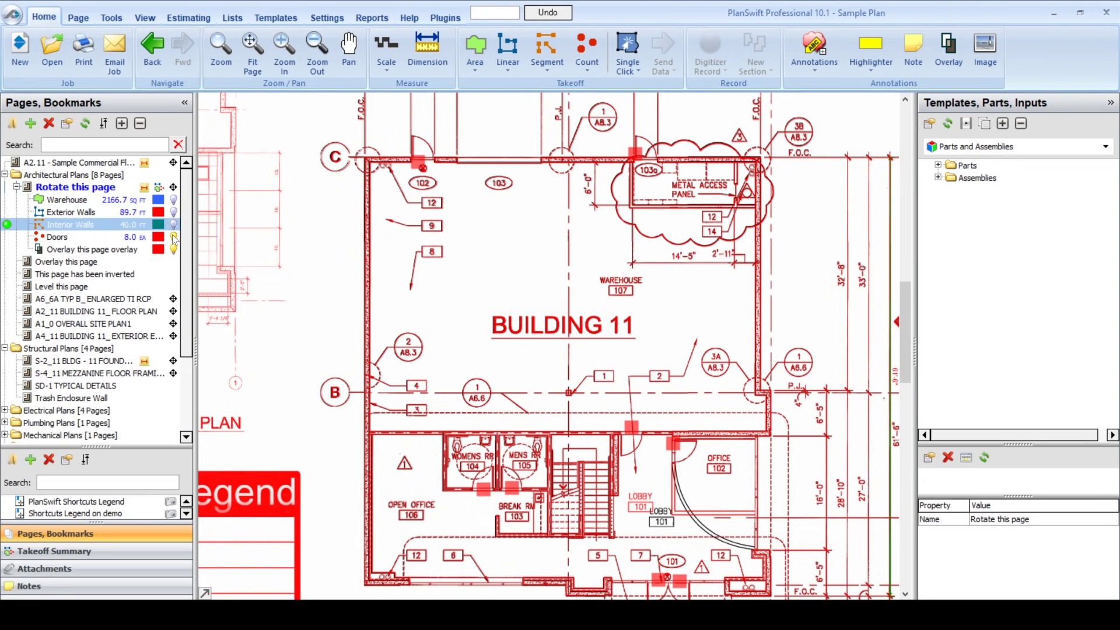
{"action": "left_click", "coordinate": [173, 237]}
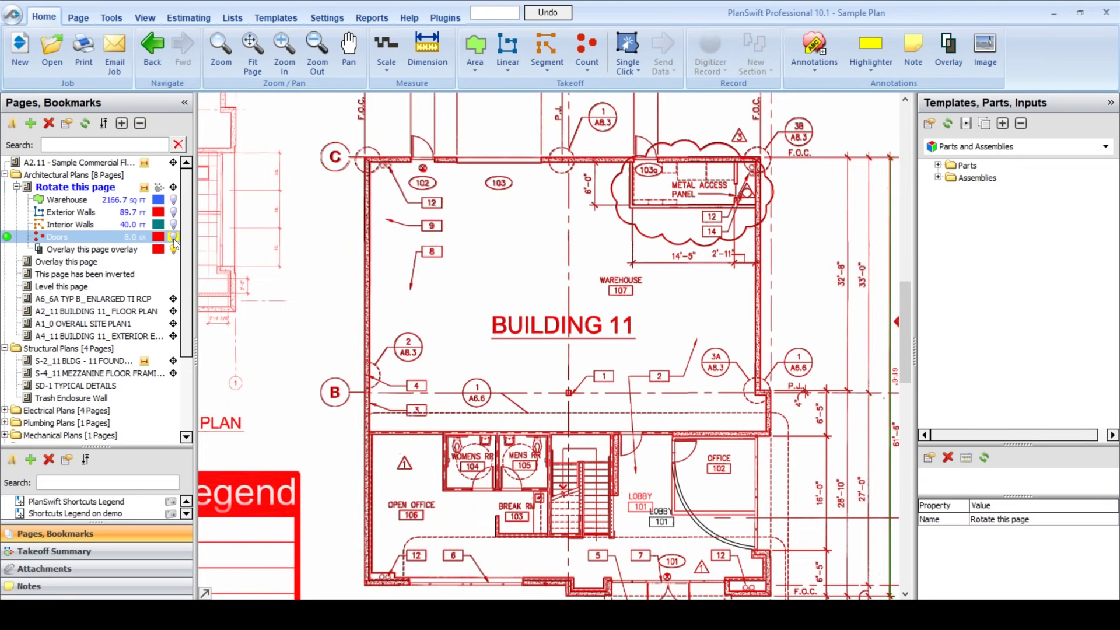
{"action": "left_click_drag", "start_coordinate": [530, 339], "coordinate": [494, 203]}
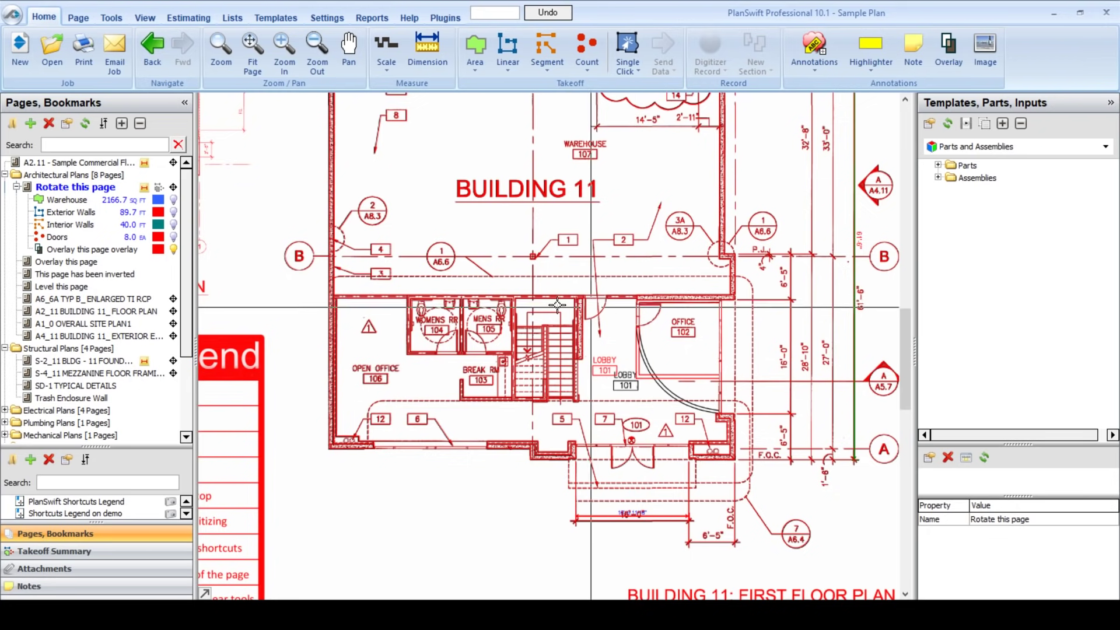
{"action": "left_click_drag", "start_coordinate": [495, 298], "coordinate": [674, 367]}
{"action": "left_click_drag", "start_coordinate": [328, 226], "coordinate": [267, 329]}
Step: Hide the overlay and make the Warehouse, Exterior Walls, Interior Walls and Doors takeoffs visible on the page
{"action": "left_click", "coordinate": [173, 250]}
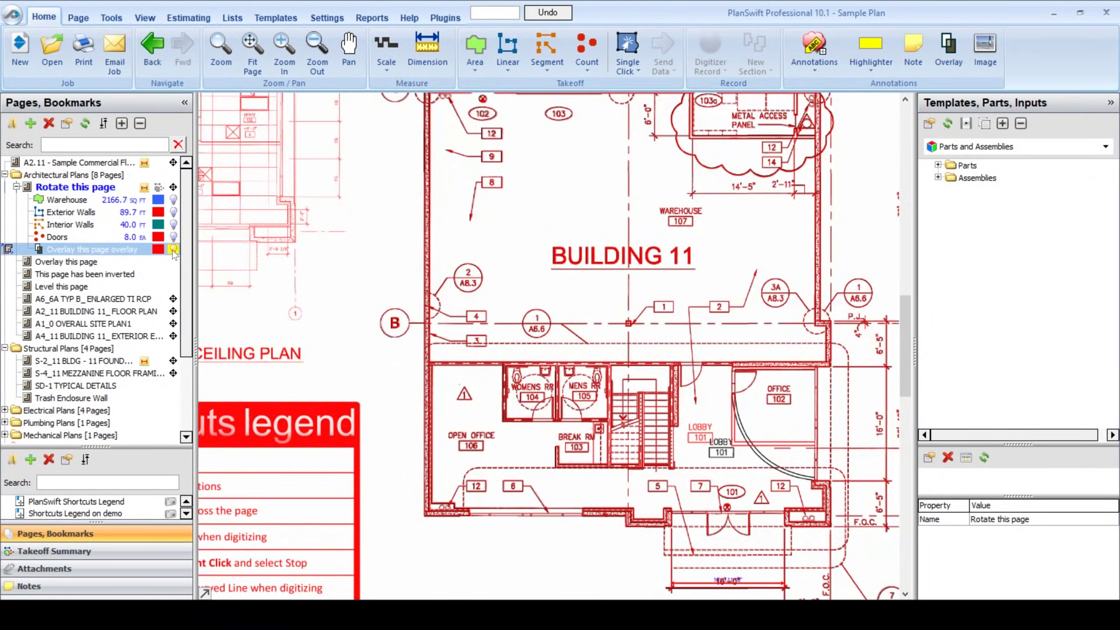
{"action": "left_click", "coordinate": [159, 188]}
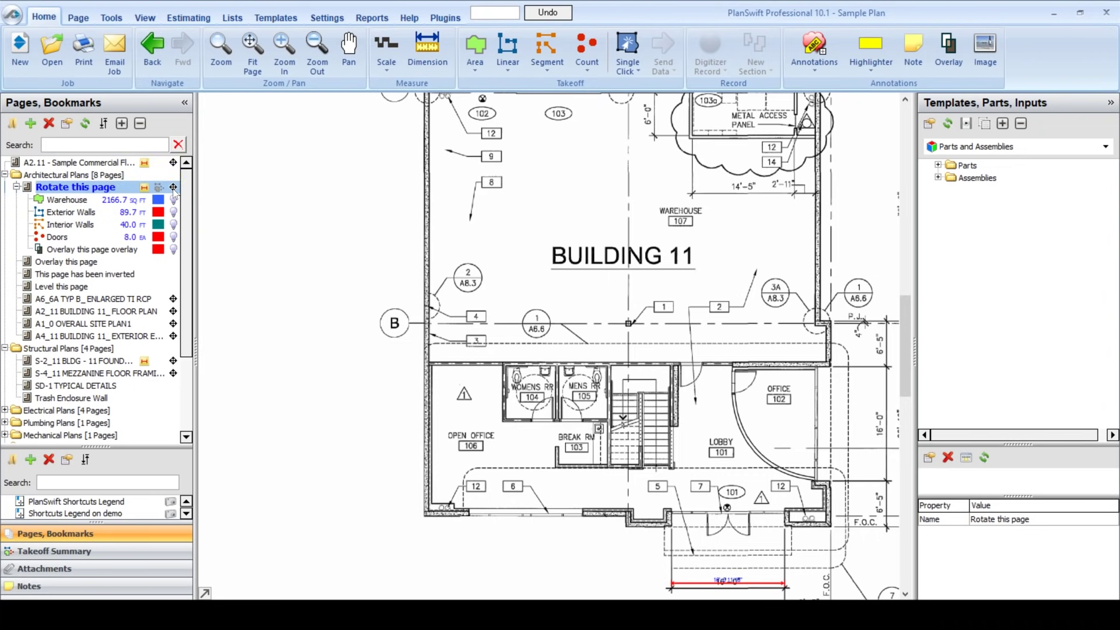
{"action": "left_click", "coordinate": [159, 188]}
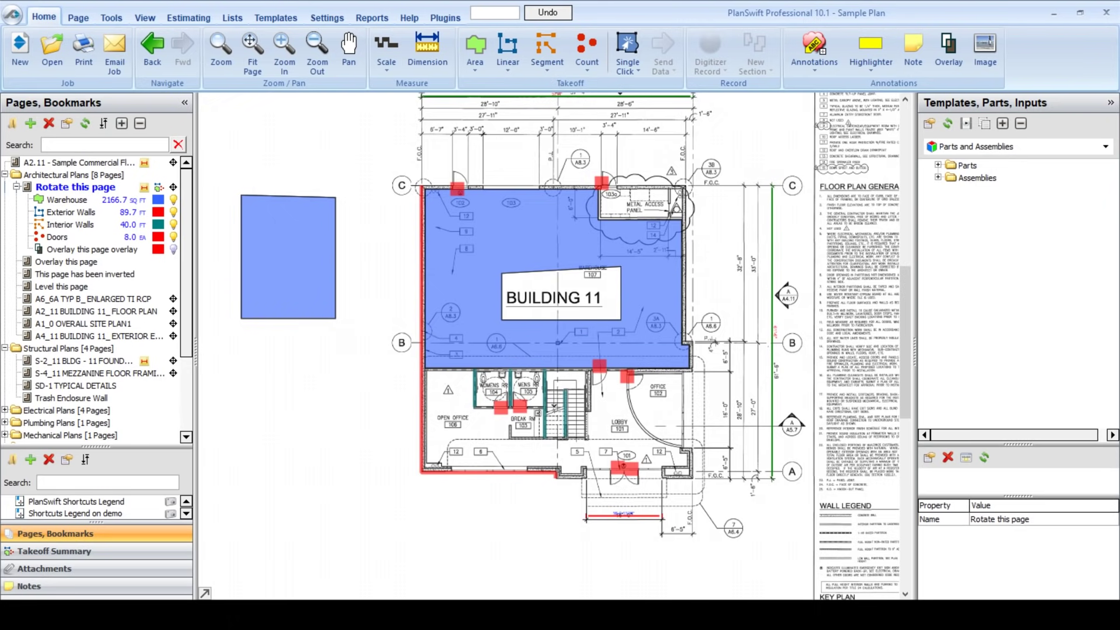
{"action": "left_click_drag", "start_coordinate": [291, 401], "coordinate": [504, 277]}
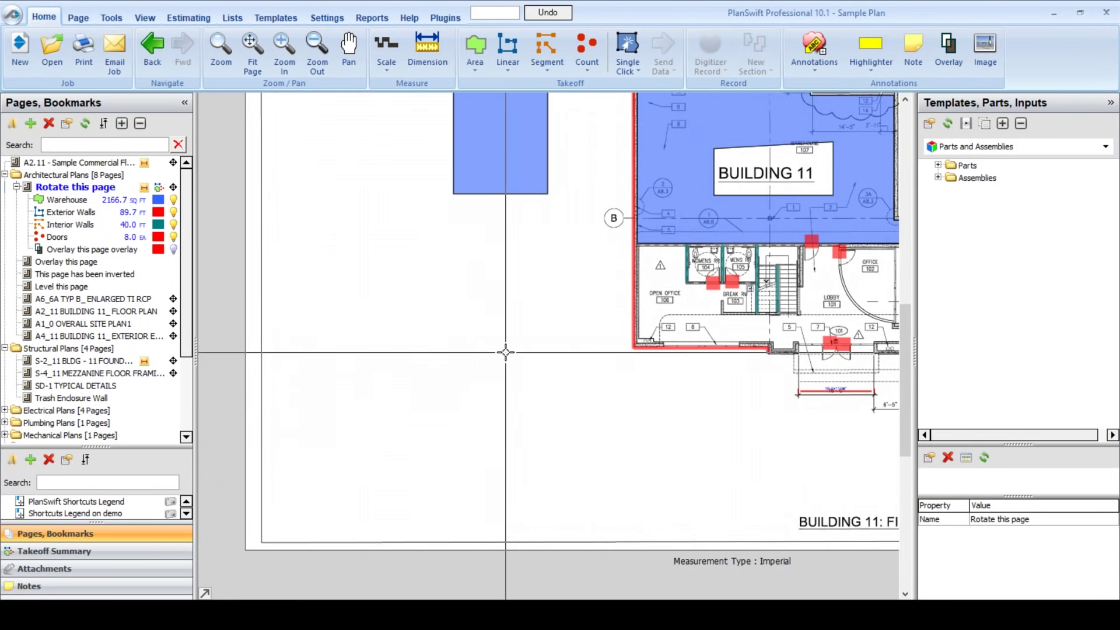
Step: Show the takeoff legend on the page and move it to the blank area below and left of the floor plan
{"action": "right_click", "coordinate": [454, 366]}
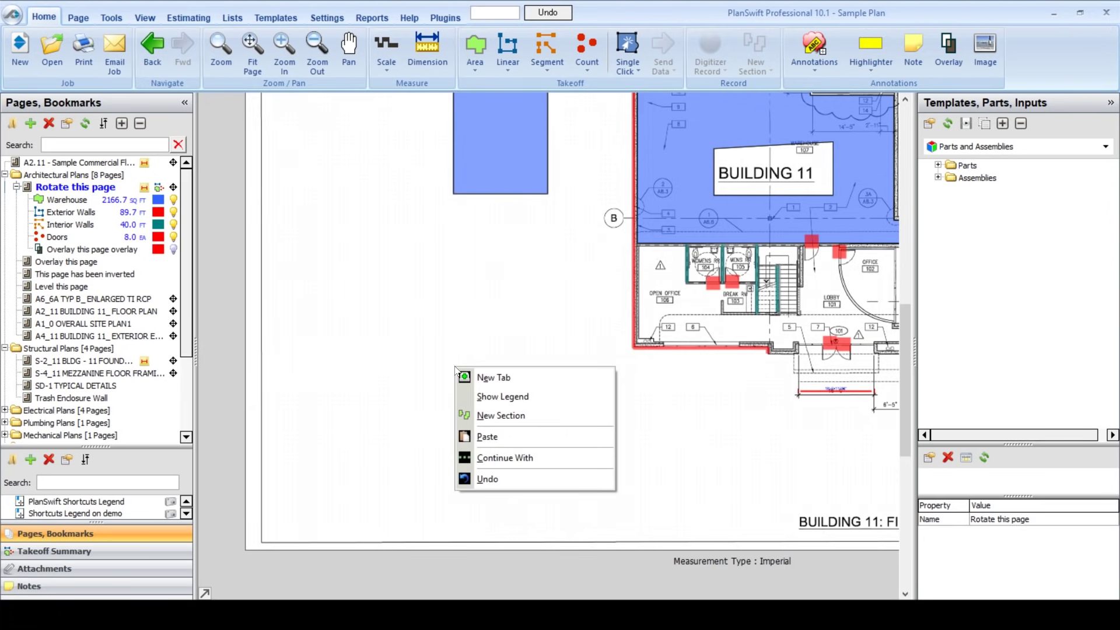
{"action": "left_click", "coordinate": [499, 399]}
{"action": "left_click_drag", "start_coordinate": [395, 488], "coordinate": [412, 441]}
{"action": "left_click", "coordinate": [602, 450]}
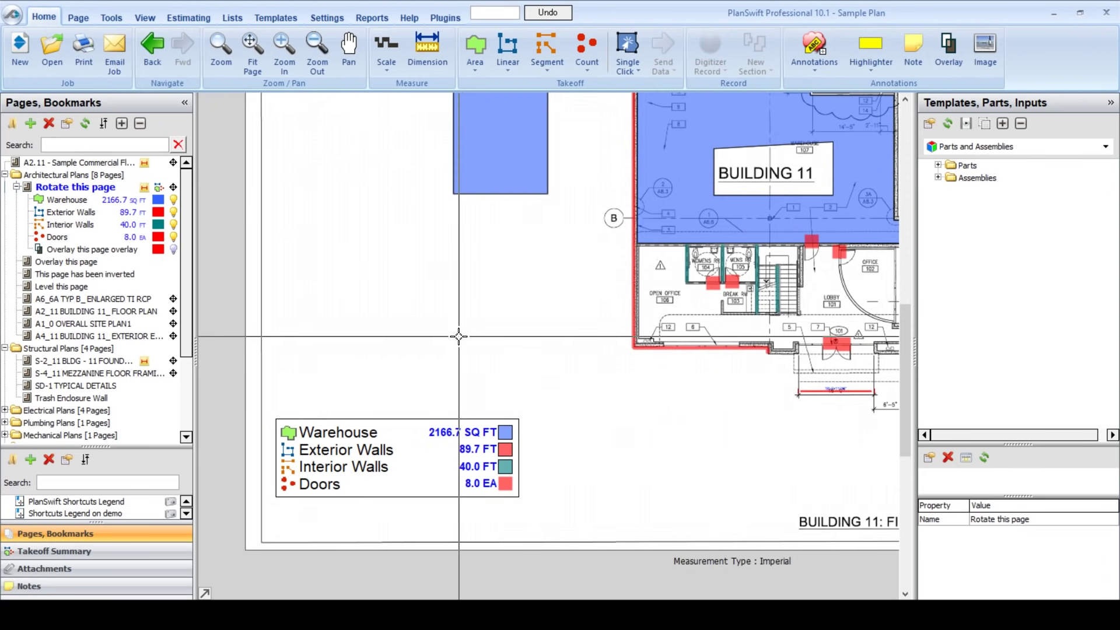
Step: Review the print options and page selection for the job, and leave without printing
{"action": "left_click", "coordinate": [83, 54]}
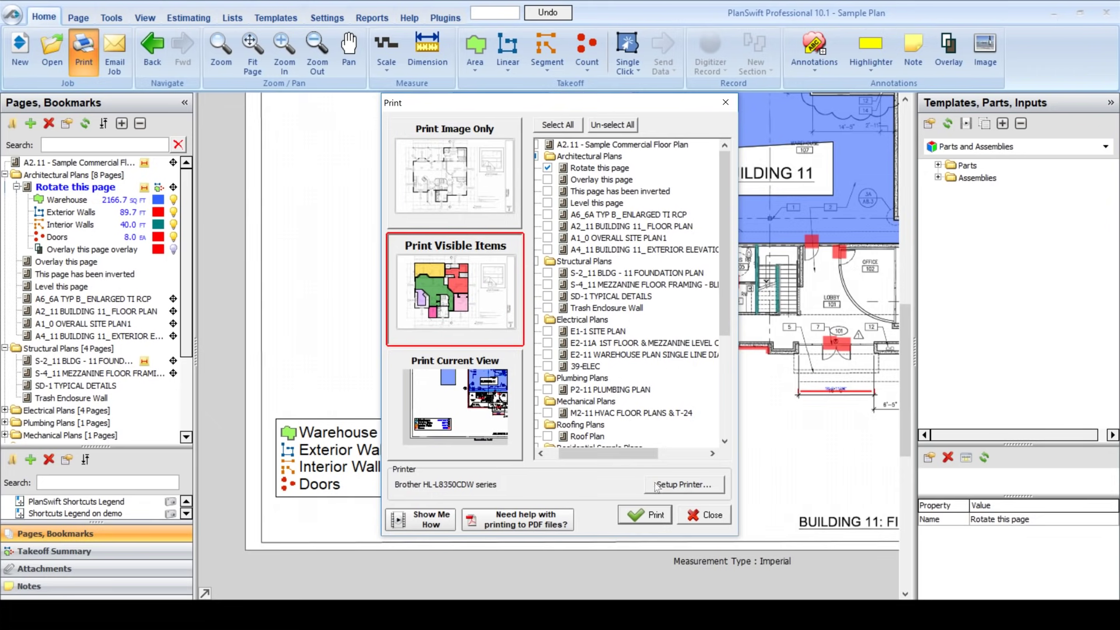
{"action": "left_click", "coordinate": [708, 517]}
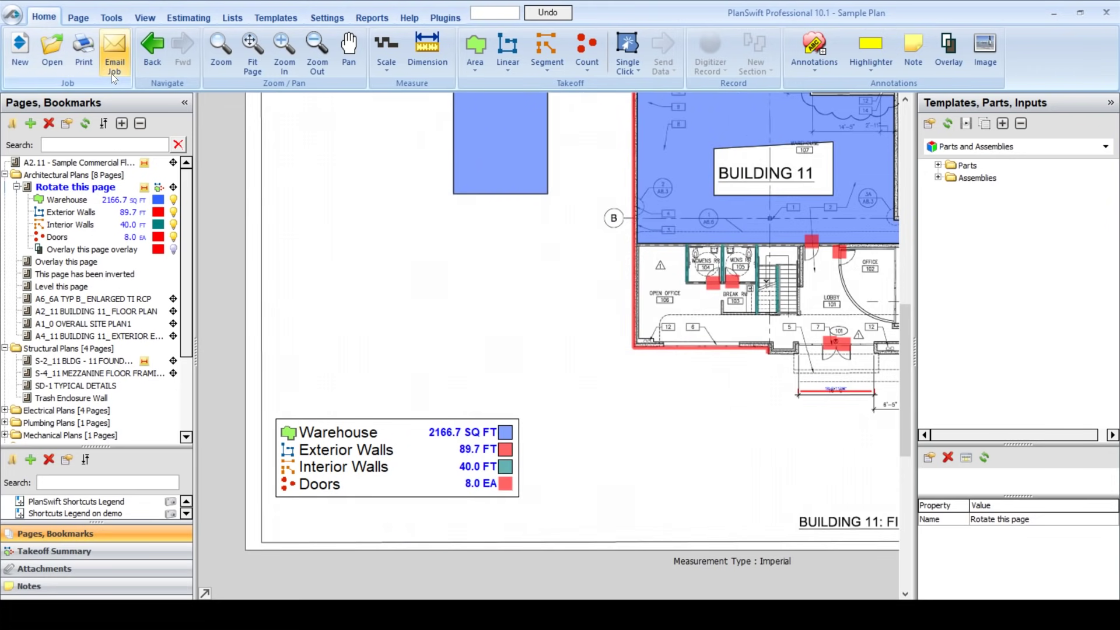
Step: Walk through emailing the job with Email Plans and all pages included, up to the sender and recipient information, and cancel without sending
{"action": "left_click", "coordinate": [113, 58]}
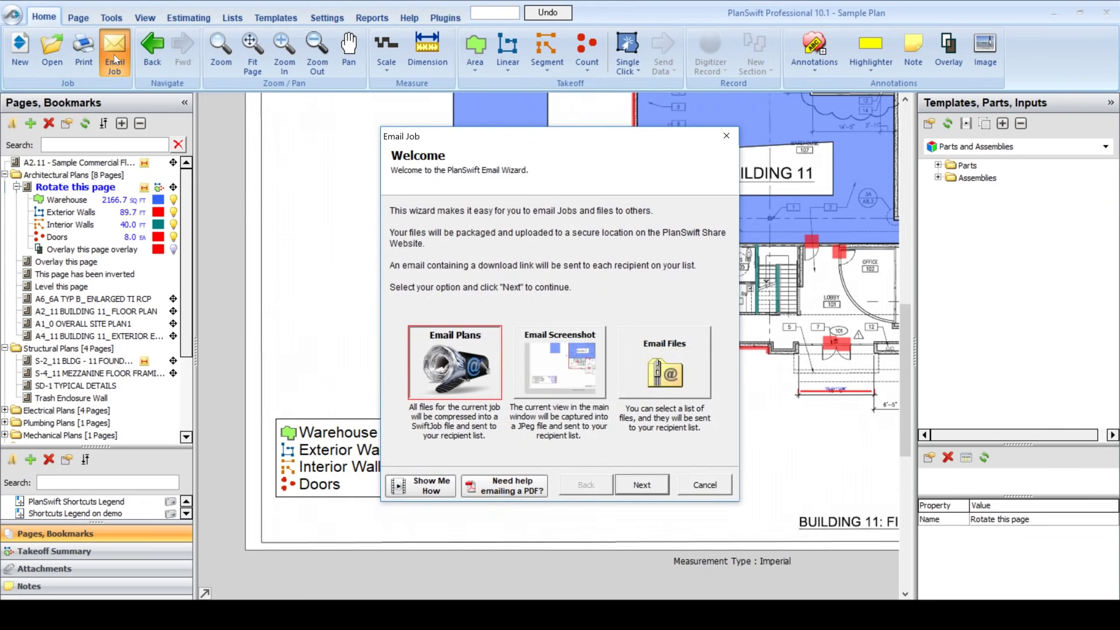
{"action": "left_click", "coordinate": [641, 485]}
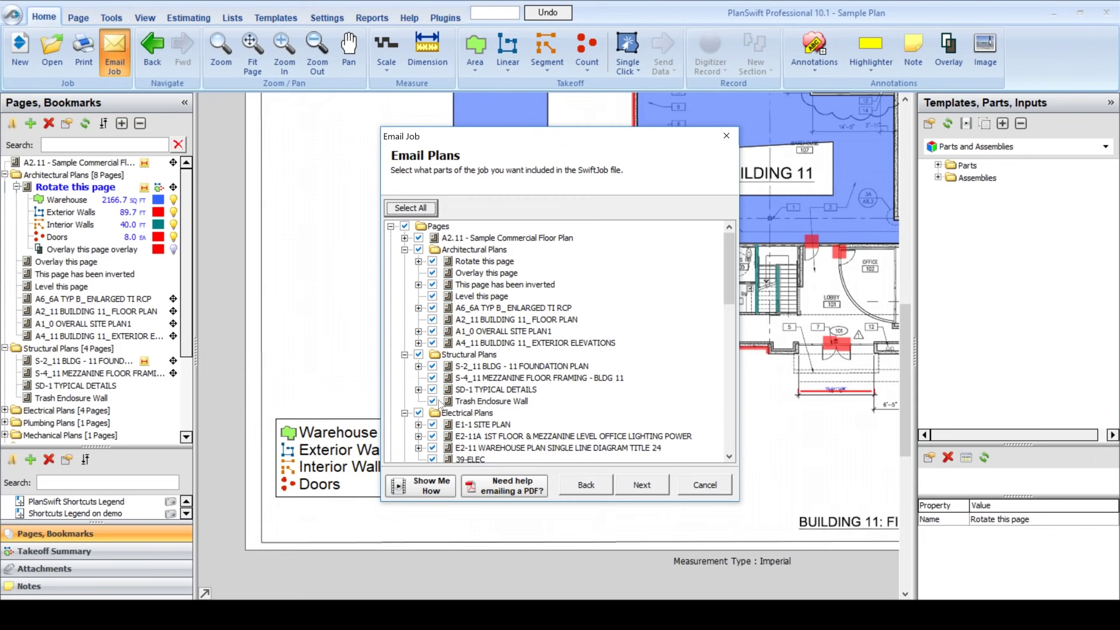
{"action": "left_click", "coordinate": [636, 488]}
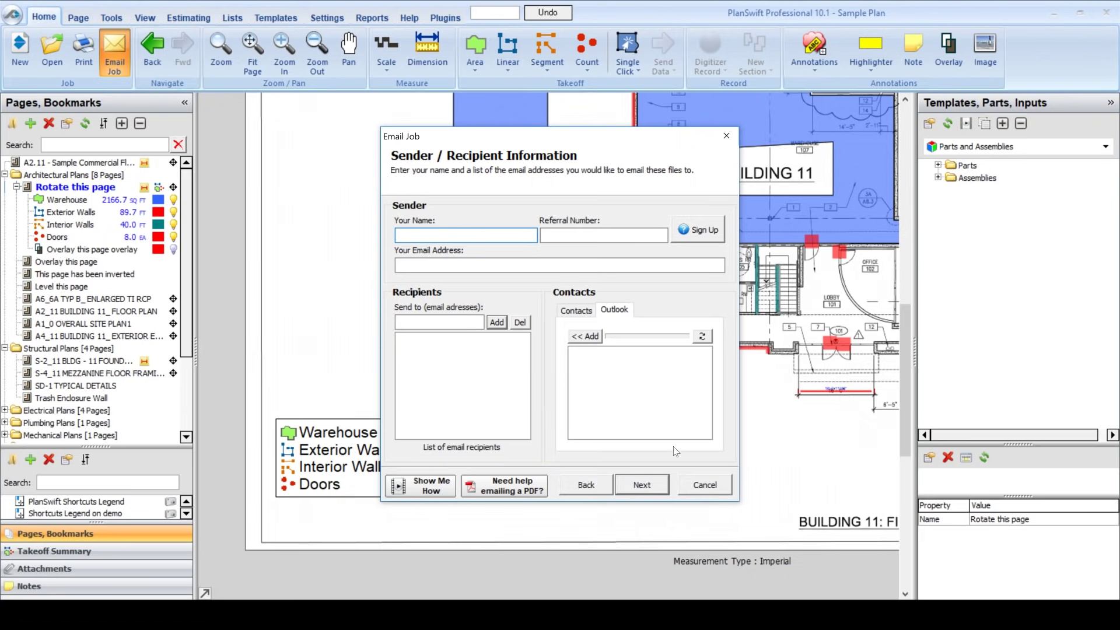
{"action": "left_click", "coordinate": [689, 491]}
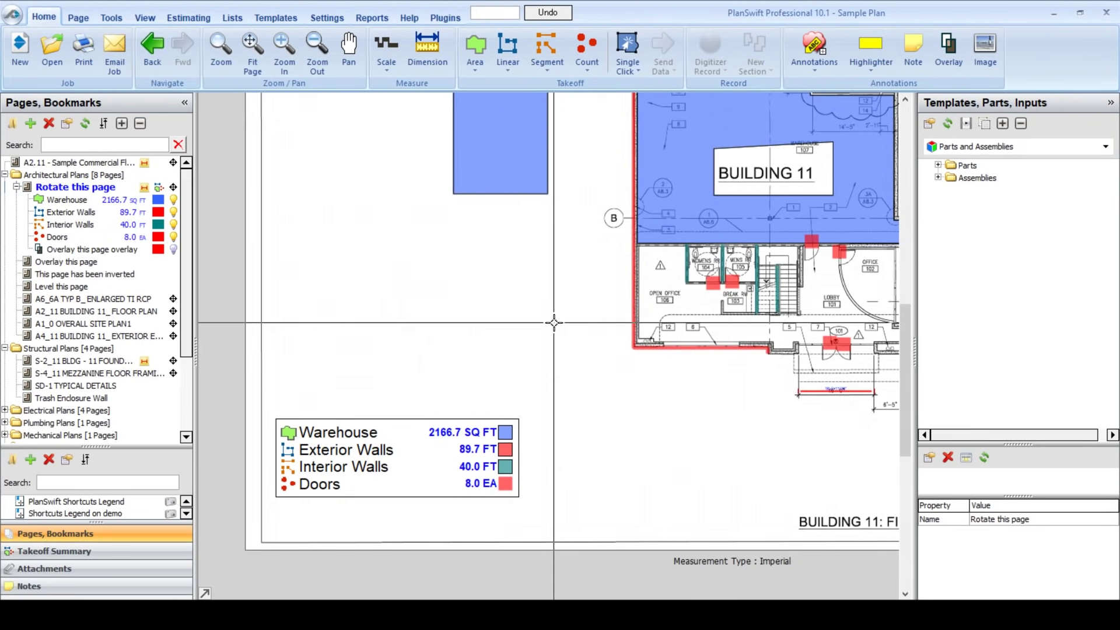